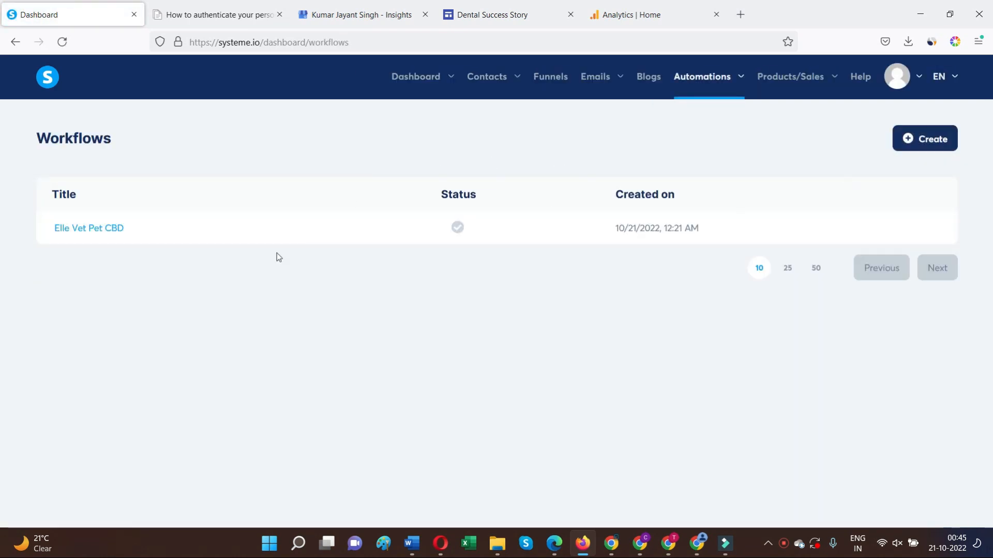
# View the Elle Vet Pet CBD workflow in the builder and return to the workflow list.
pyautogui.click(84, 229)
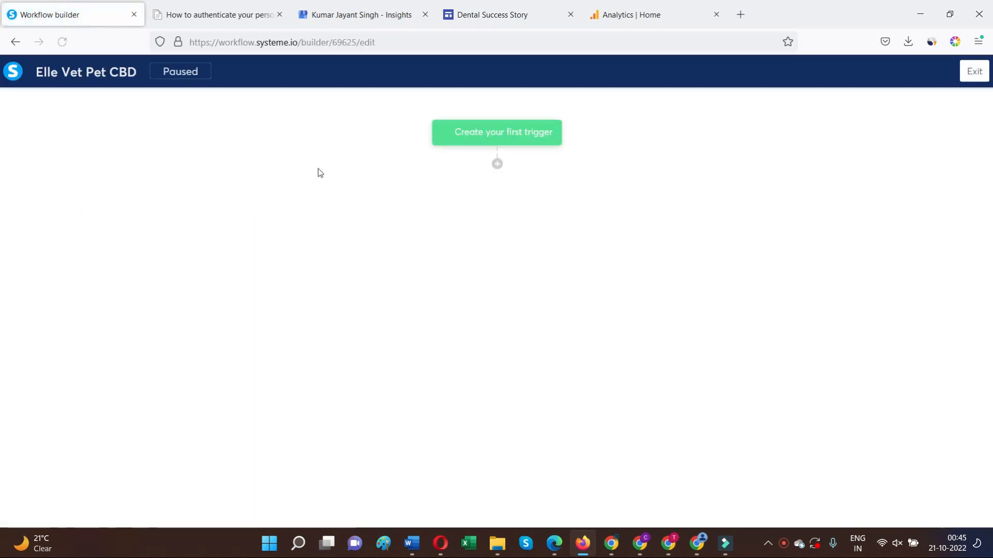
pyautogui.click(15, 41)
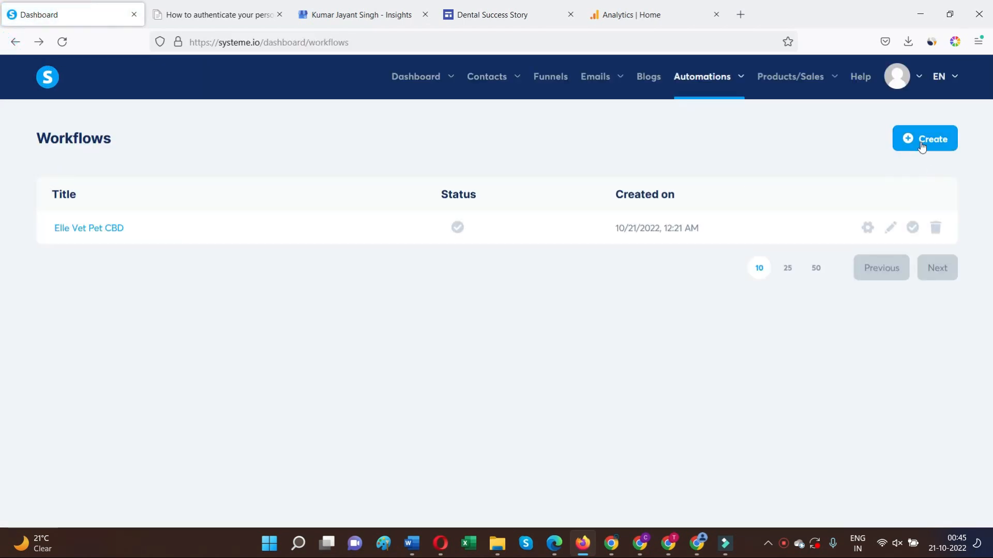
pyautogui.click(921, 146)
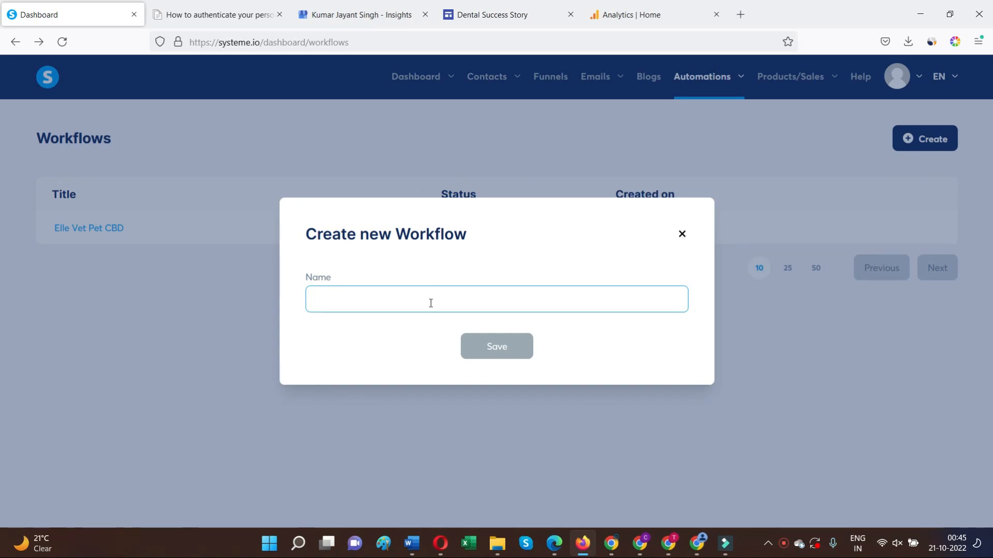
pyautogui.write('J')
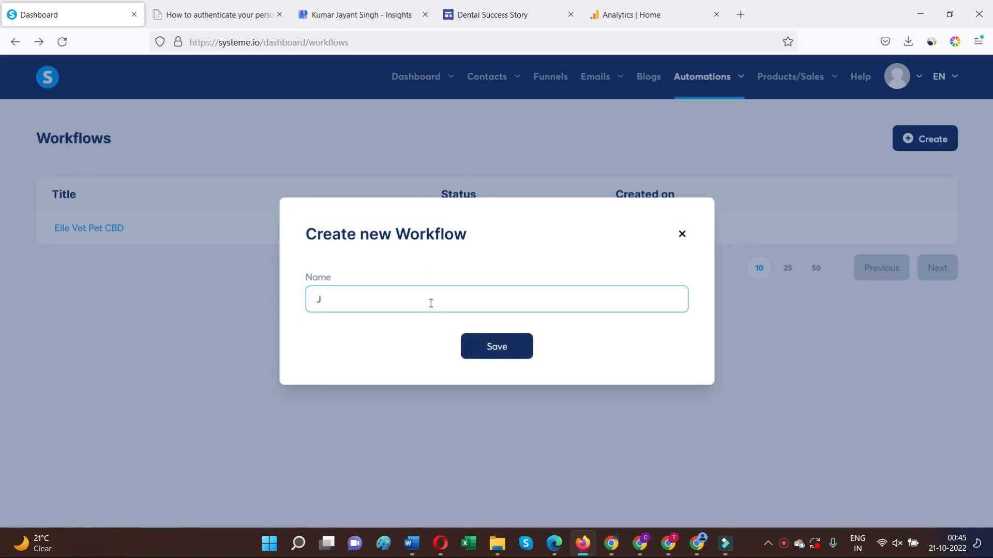
pyautogui.press('BackSpace')
pyautogui.click(682, 234)
# Open the Elle Vet Pet CBD campaign and check the contacts of the ASK-A-VET tag in the tag list.
pyautogui.click(75, 233)
pyautogui.moveTo(471, 85)
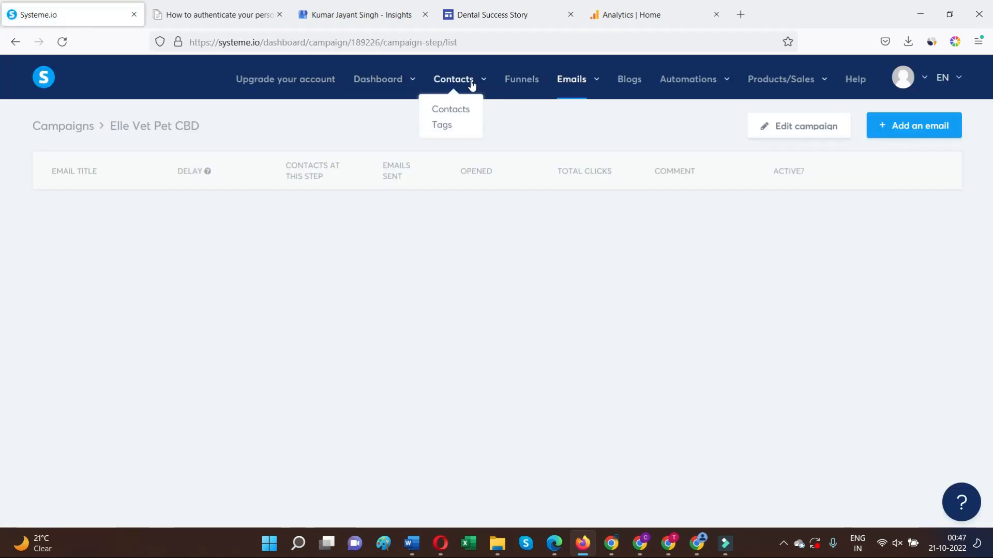
pyautogui.click(443, 125)
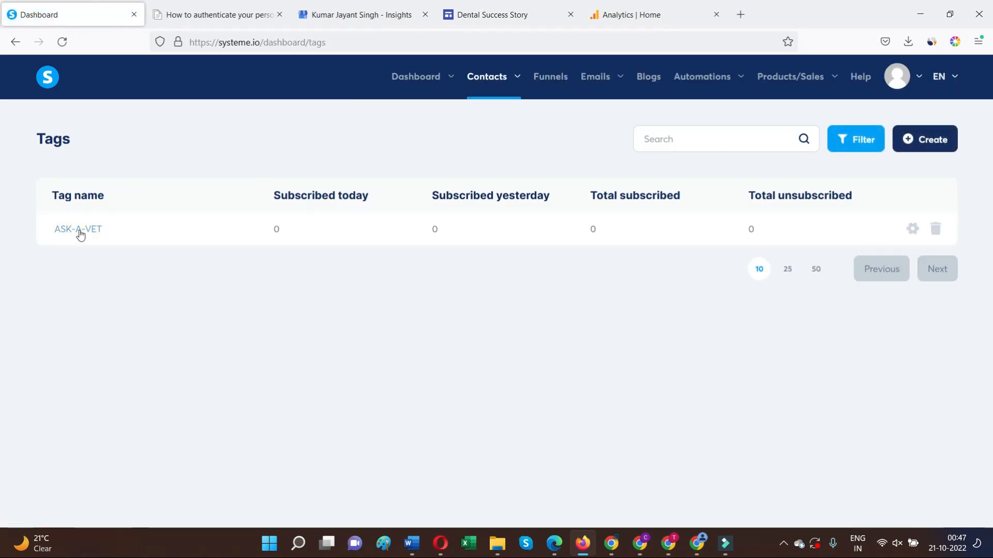
pyautogui.click(79, 229)
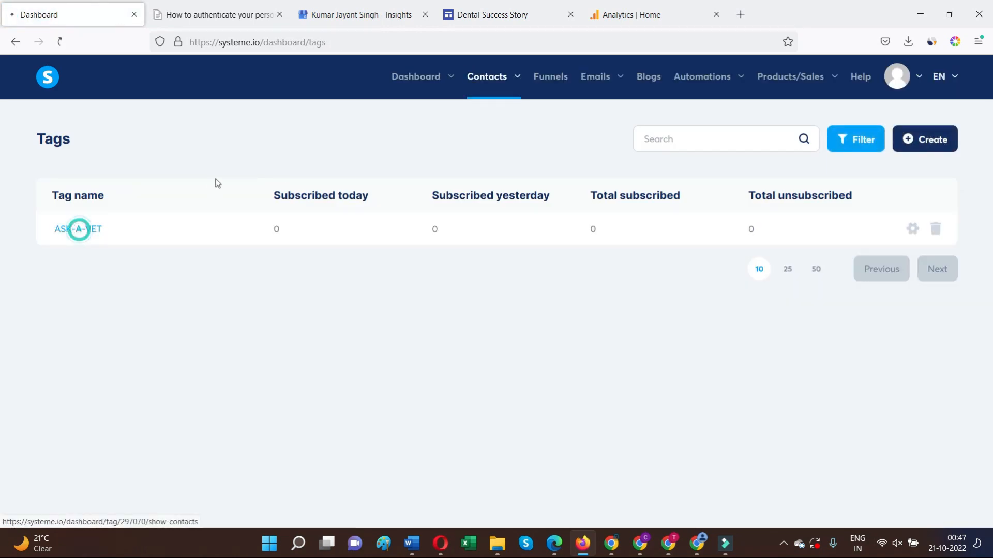
pyautogui.hotkey('alt', 'Left')
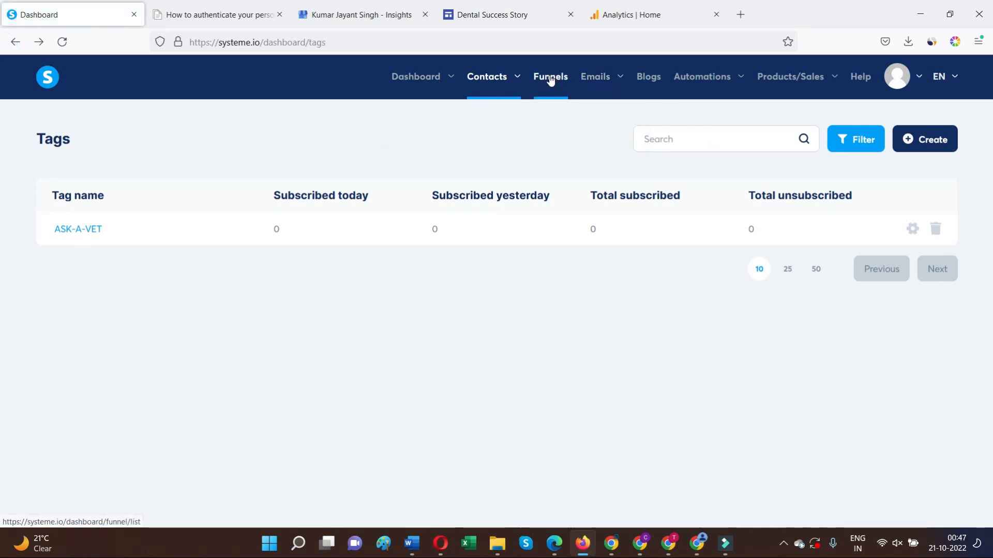
# Go to the automation rules and examine the trigger types offered for filtering the rules.
pyautogui.moveTo(702, 78)
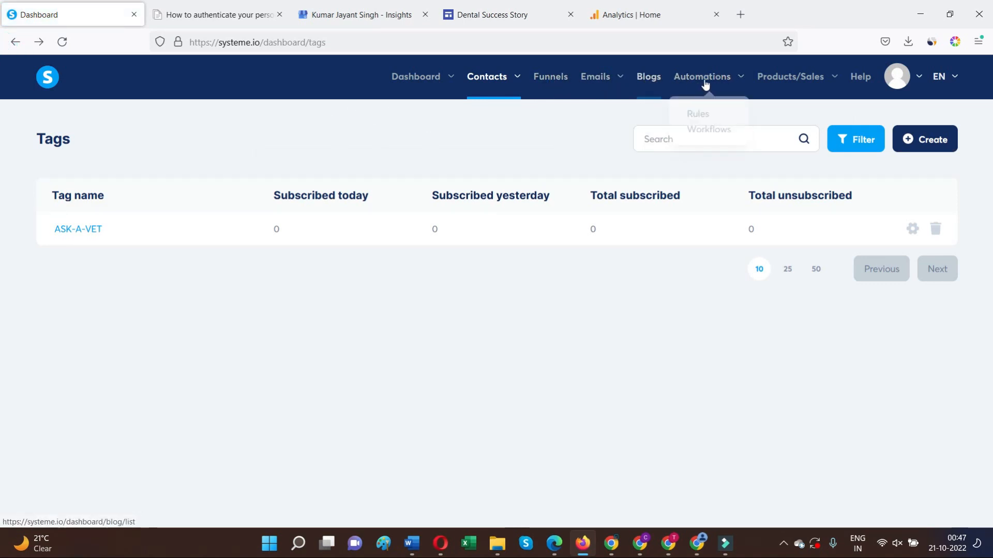
pyautogui.click(698, 113)
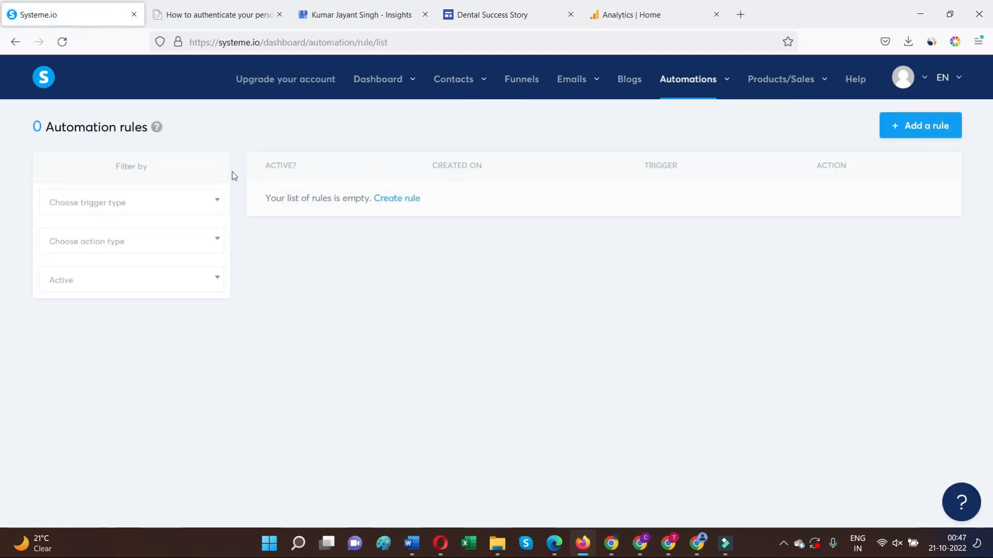
pyautogui.click(167, 204)
pyautogui.scroll(-2, 184, 280)
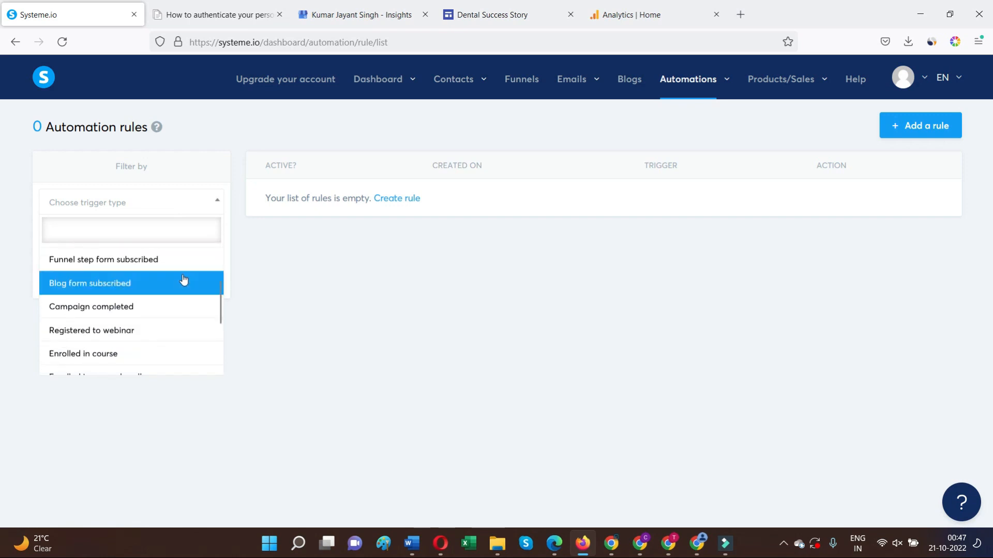
pyautogui.scroll(2, 173, 281)
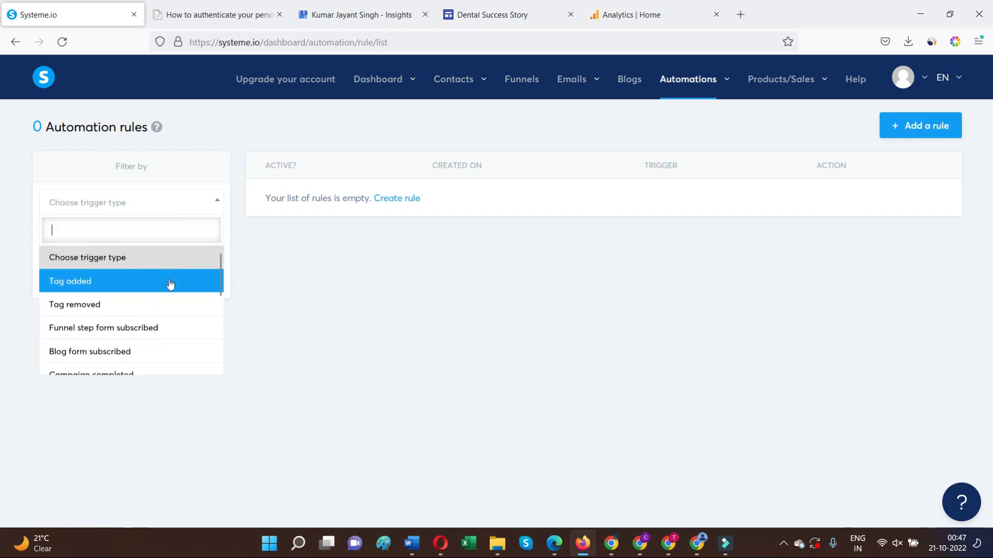
pyautogui.scroll(-4, 174, 313)
pyautogui.scroll(4, 173, 294)
pyautogui.click(63, 42)
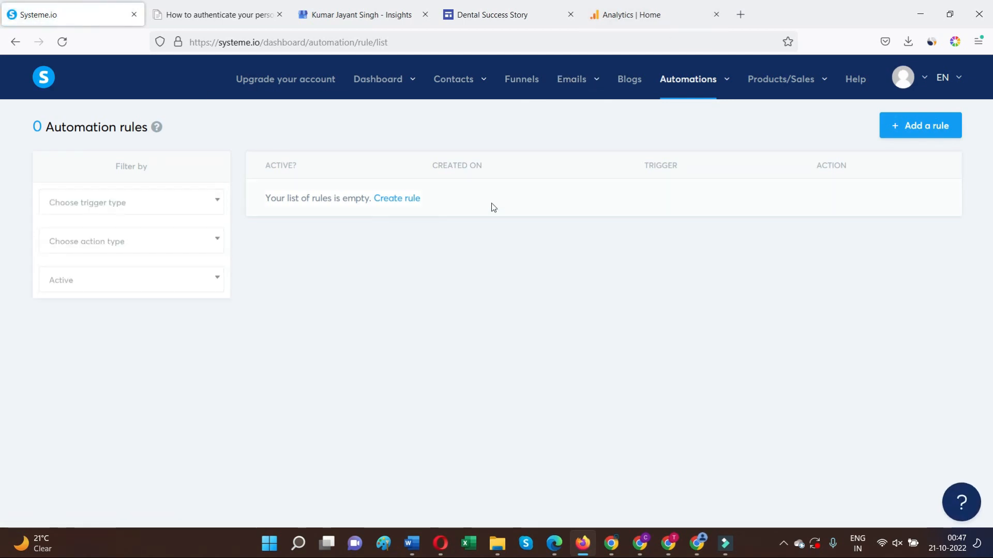
pyautogui.click(168, 209)
pyautogui.scroll(-2, 184, 282)
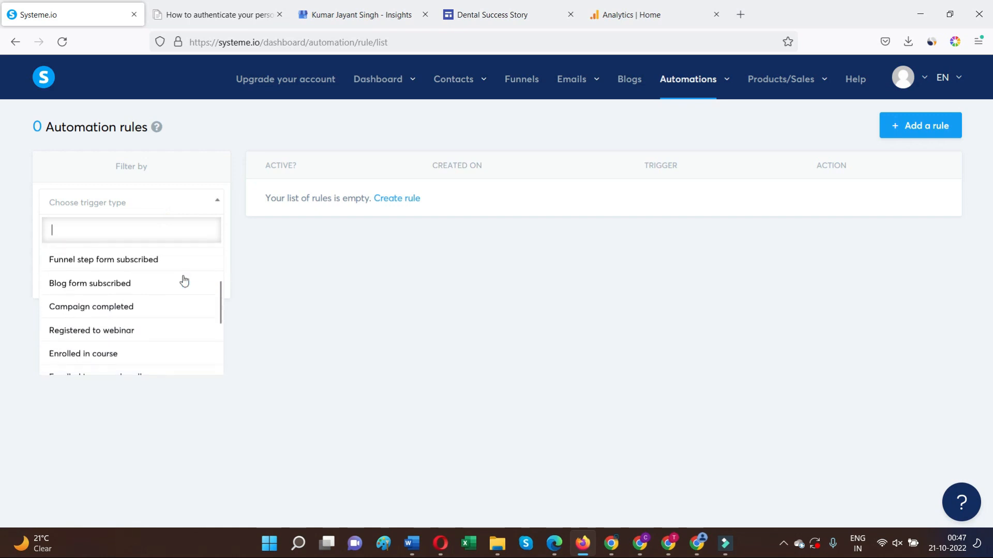
pyautogui.scroll(2, 176, 277)
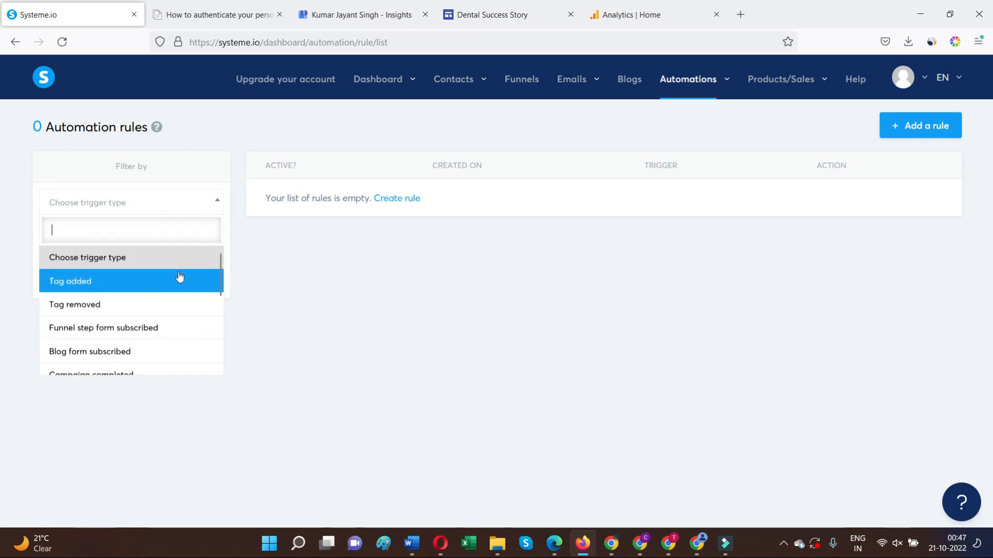
pyautogui.scroll(-4, 173, 308)
pyautogui.scroll(4, 174, 299)
# Open the Elle Vet Pet CBD workflow in the builder, saving its name as it is in the workflow settings first.
pyautogui.moveTo(701, 90)
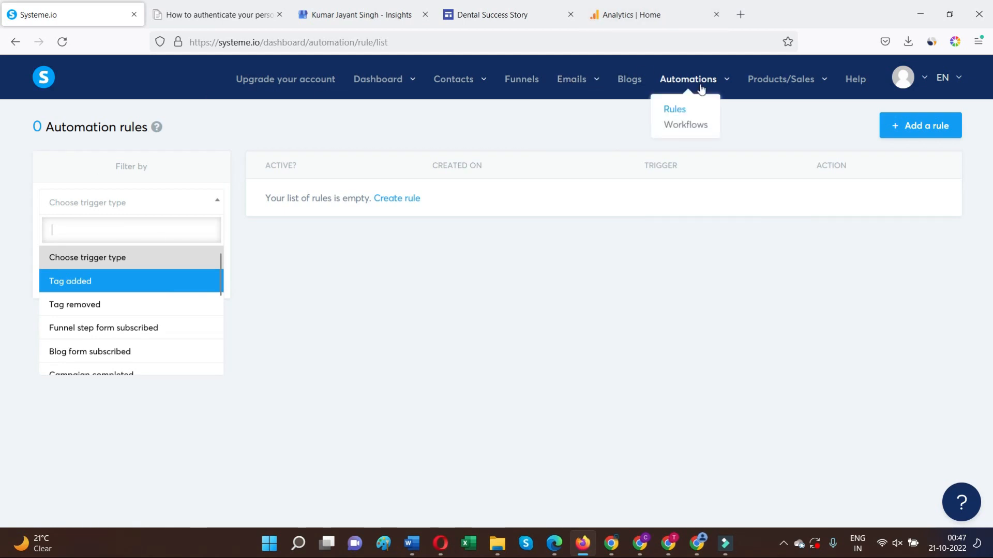
pyautogui.click(686, 123)
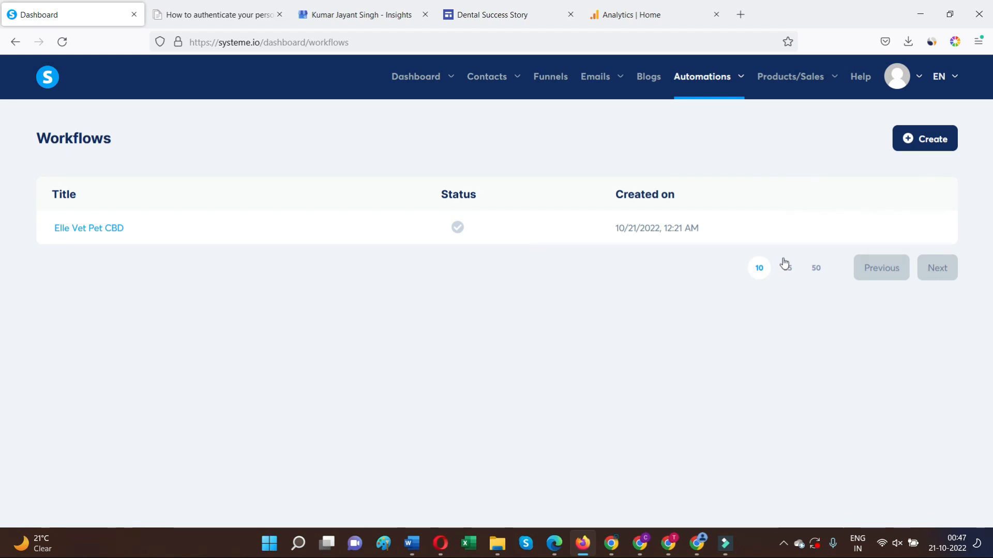
pyautogui.click(868, 228)
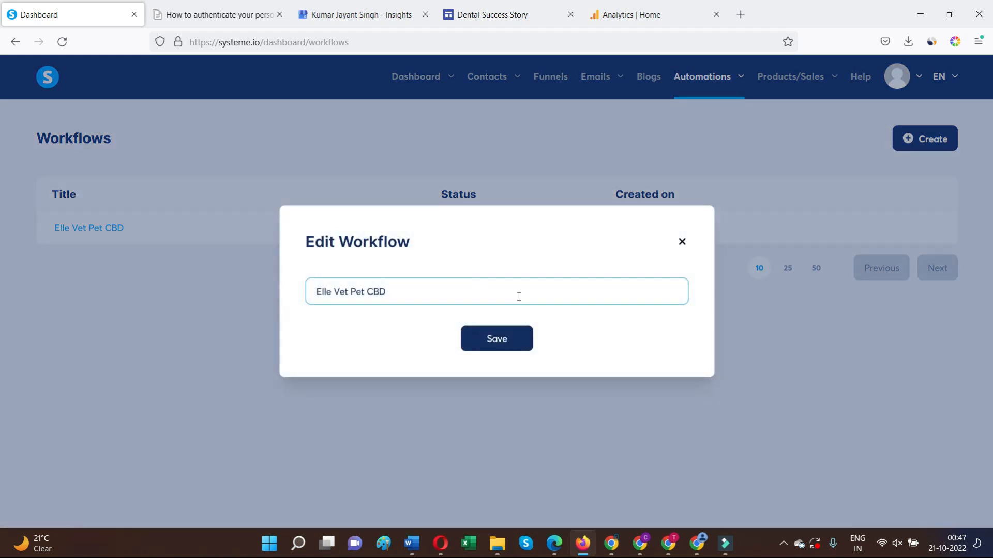
pyautogui.click(510, 336)
pyautogui.click(107, 227)
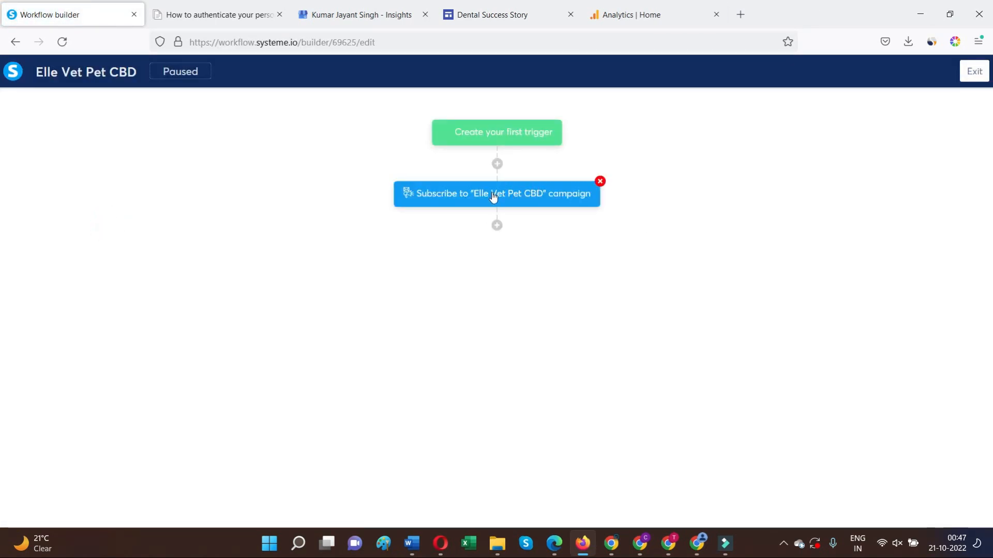
# Add a "Send an email" action below the campaign subscription action and begin creating a new email for it.
pyautogui.click(497, 226)
pyautogui.click(364, 251)
pyautogui.click(408, 260)
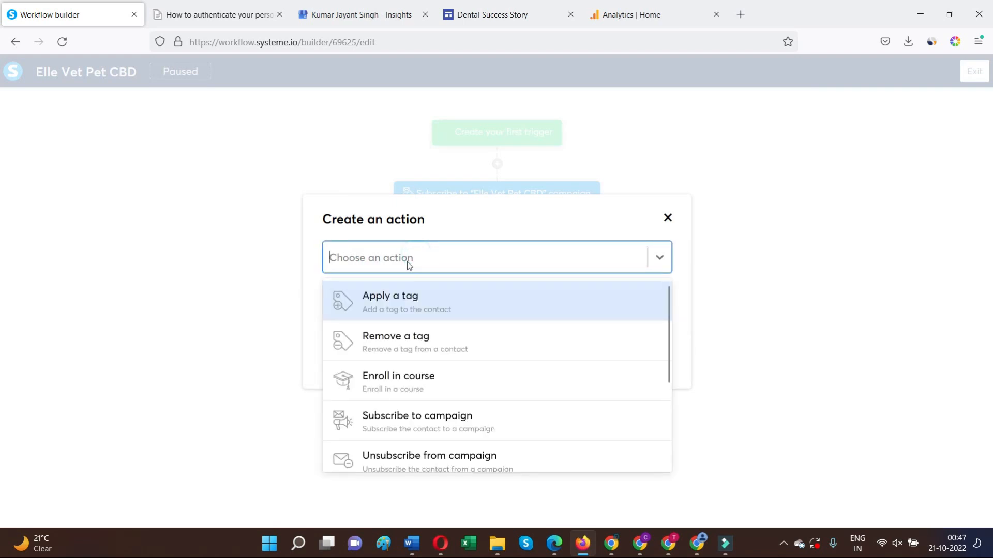
pyautogui.scroll(-3, 488, 385)
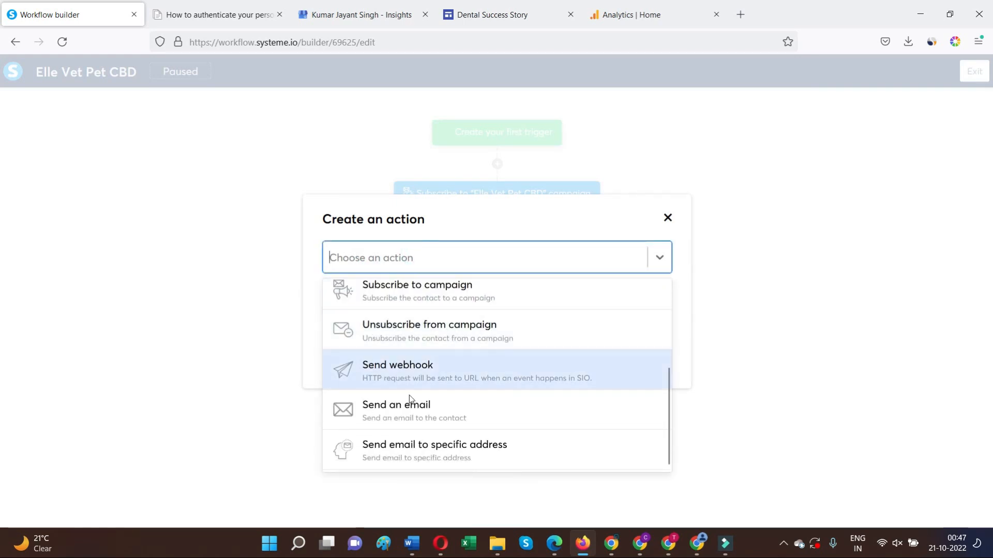
pyautogui.click(450, 411)
pyautogui.click(491, 324)
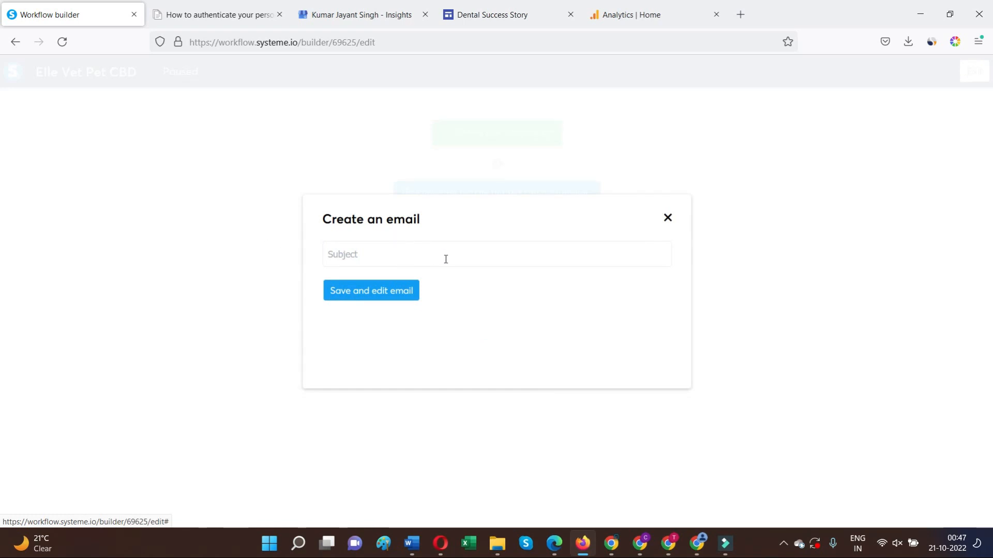
# Switch to the Word document of ElleVet Pet CBD email swipes and copy the subject line "Thanks for signing up, enjoy your free CBD Dosing guide".
pyautogui.moveTo(412, 543)
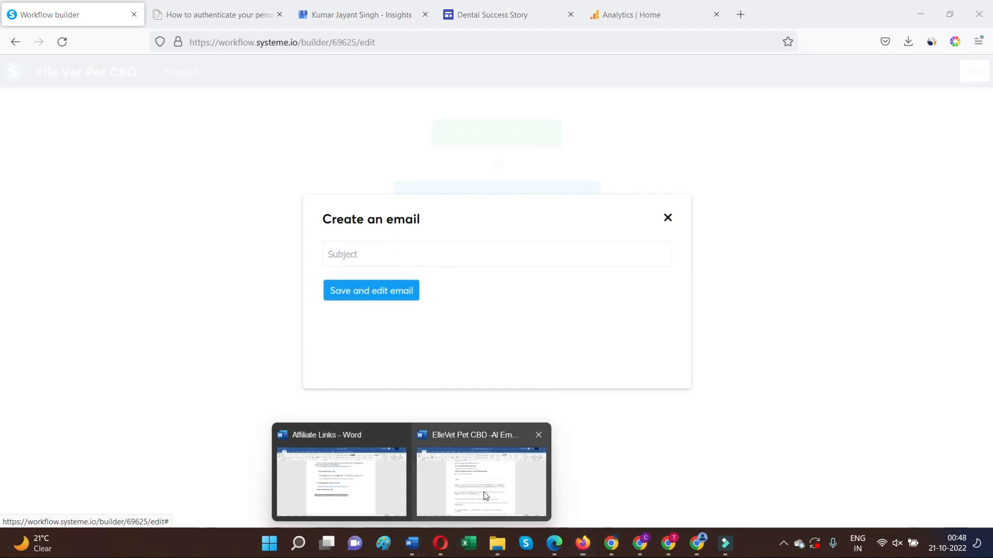
pyautogui.click(483, 491)
pyautogui.scroll(3, 357, 257)
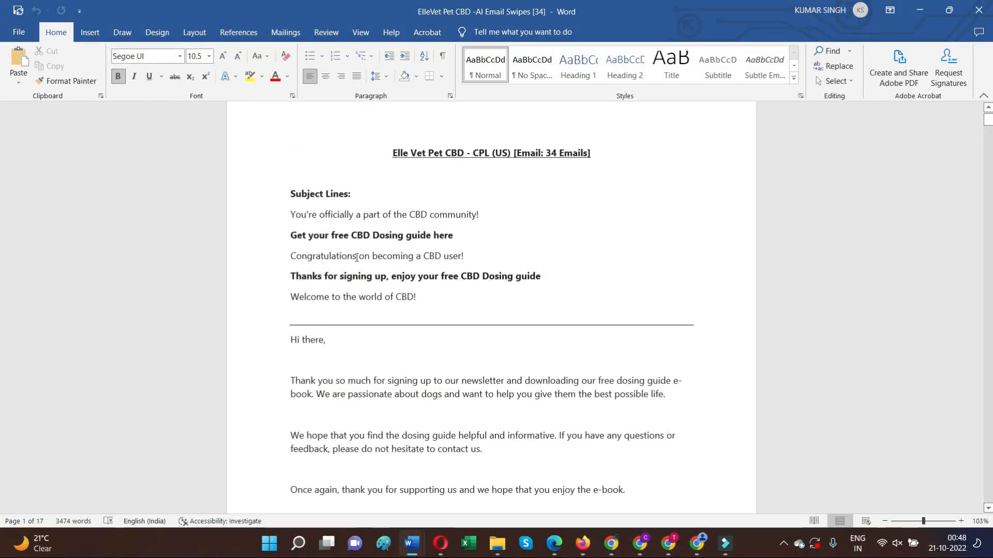
pyautogui.moveTo(290, 280); pyautogui.dragTo(544, 279)
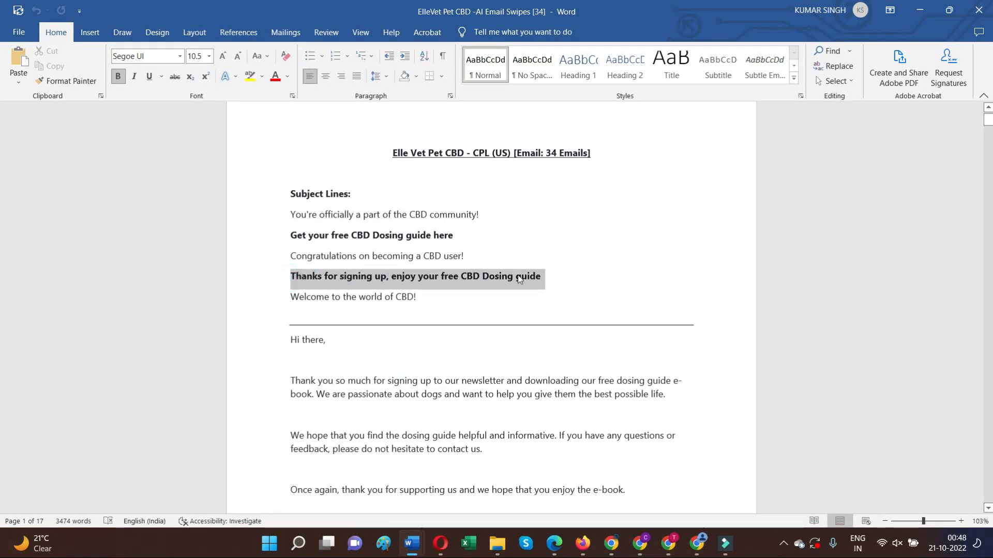
pyautogui.rightClick(487, 277)
pyautogui.click(520, 321)
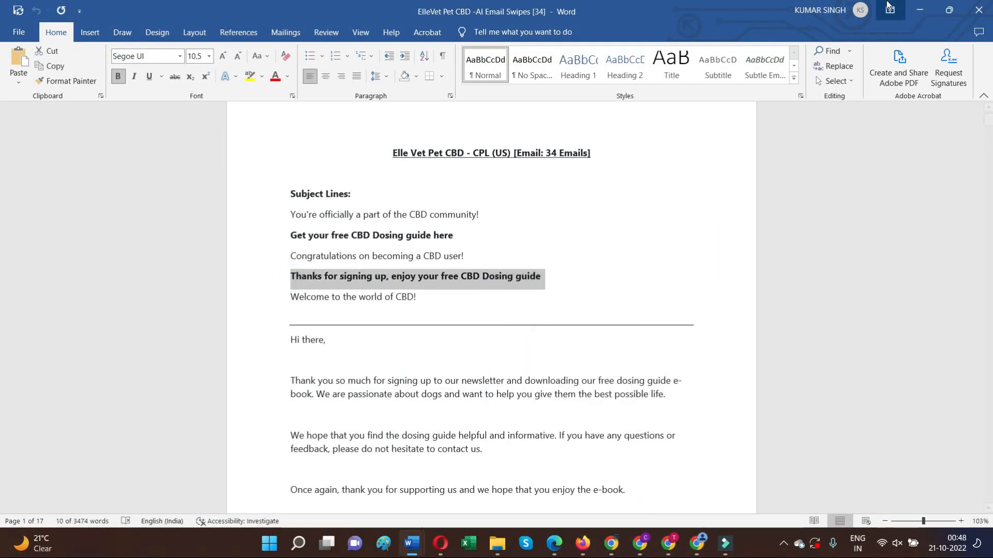
pyautogui.click(920, 11)
# Set the new email's subject to "Thanks for signing up, enjoy your free CBD Dosing guide." and save it to edit the email content.
pyautogui.rightClick(359, 253)
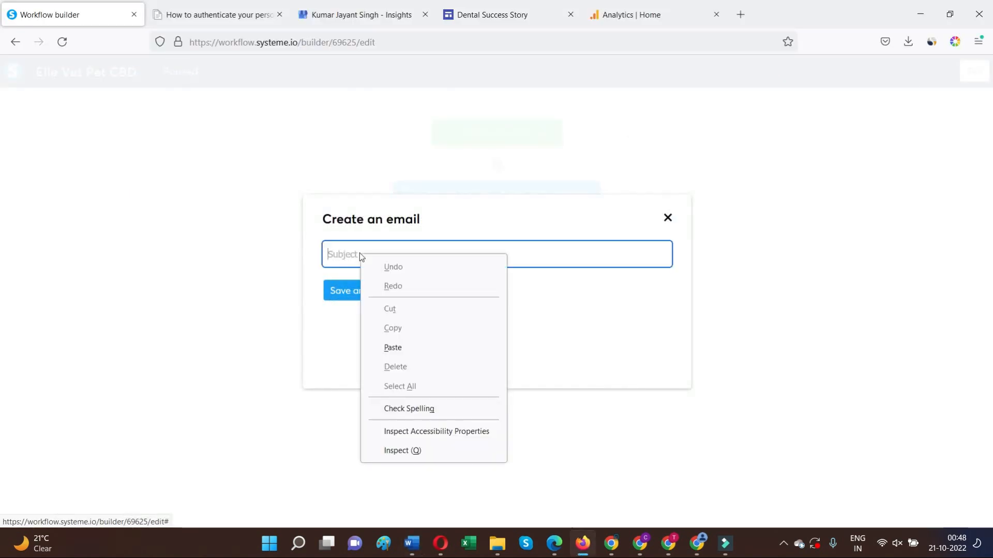
pyautogui.click(397, 348)
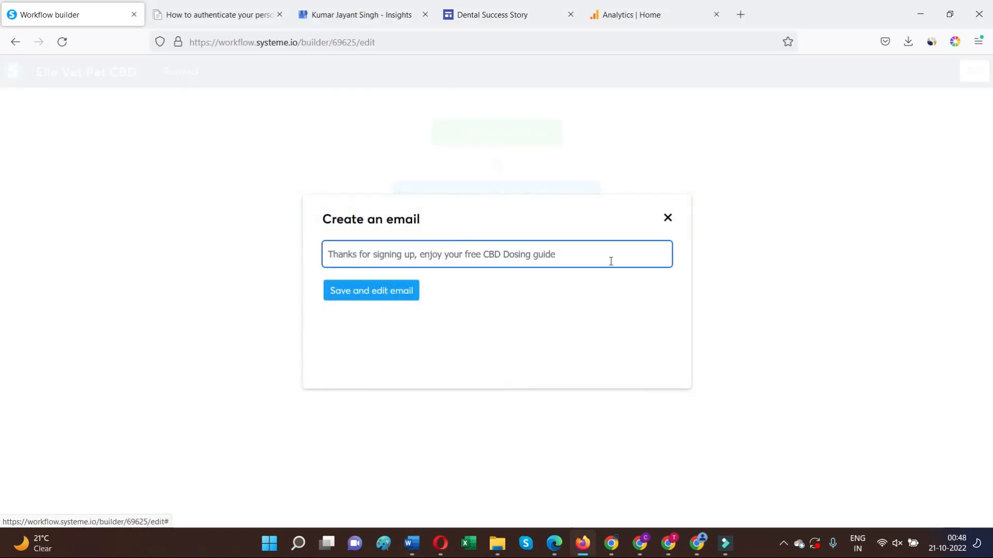
pyautogui.write('.')
pyautogui.click(398, 291)
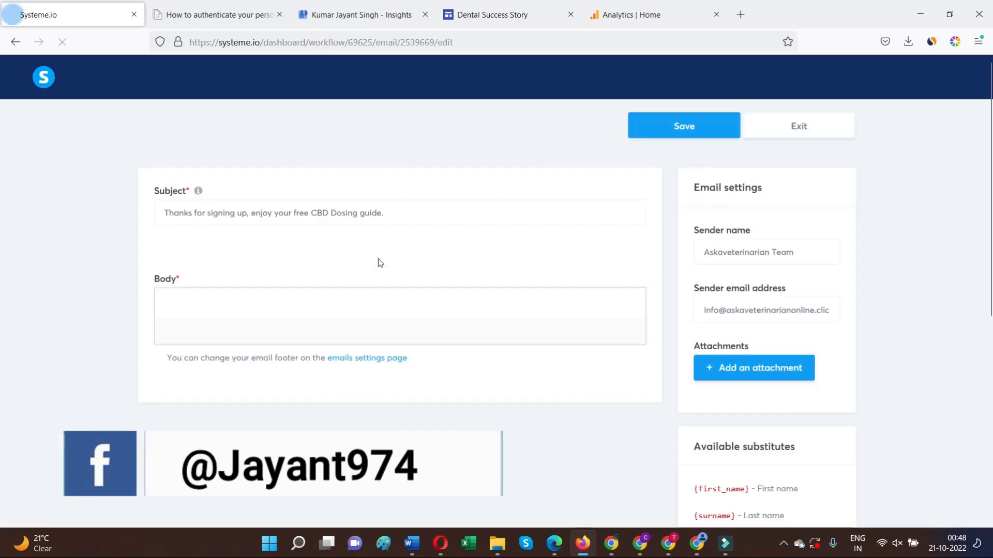
# Begin the email body with the greeting "Hey {first_name}," using the first-name substitute from the available substitutes.
pyautogui.scroll(-3, 436, 256)
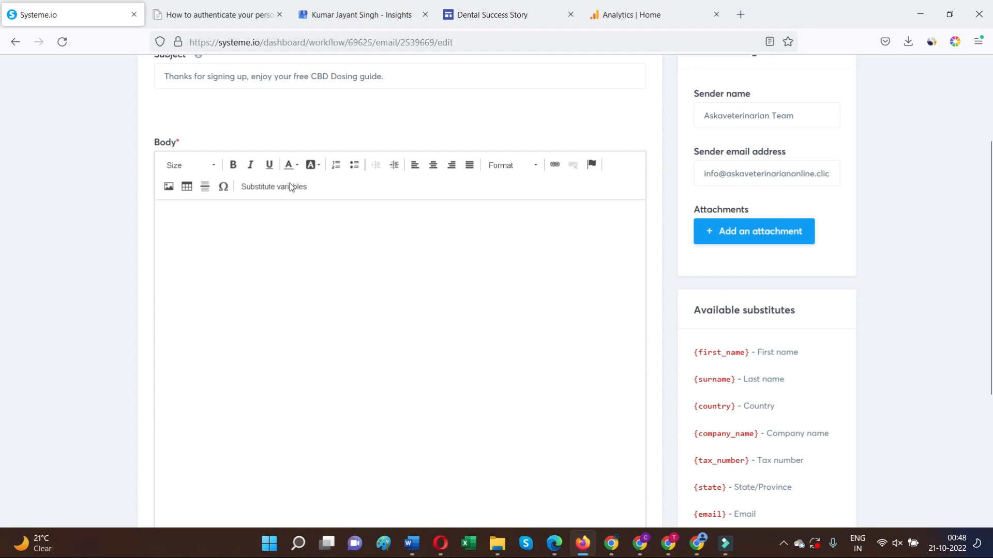
pyautogui.scroll(-5, 406, 288)
pyautogui.scroll(4, 457, 325)
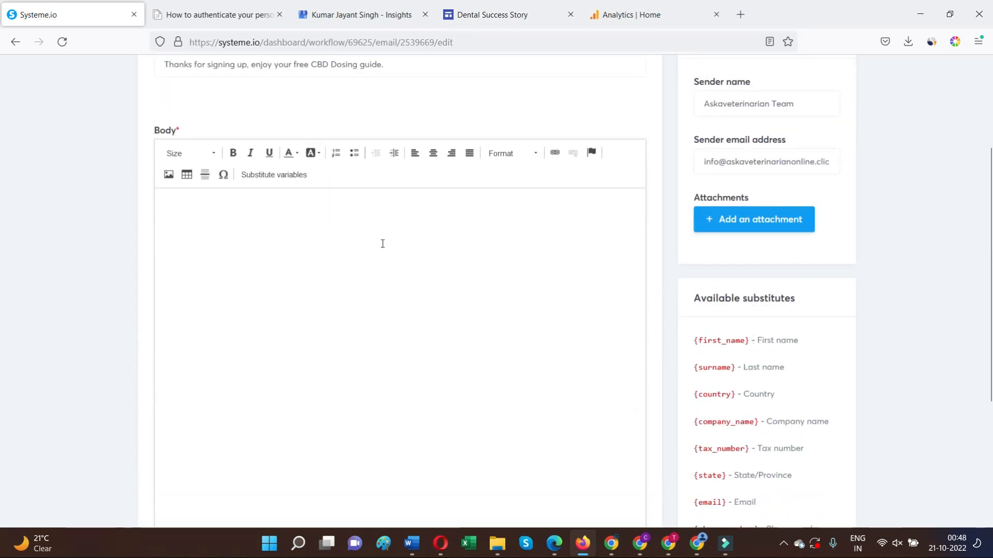
pyautogui.click(244, 217)
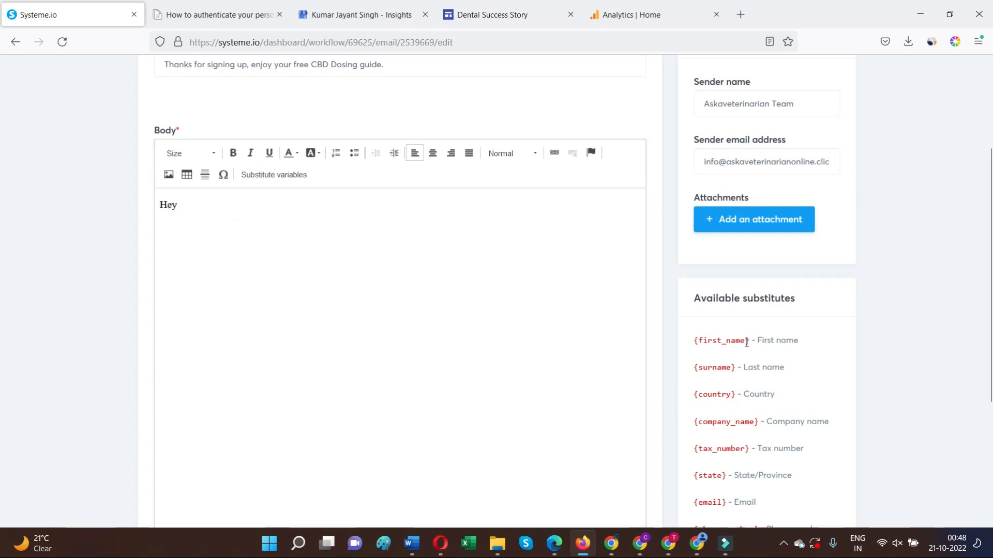
pyautogui.moveTo(749, 341); pyautogui.dragTo(696, 342)
pyautogui.rightClick(699, 342)
pyautogui.click(724, 351)
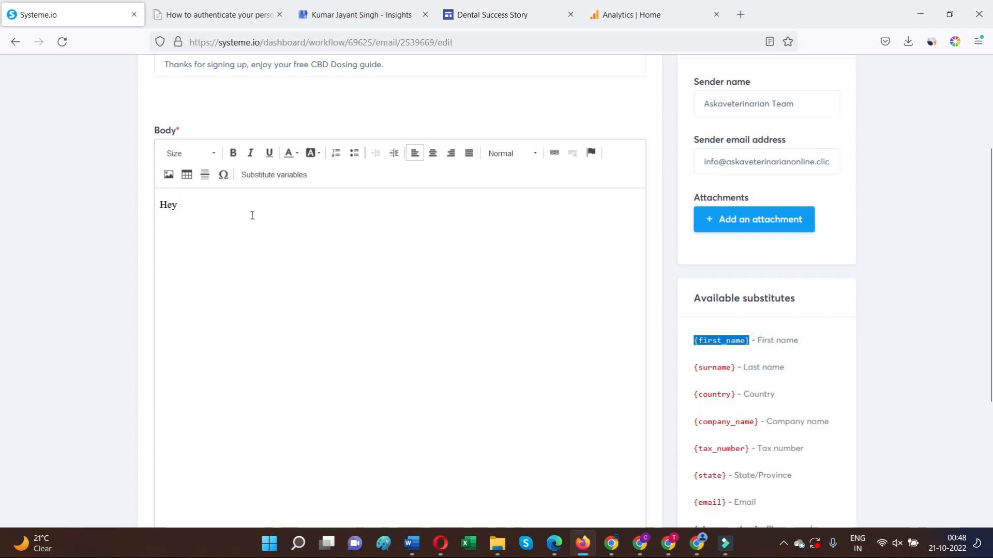
pyautogui.click(205, 210)
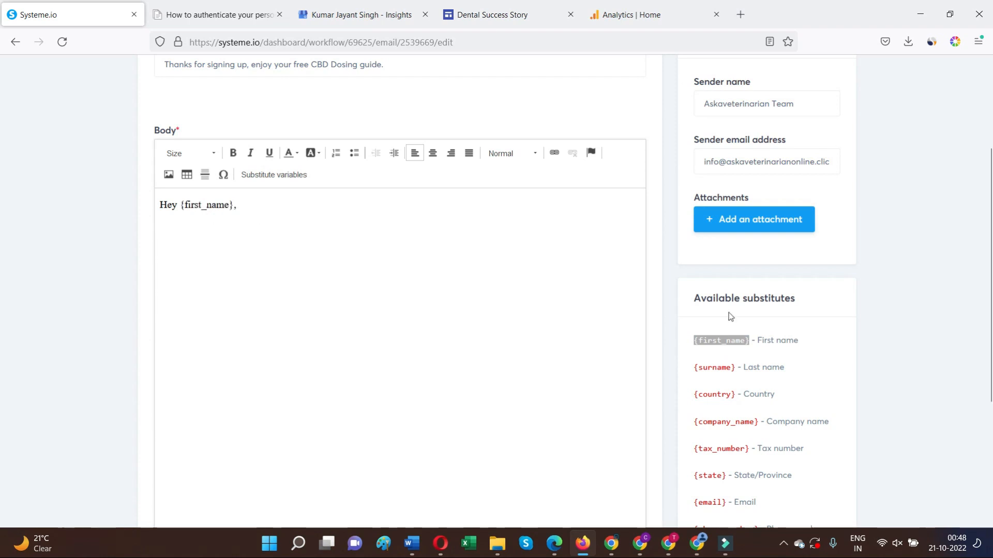
pyautogui.scroll(-3, 807, 263)
pyautogui.scroll(-2, 746, 276)
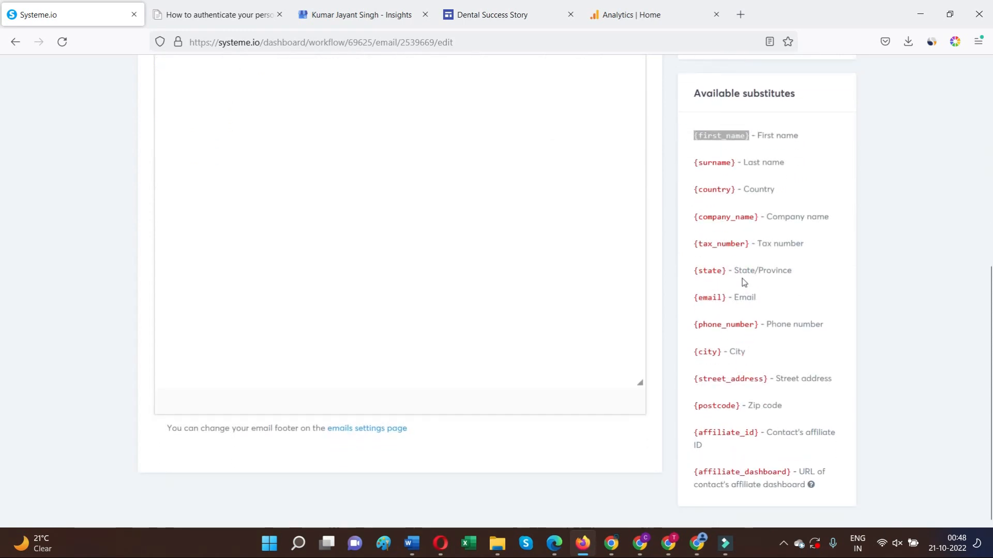
# Attach the file CBD Dosing Guide from the Maxbounty Offer Promotion folder to the email.
pyautogui.scroll(7, 761, 311)
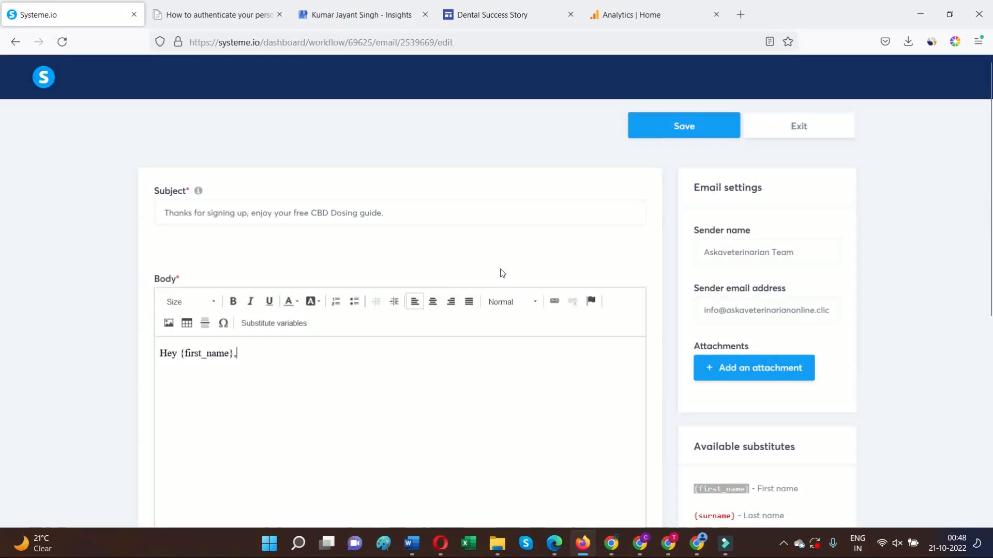
pyautogui.scroll(-1, 388, 339)
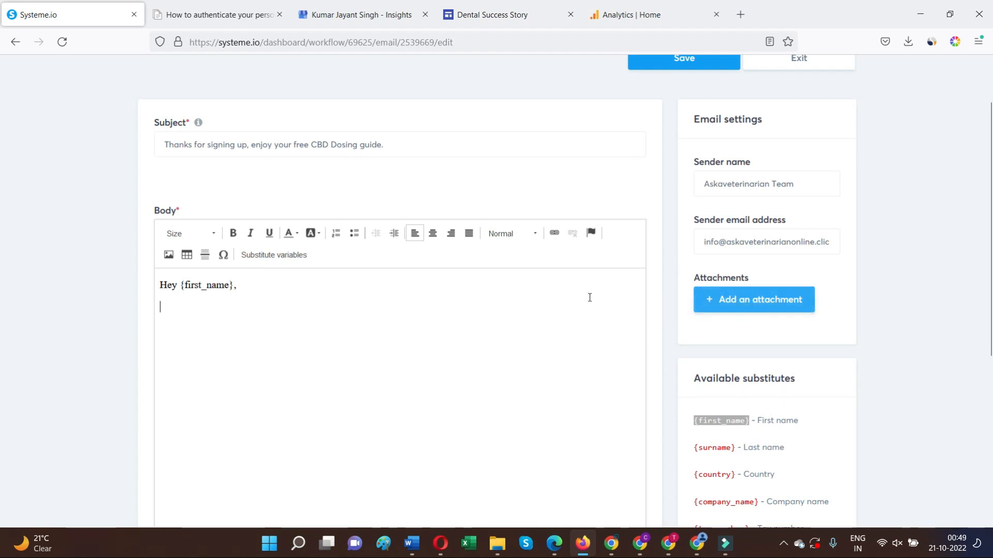
pyautogui.click(768, 300)
pyautogui.click(725, 306)
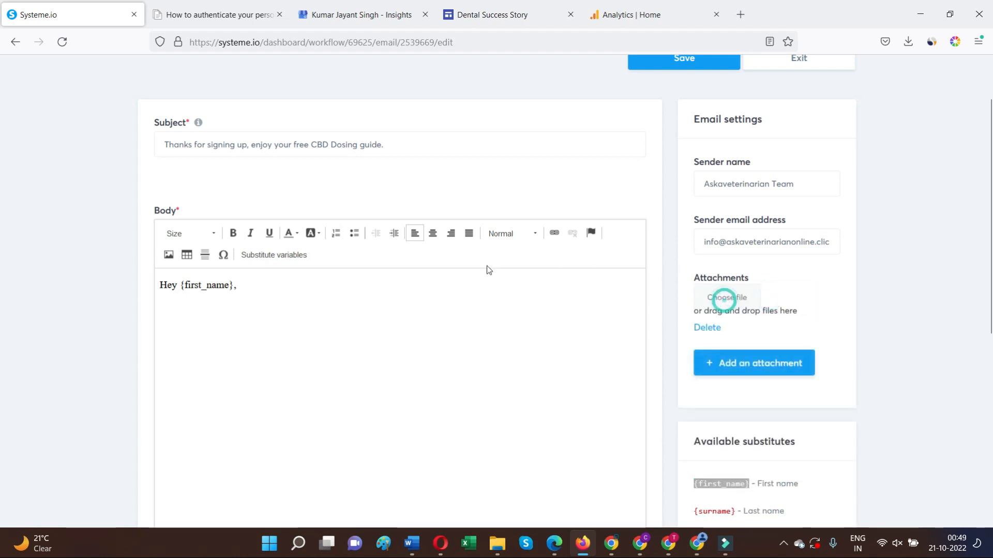
pyautogui.doubleClick(227, 116)
pyautogui.click(193, 166)
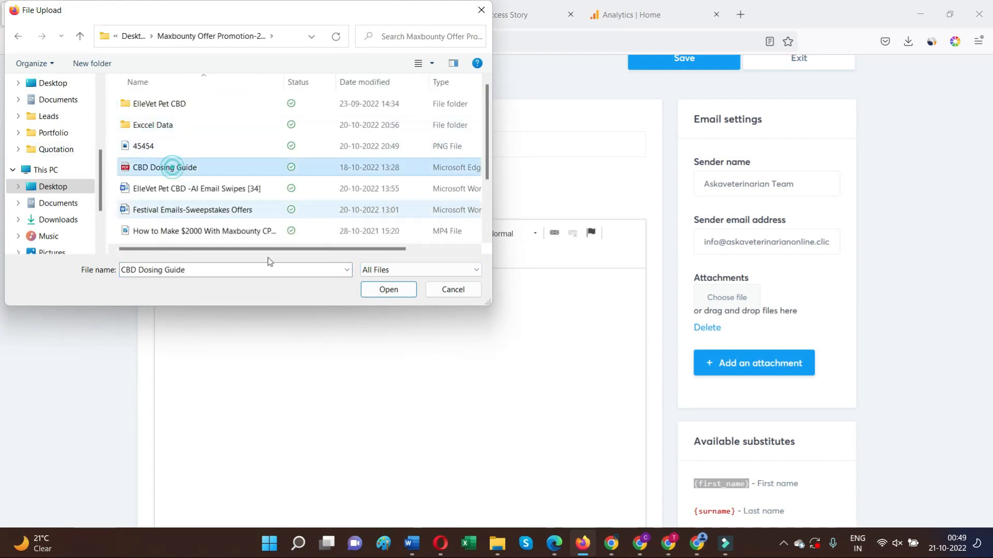
pyautogui.click(370, 290)
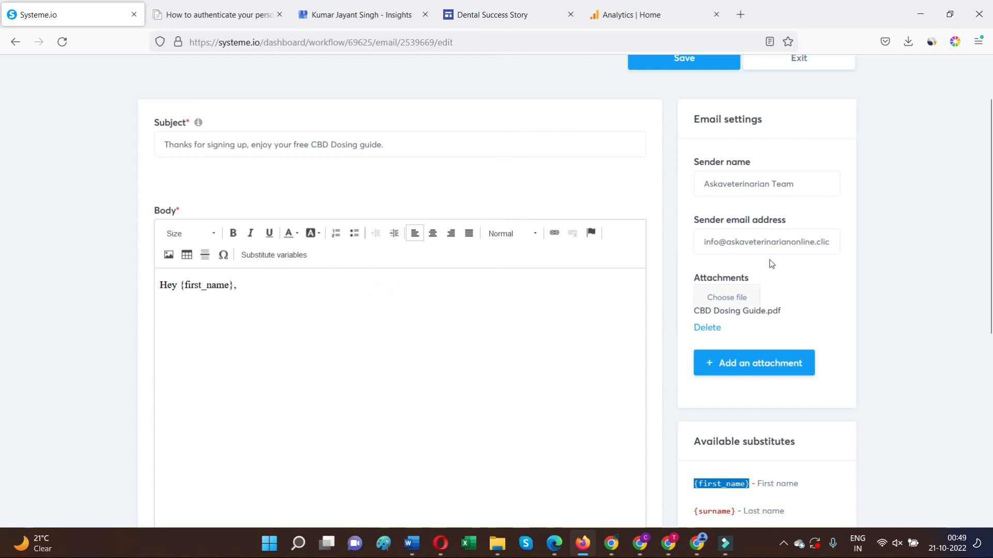
# Switch to the Word email swipes document and copy the three "Hi there" message paragraphs, from "Thank you so much" to "enjoy the e-book.".
pyautogui.scroll(-4, 400, 298)
pyautogui.scroll(3, 377, 228)
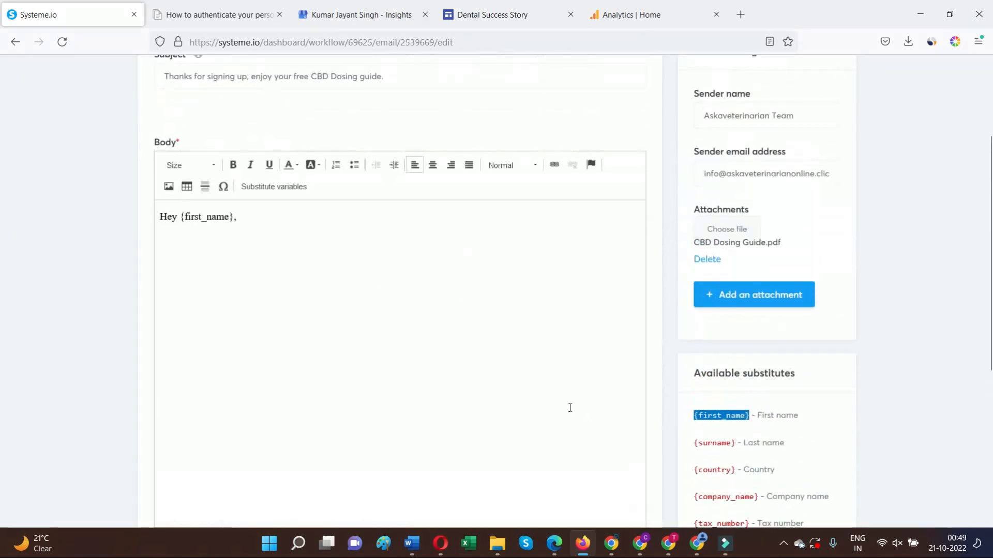
pyautogui.moveTo(420, 548)
pyautogui.click(498, 476)
pyautogui.scroll(-2, 347, 307)
pyautogui.scroll(-1, 346, 307)
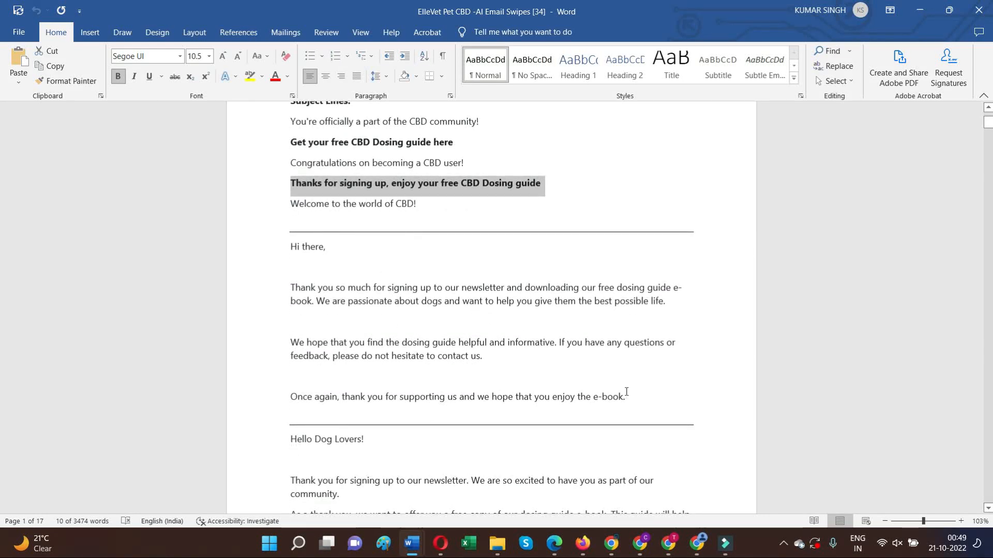
pyautogui.scroll(-5, 619, 385)
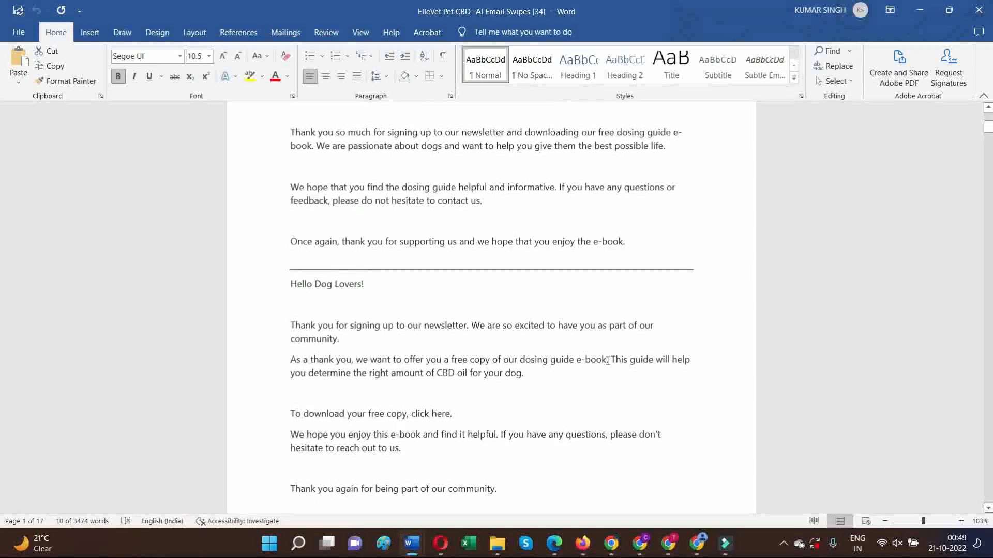
pyautogui.scroll(2, 676, 293)
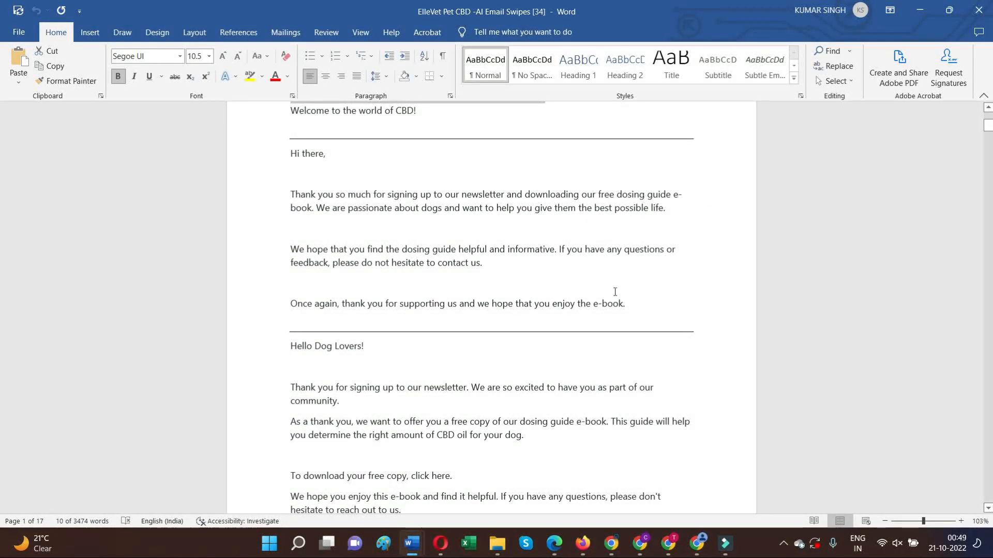
pyautogui.moveTo(633, 306); pyautogui.dragTo(324, 198)
pyautogui.rightClick(325, 198)
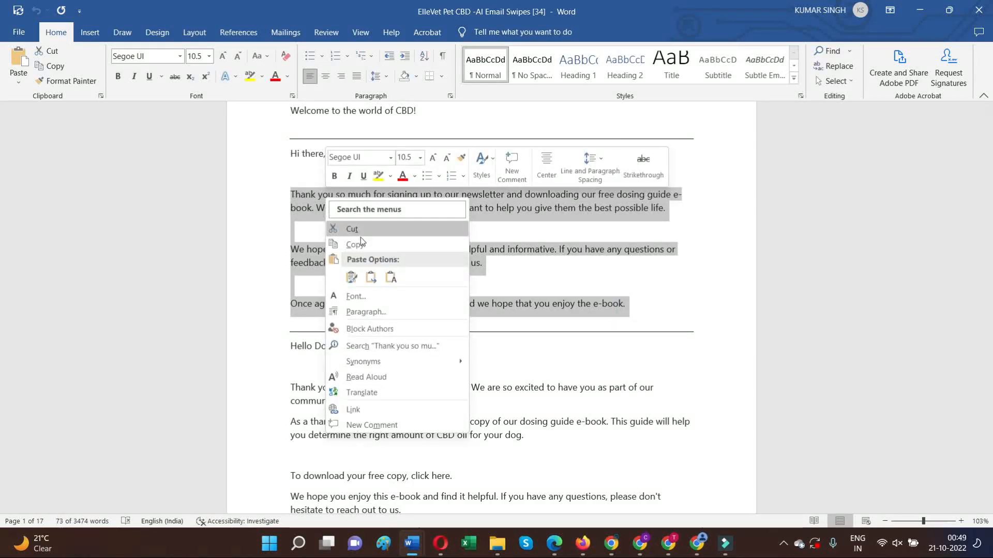
pyautogui.click(361, 244)
# Switch back to the Systeme.io email editor and paste the copied paragraphs below the greeting.
pyautogui.click(920, 10)
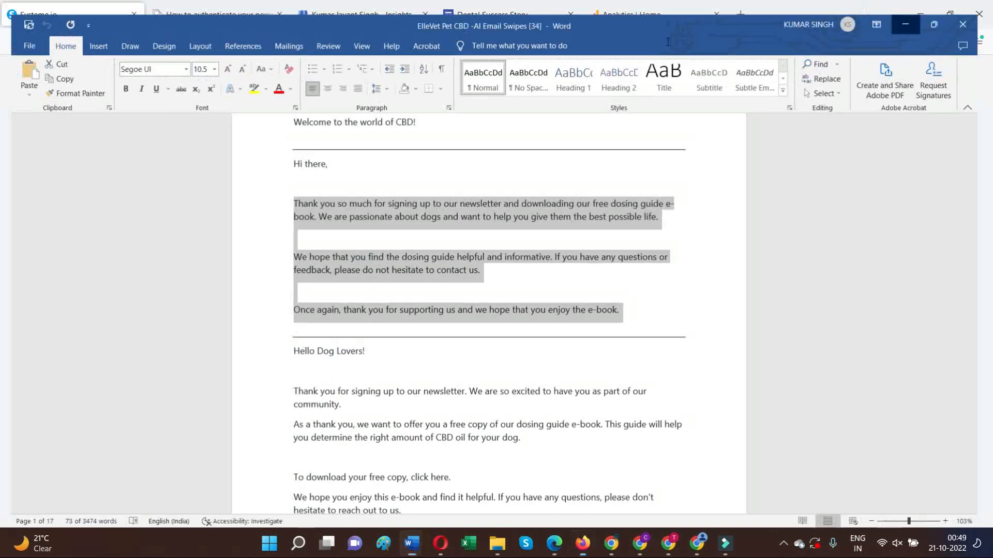
pyautogui.click(267, 228)
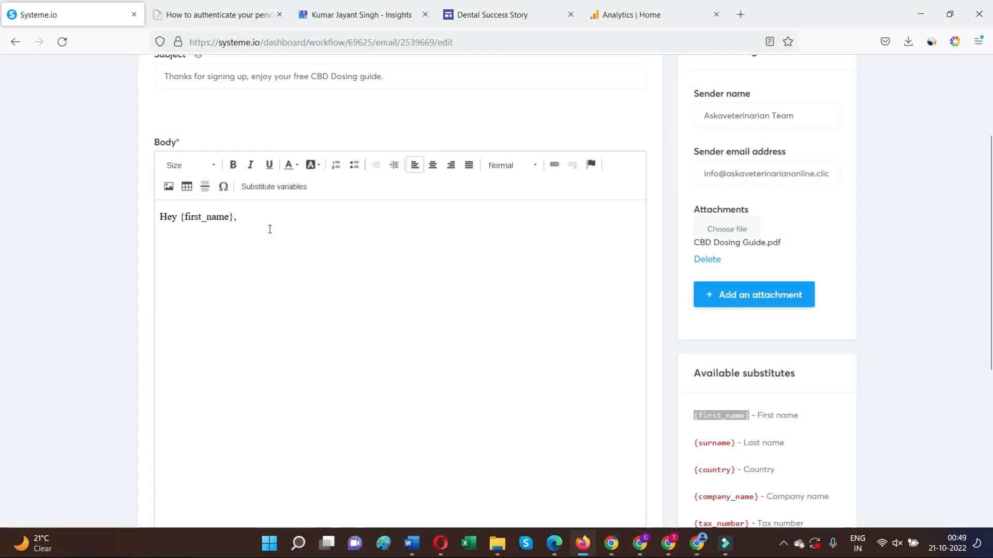
pyautogui.hotkey('ctrl', 'v')
# Remove the extra blank lines between the greeting and the pasted paragraphs of the email body.
pyautogui.click(262, 217)
pyautogui.press('Return')
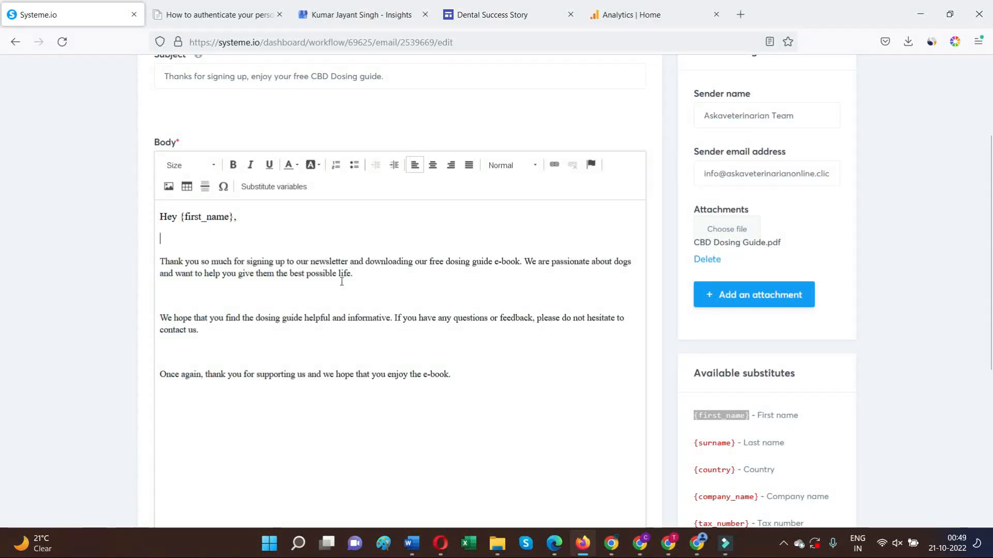
pyautogui.click(363, 280)
pyautogui.press('Return')
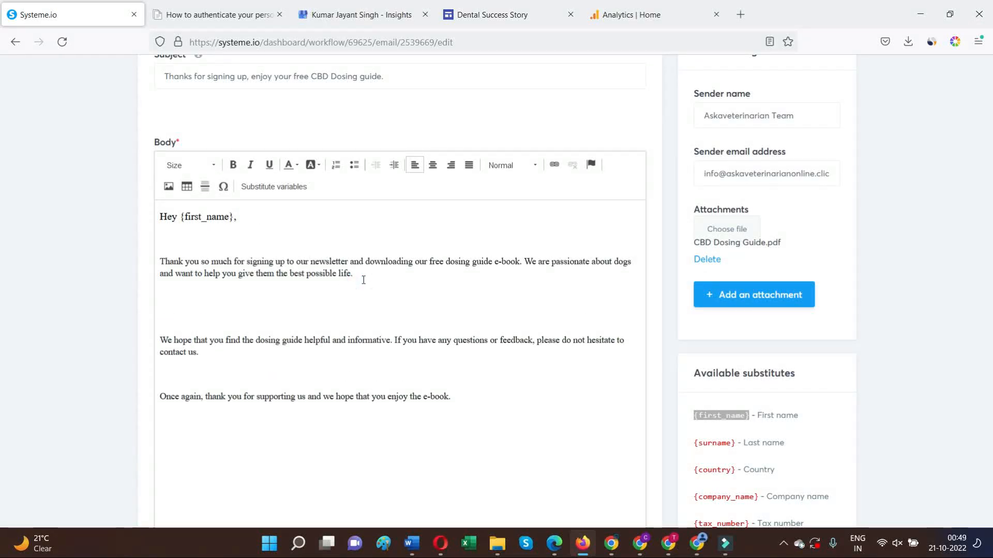
pyautogui.press('Delete')
pyautogui.press('Delete')
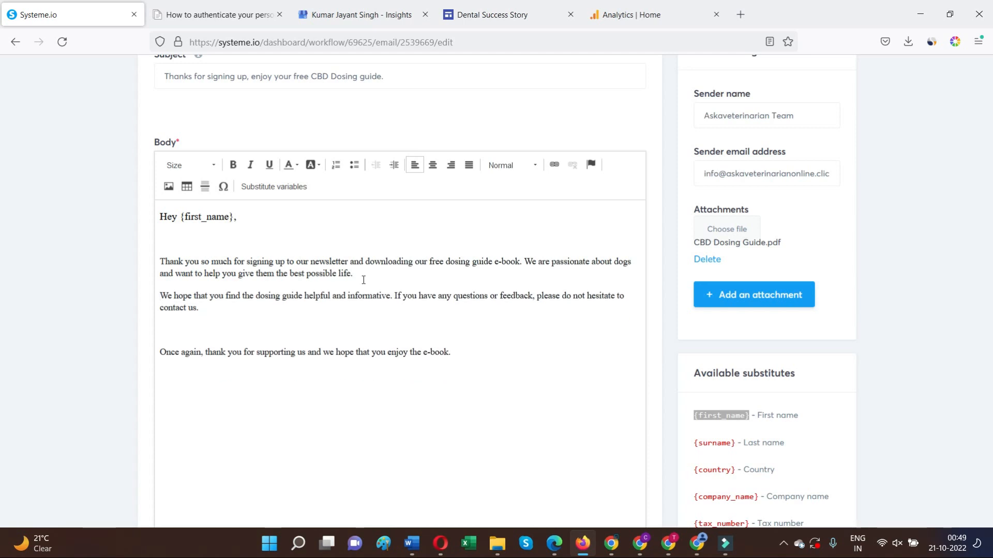
pyautogui.click(276, 317)
pyautogui.press('Delete')
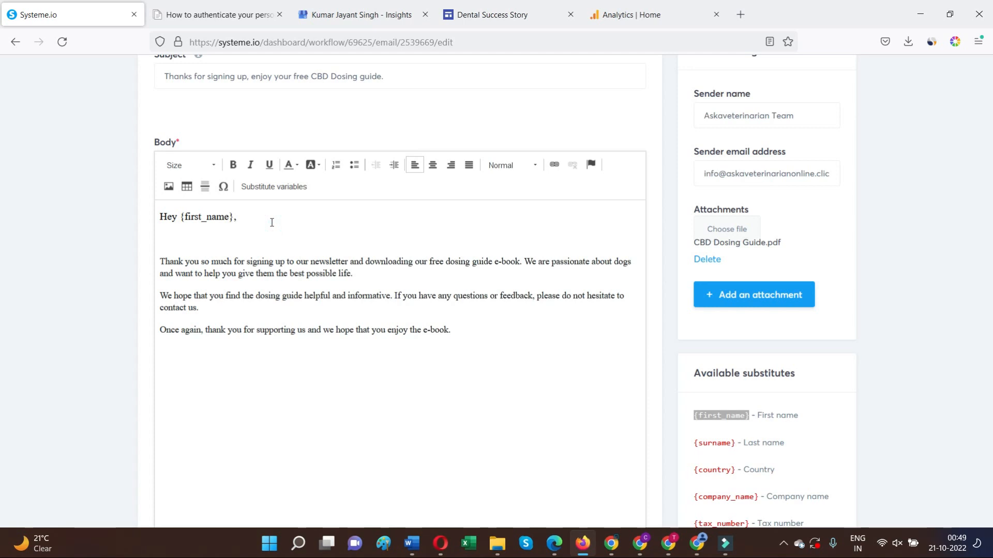
pyautogui.press('Delete')
# Set the font size of the three pasted body paragraphs to 16.
pyautogui.moveTo(457, 309); pyautogui.dragTo(150, 240)
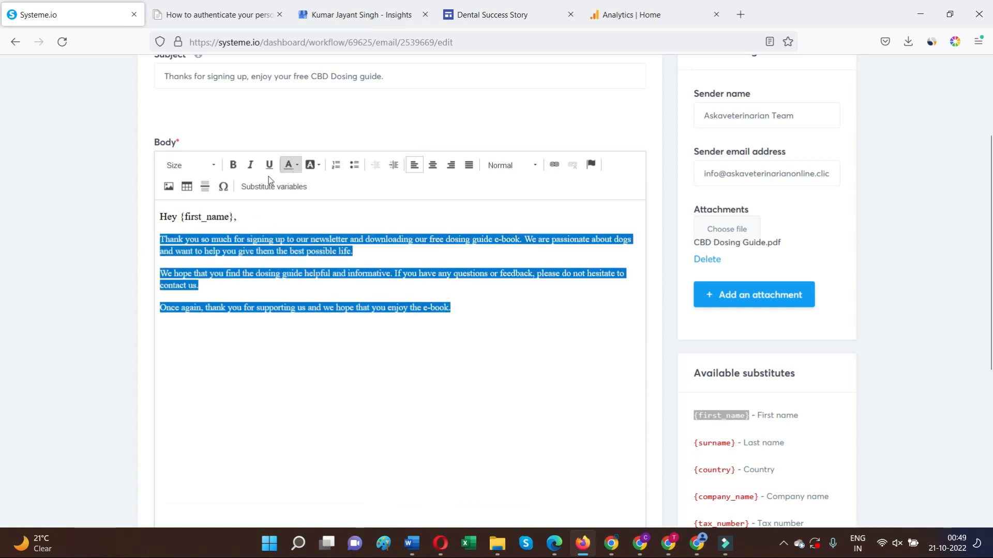
pyautogui.click(188, 165)
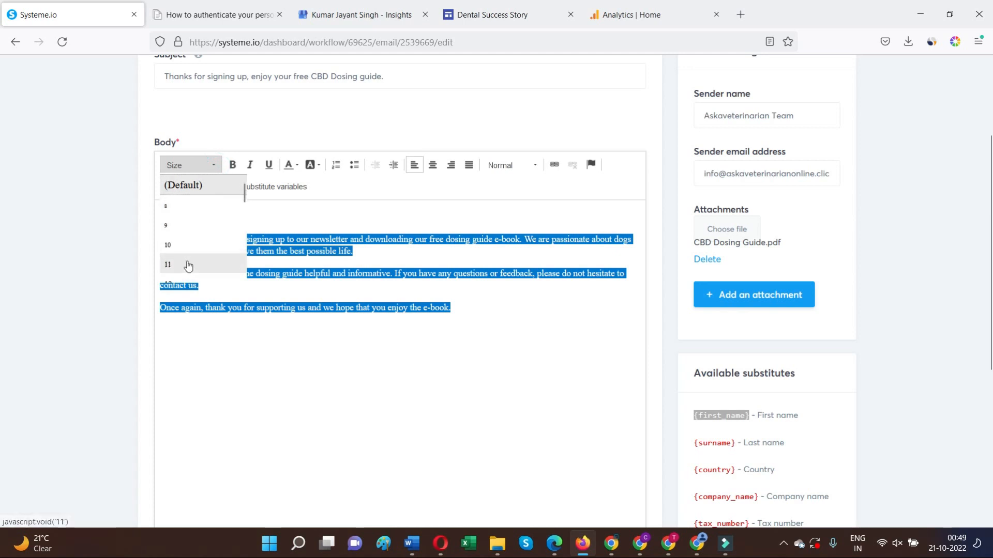
pyautogui.scroll(-2, 188, 265)
pyautogui.click(173, 231)
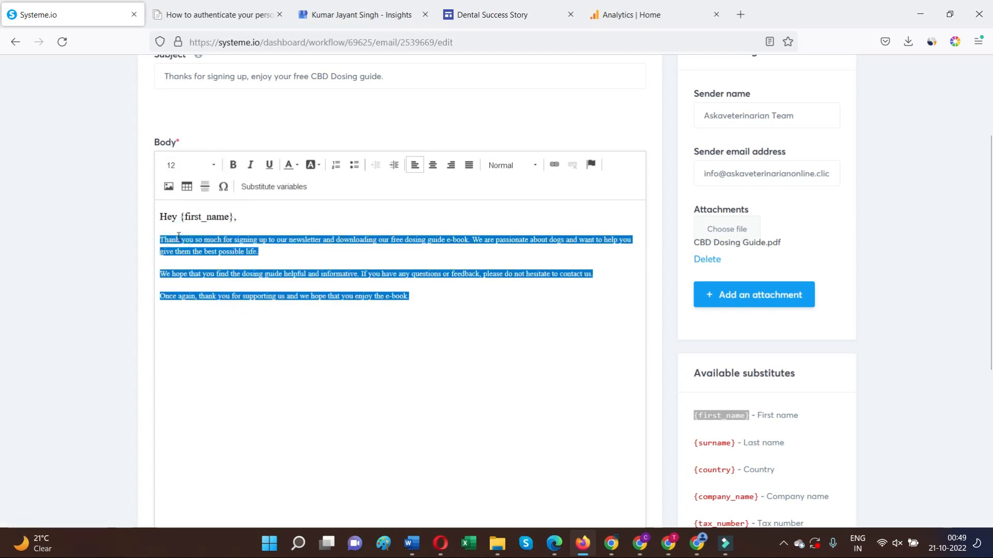
pyautogui.click(214, 165)
pyautogui.click(193, 268)
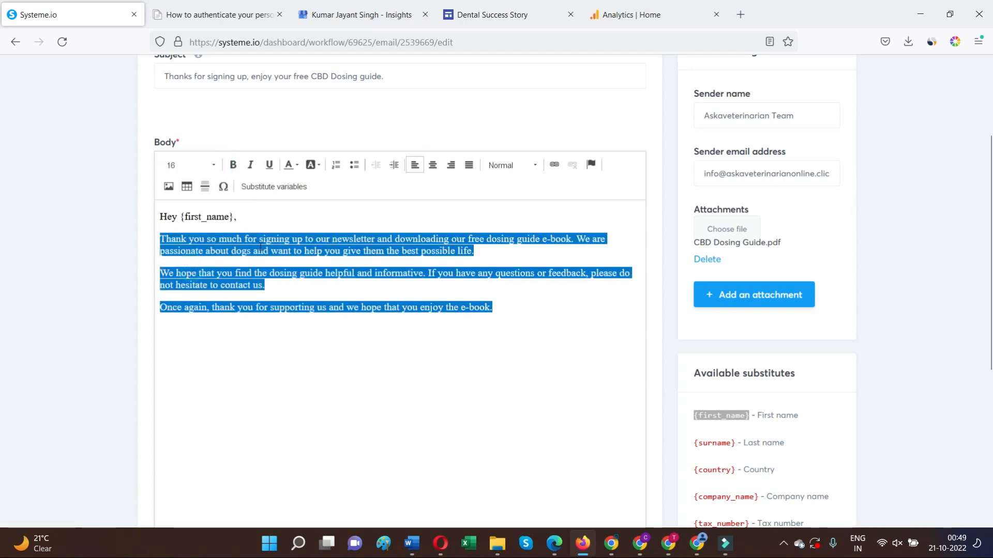
pyautogui.click(258, 218)
pyautogui.press('Return')
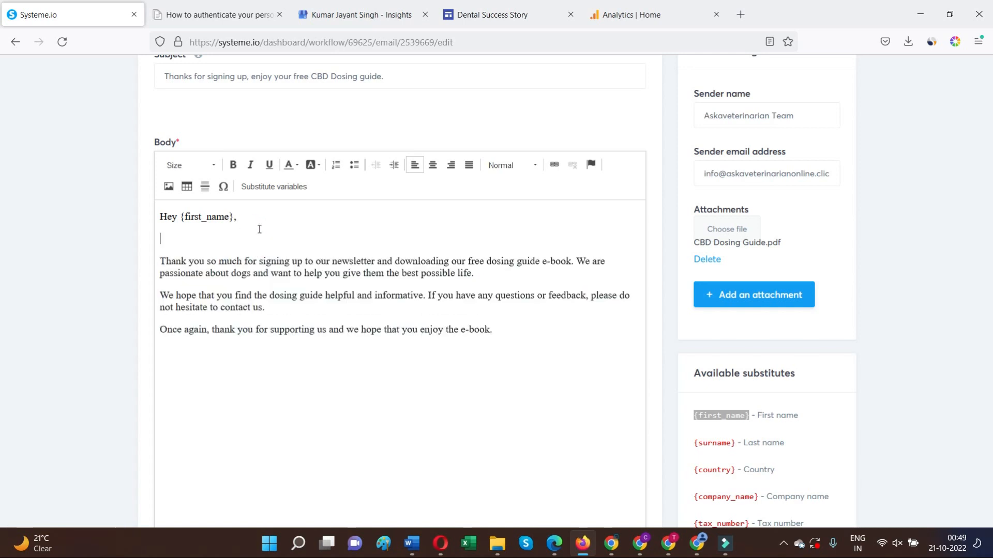
pyautogui.press('BackSpace')
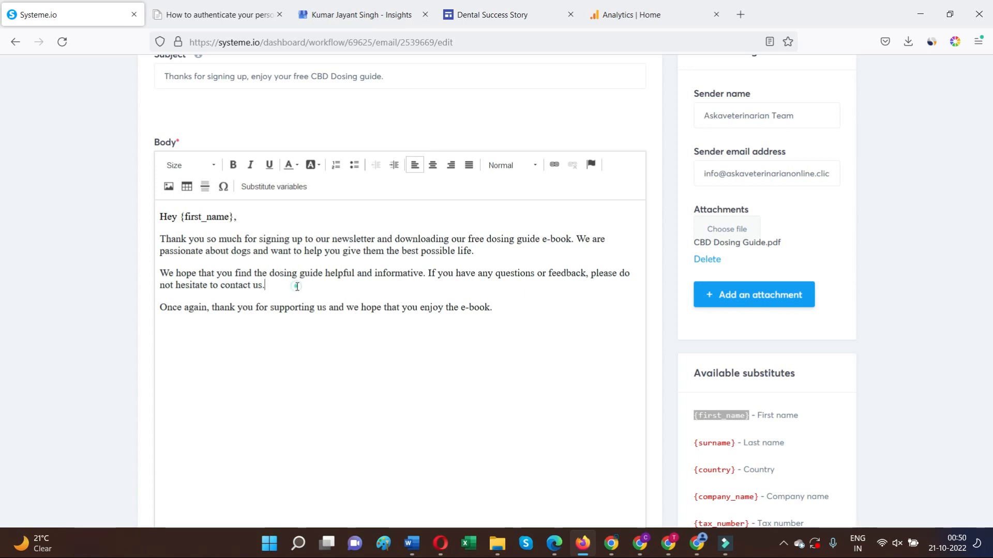
# Add the sentence "Please do find attachment below." after "please do not hesitate to contact us." in the second paragraph.
pyautogui.write('FA')
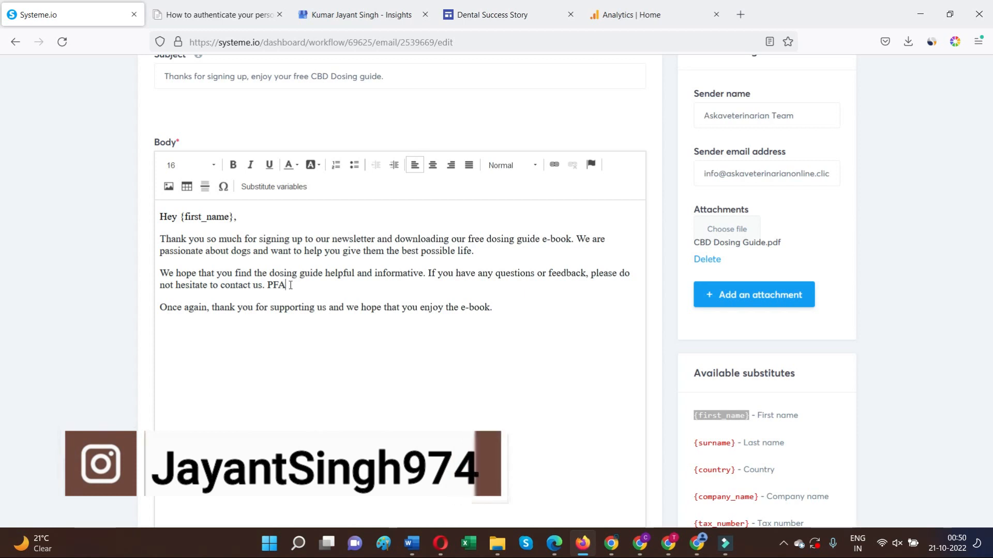
pyautogui.press('BackSpace')
pyautogui.press('BackSpace')
pyautogui.write('lea')
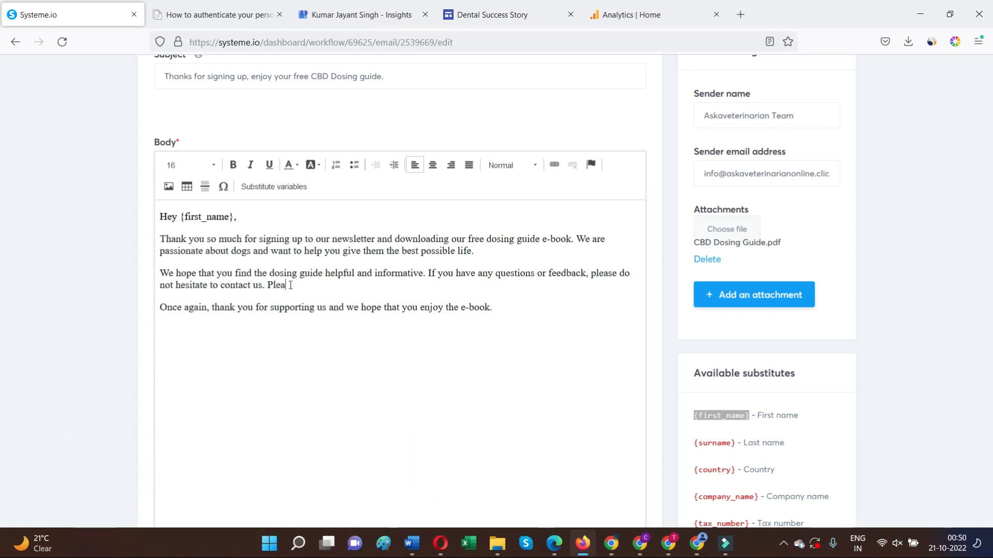
pyautogui.write('se Do fin')
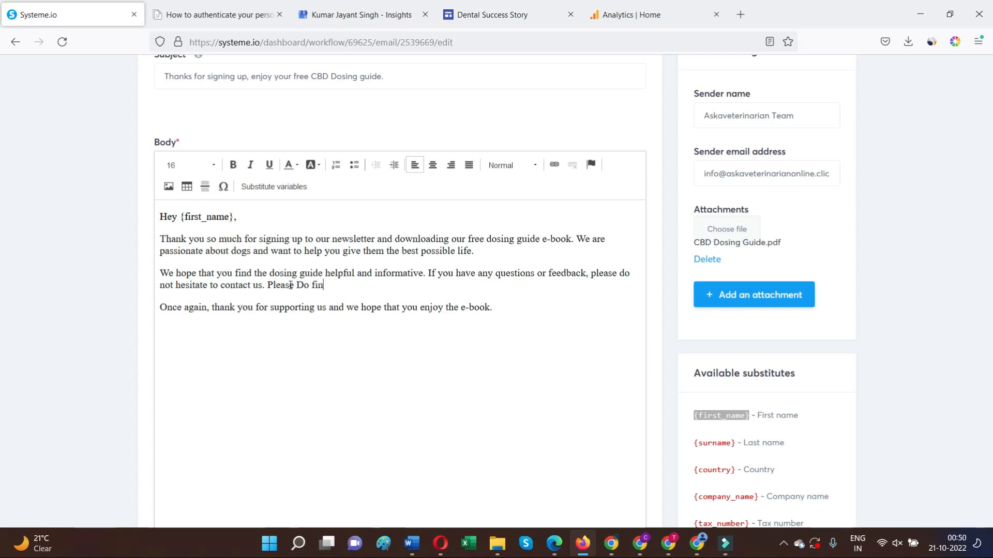
pyautogui.press('BackSpace')
pyautogui.write('do ')
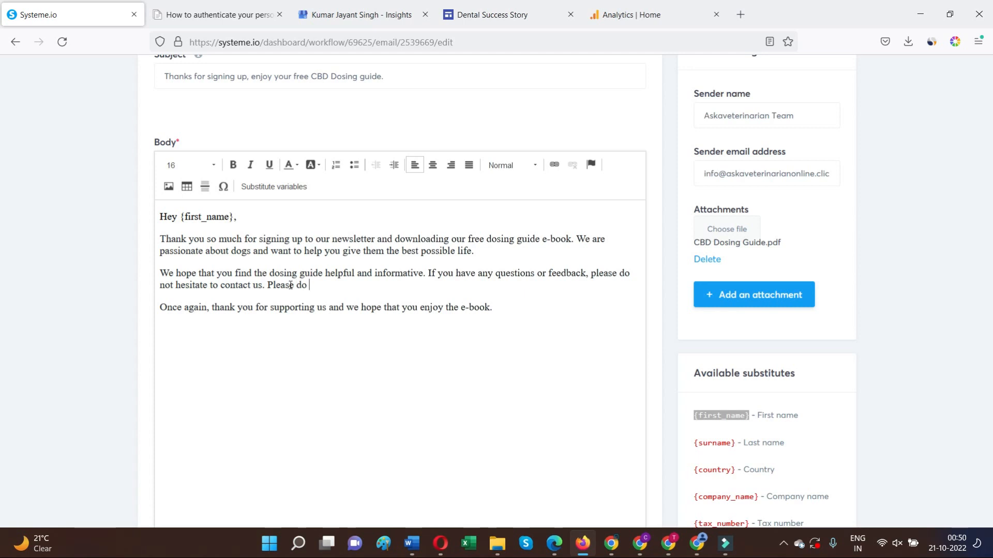
pyautogui.write('find attachment below.')
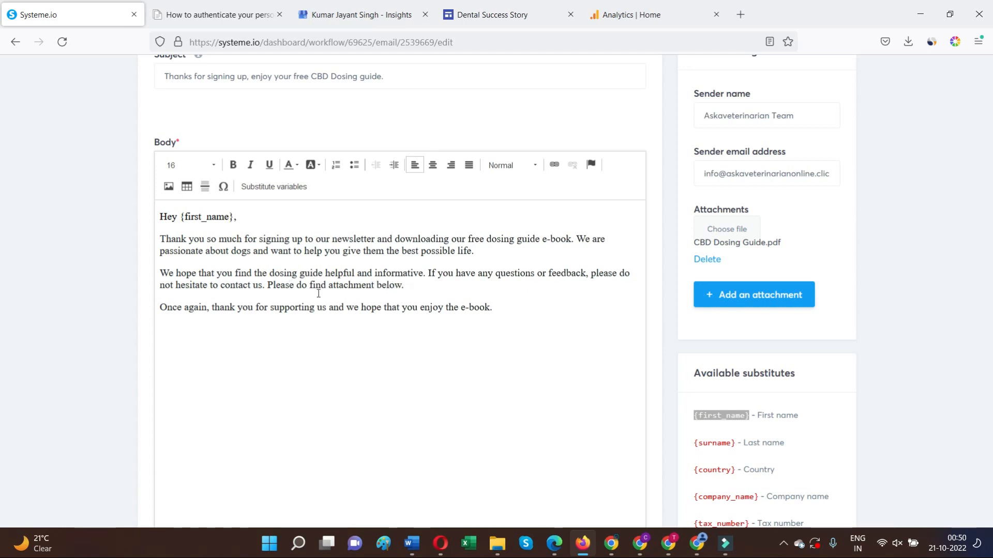
# Add two new empty lines below the last paragraph of the email body.
pyautogui.scroll(-2, 522, 255)
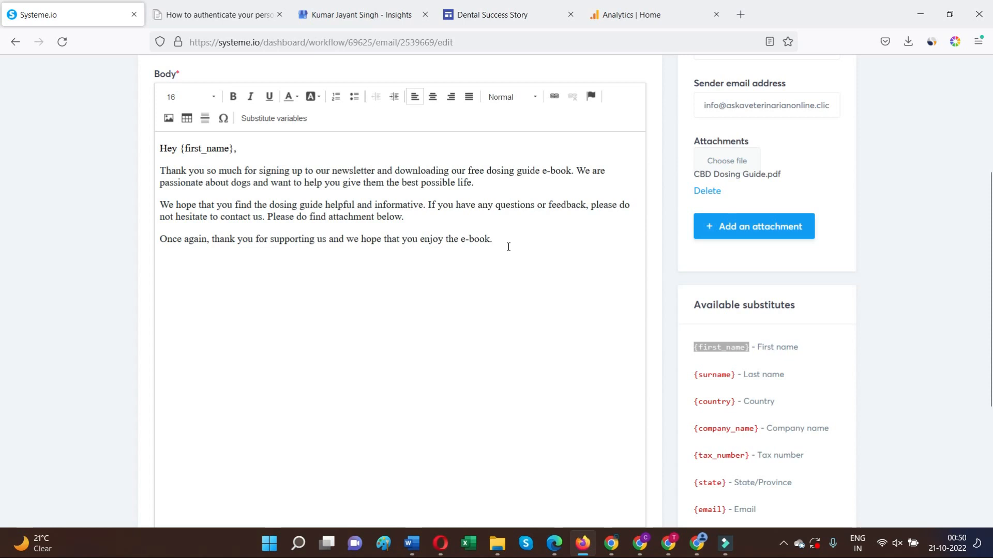
pyautogui.press('Return')
pyautogui.press('Return')
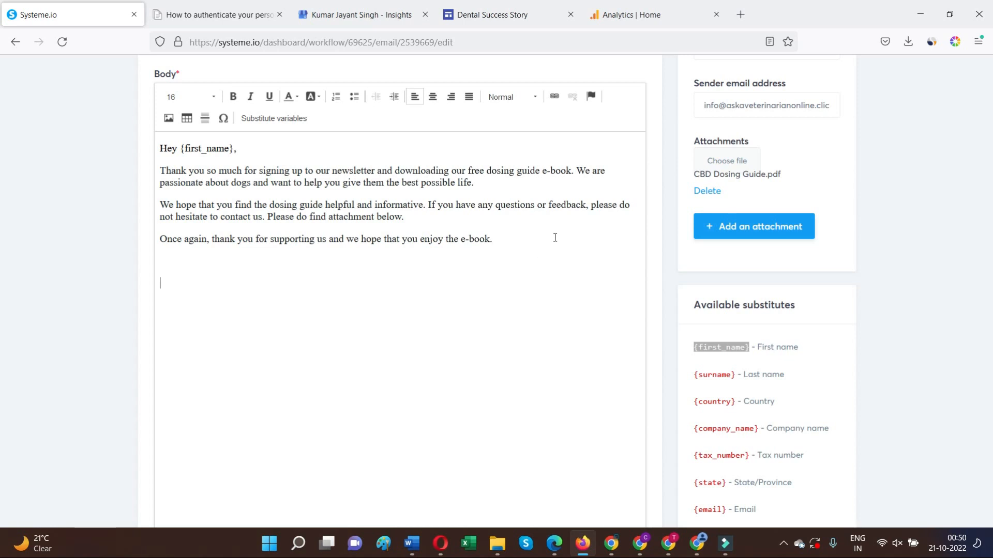
# Copy the sender name "Askaveterinarian Team" from the email settings and return to the end of the email body.
pyautogui.scroll(4, 554, 238)
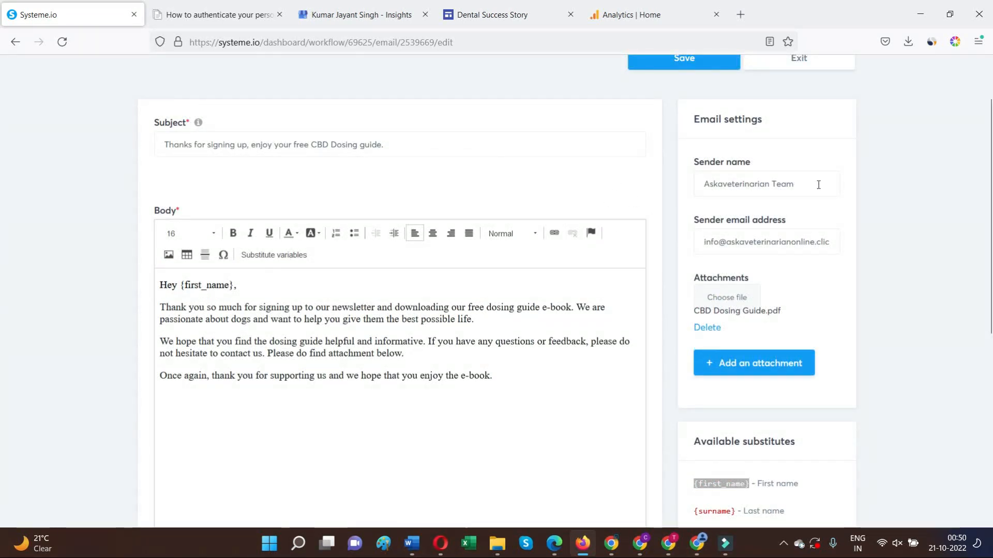
pyautogui.moveTo(803, 185); pyautogui.dragTo(703, 185)
pyautogui.rightClick(717, 185)
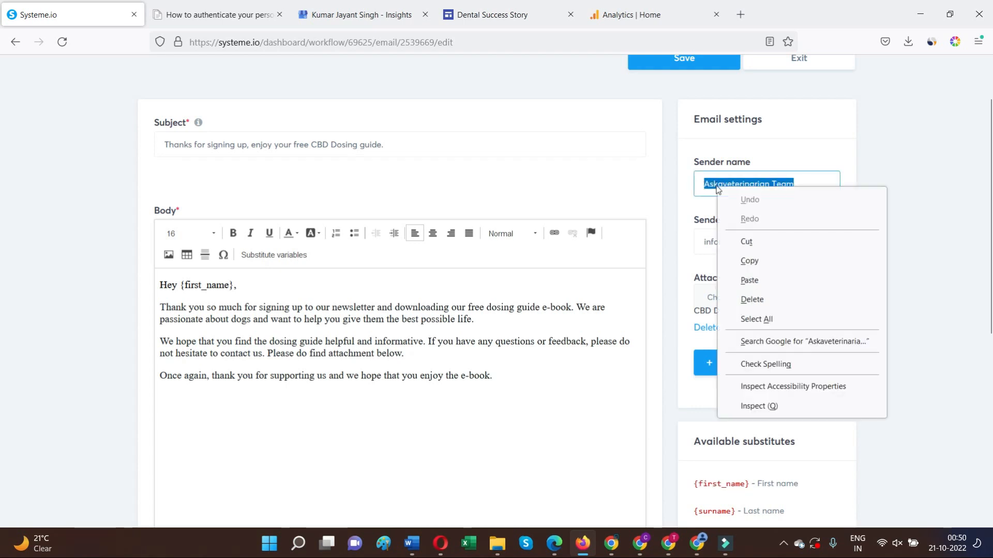
pyautogui.click(740, 257)
pyautogui.click(514, 379)
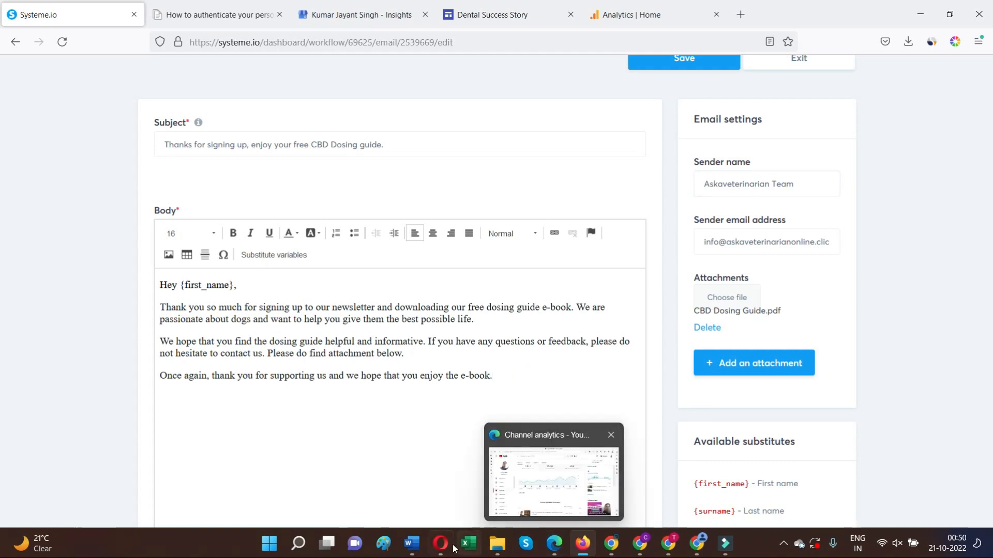
# Switch to the Word email swipes document and copy the closing line "Thank you again for being part of our community.".
pyautogui.click(492, 468)
pyautogui.scroll(-3, 504, 400)
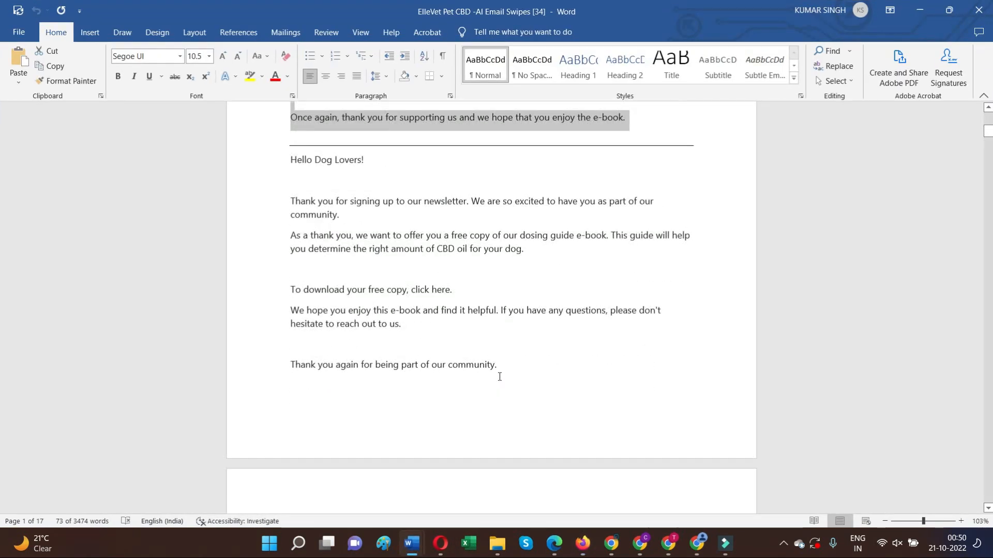
pyautogui.moveTo(501, 368); pyautogui.dragTo(289, 367)
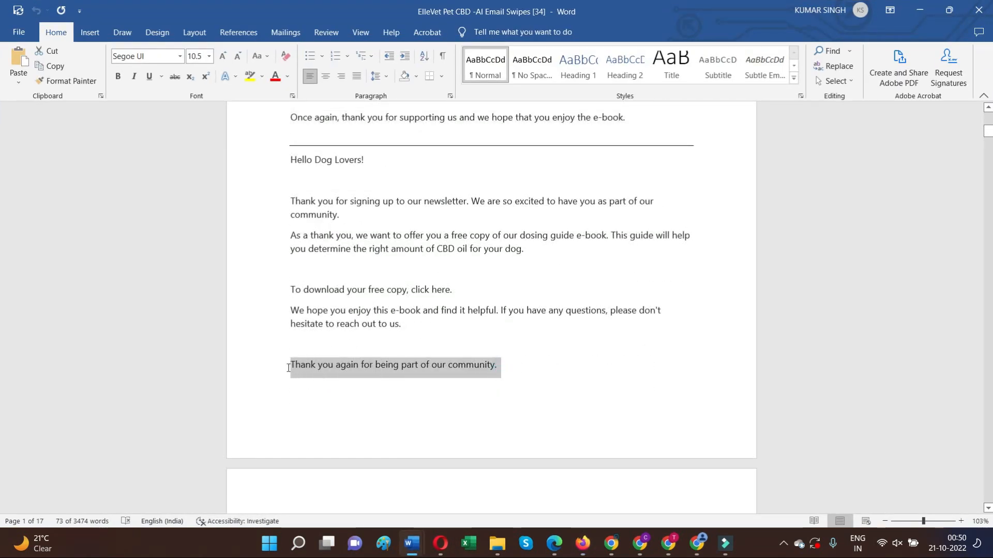
pyautogui.rightClick(322, 368)
pyautogui.click(364, 180)
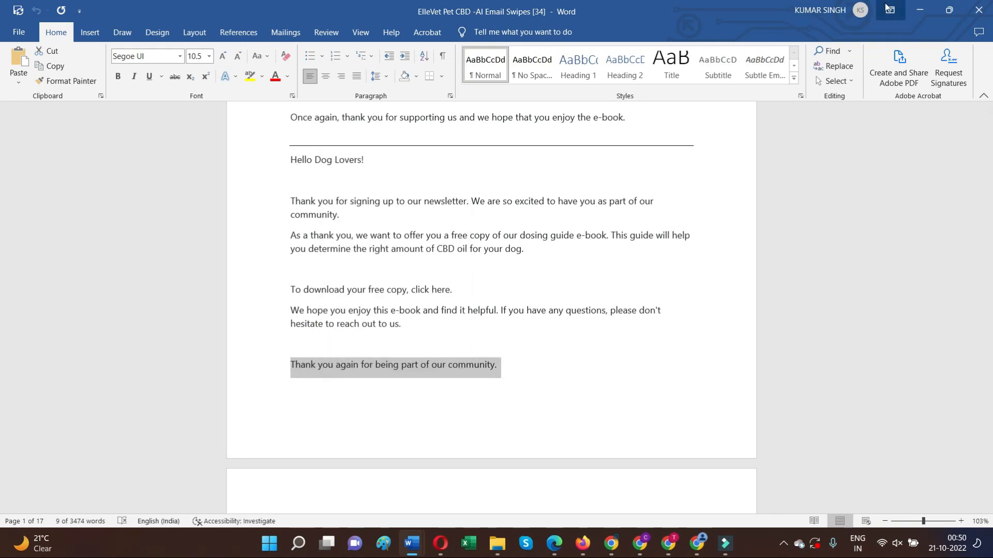
# Switch back to Systeme.io, paste "Thank you again for being part of our community." into the email body and add "Askaveterinarian Team" below it.
pyautogui.click(919, 9)
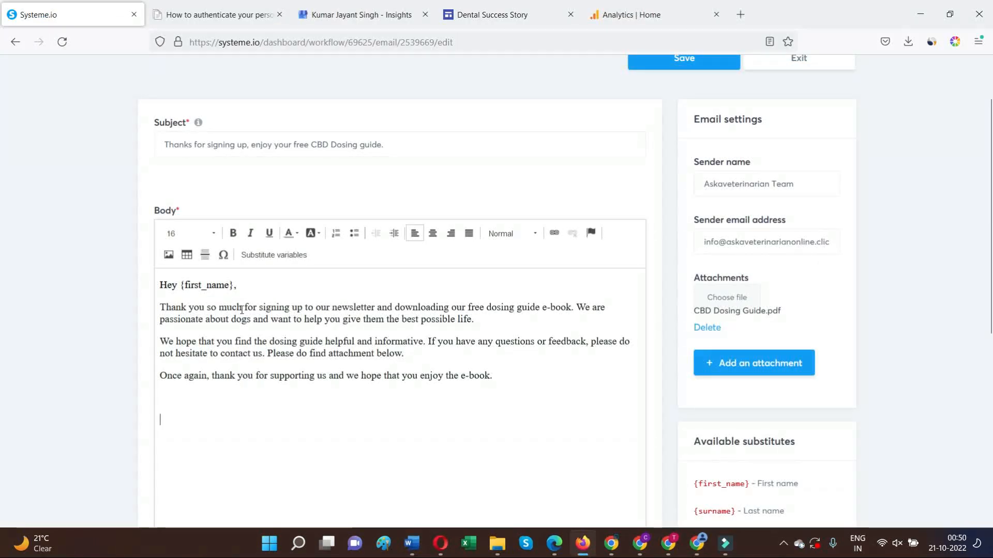
pyautogui.hotkey('ctrl', 'v')
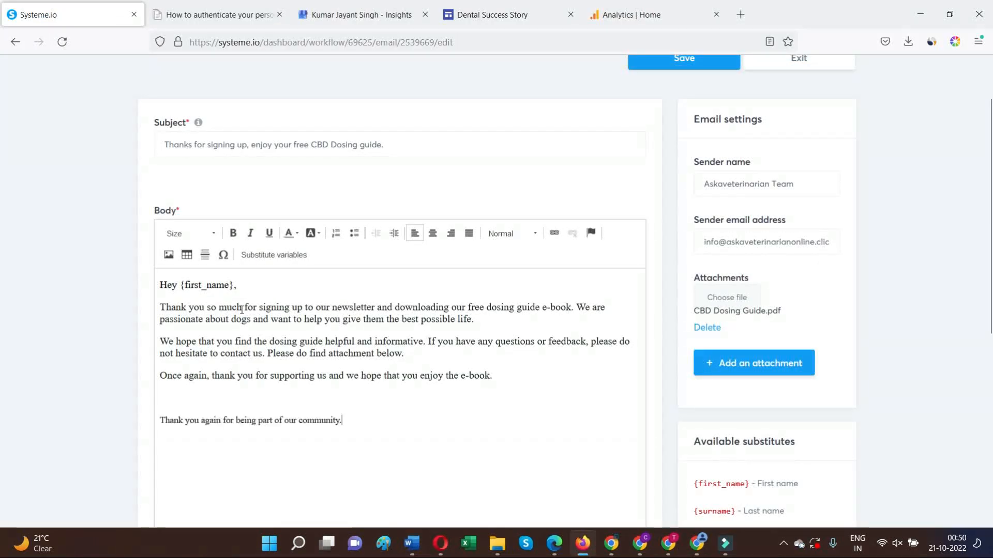
pyautogui.tripleClick(794, 184)
pyautogui.rightClick(774, 184)
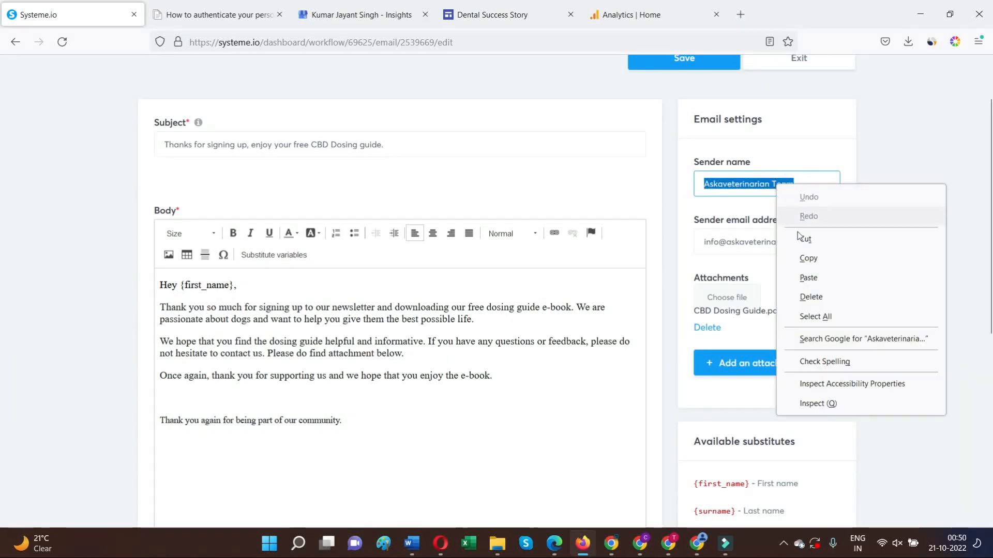
pyautogui.click(806, 254)
pyautogui.click(362, 427)
pyautogui.press('Return')
pyautogui.press('Return')
pyautogui.hotkey('ctrl', 'v')
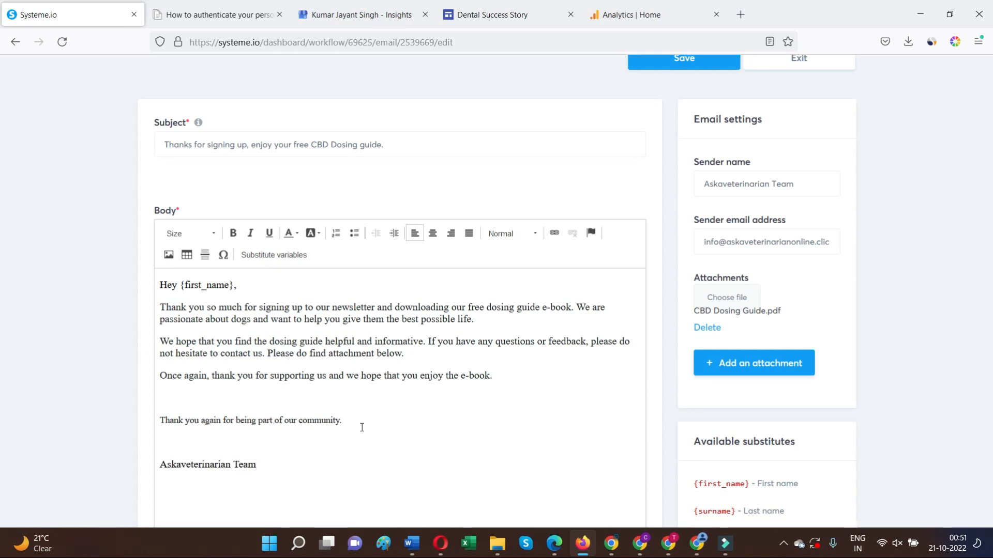
# Remove the blank line above the "Askaveterinarian Team" signature and make the signature bold.
pyautogui.click(351, 423)
pyautogui.press('Delete')
pyautogui.moveTo(259, 444); pyautogui.dragTo(159, 445)
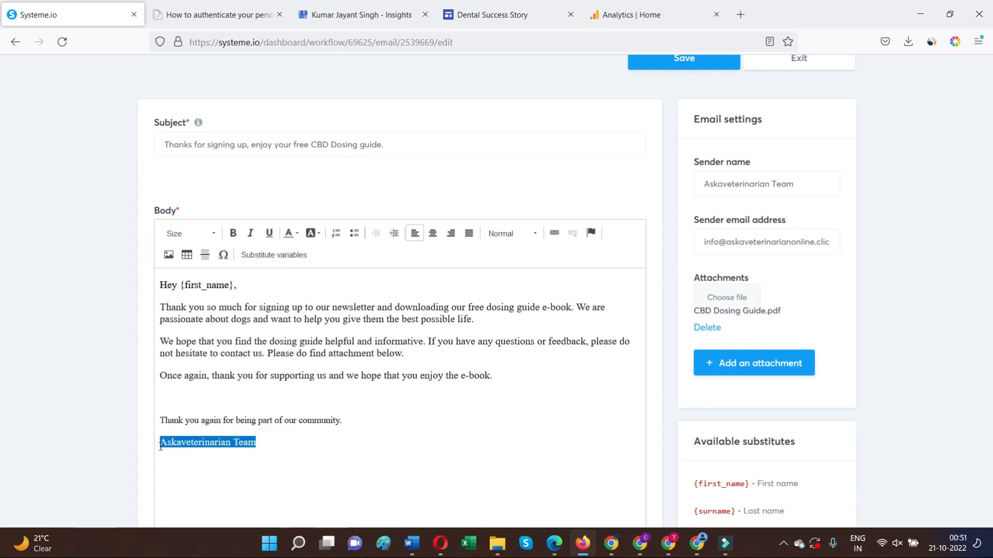
pyautogui.click(233, 232)
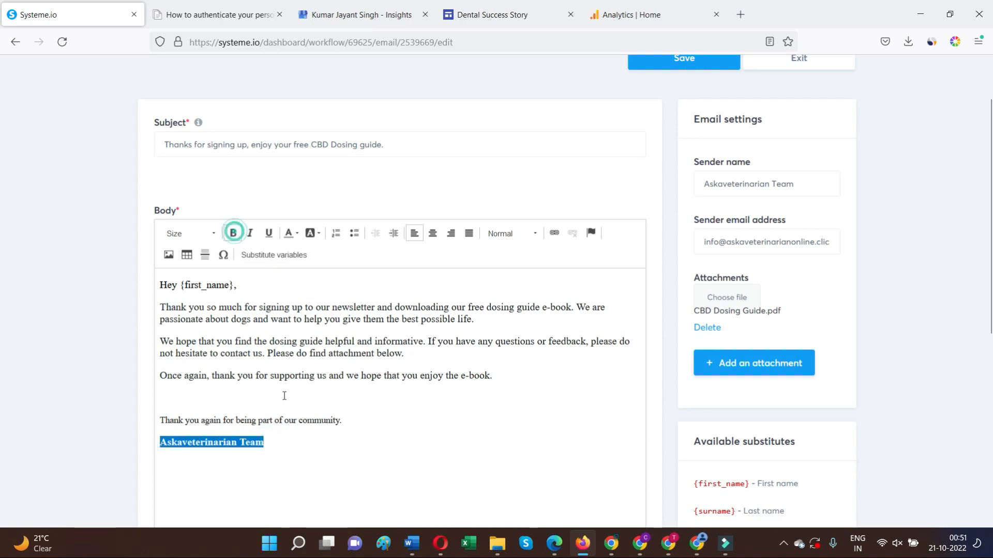
pyautogui.click(406, 450)
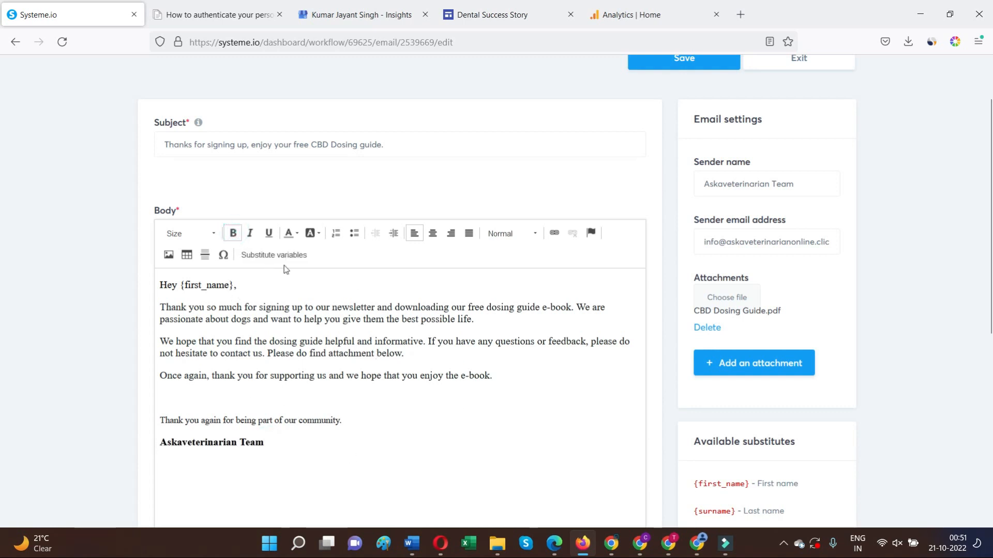
# Review the finished welcome email and save it, returning to the workflow builder.
pyautogui.scroll(-4, 421, 312)
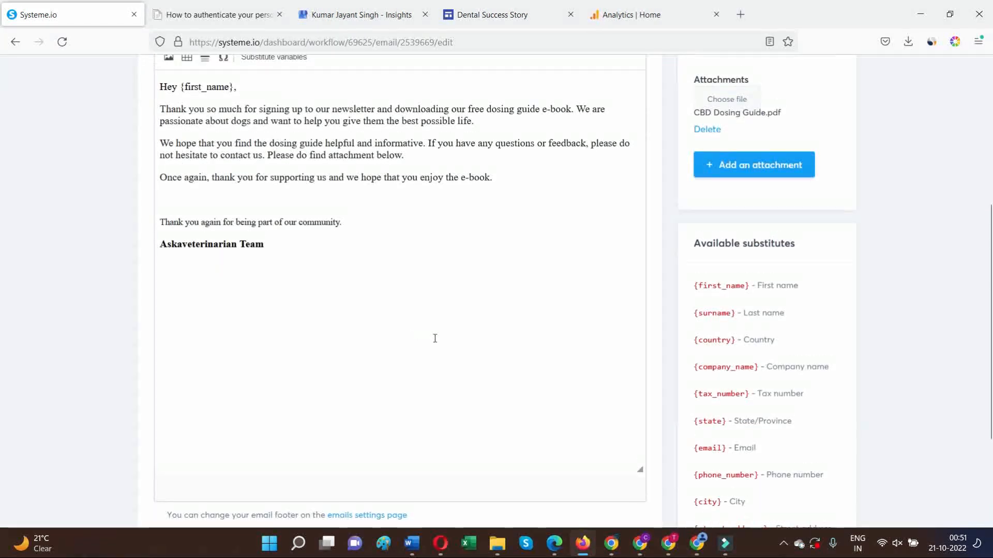
pyautogui.scroll(3, 434, 339)
pyautogui.scroll(3, 435, 341)
pyautogui.click(684, 126)
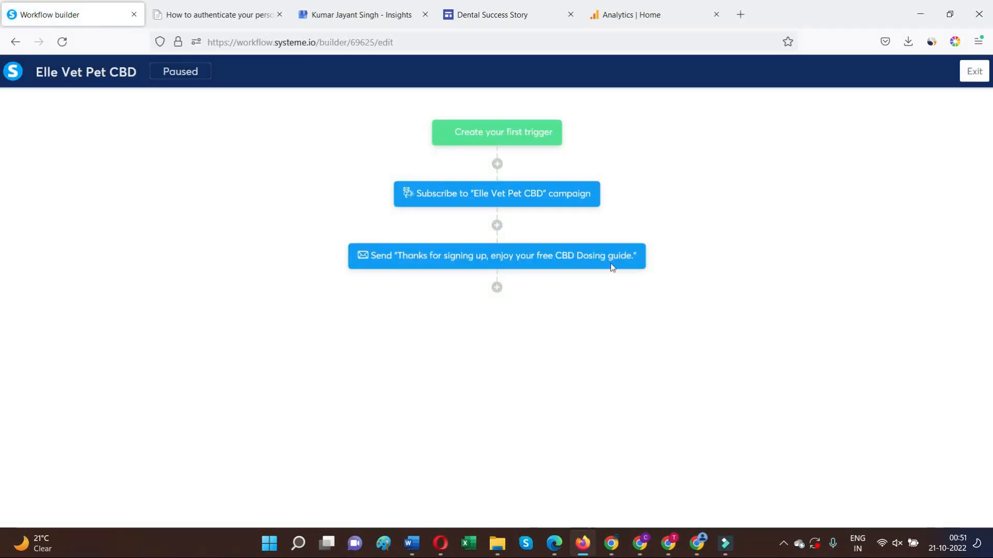
# Add a delay of 1 day after the welcome email in the workflow.
pyautogui.click(497, 288)
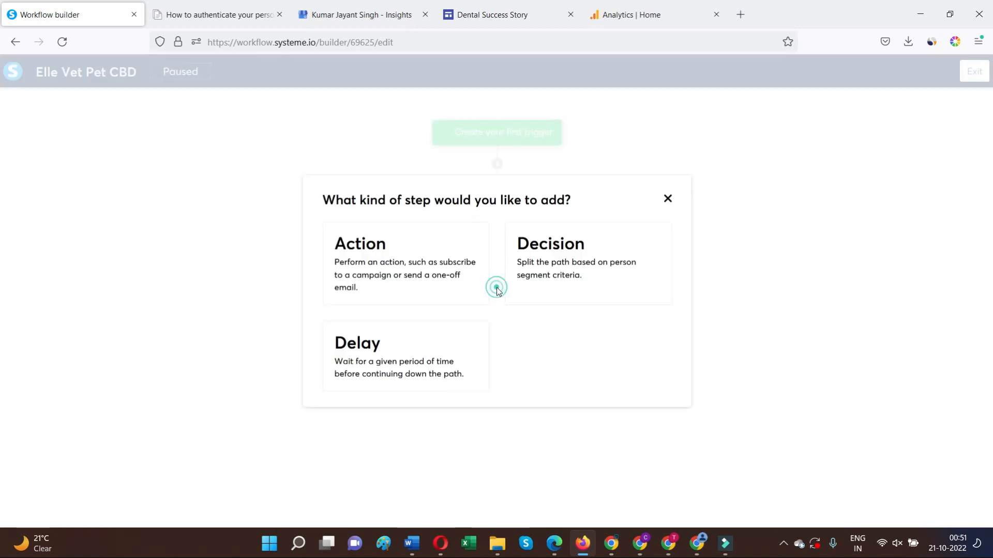
pyautogui.click(390, 360)
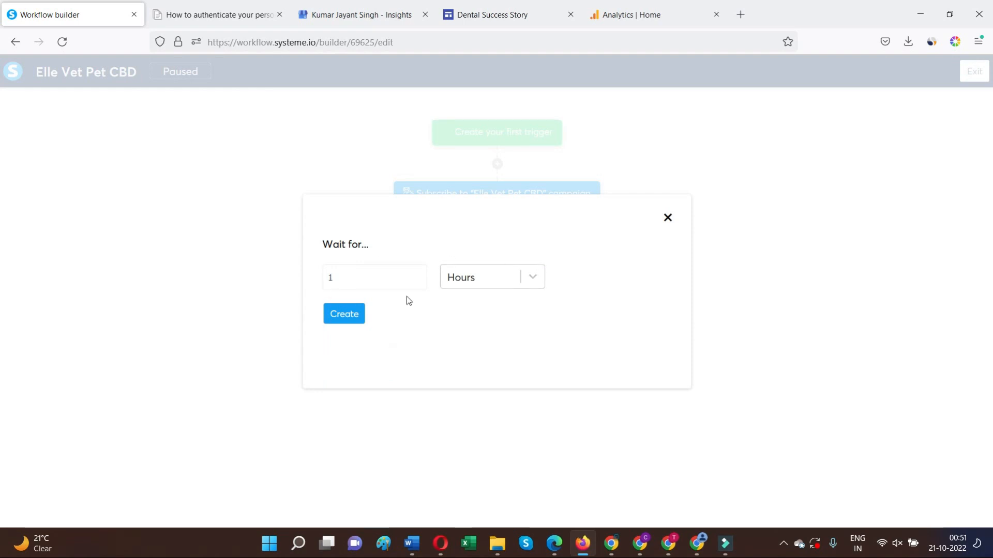
pyautogui.click(537, 281)
pyautogui.click(470, 309)
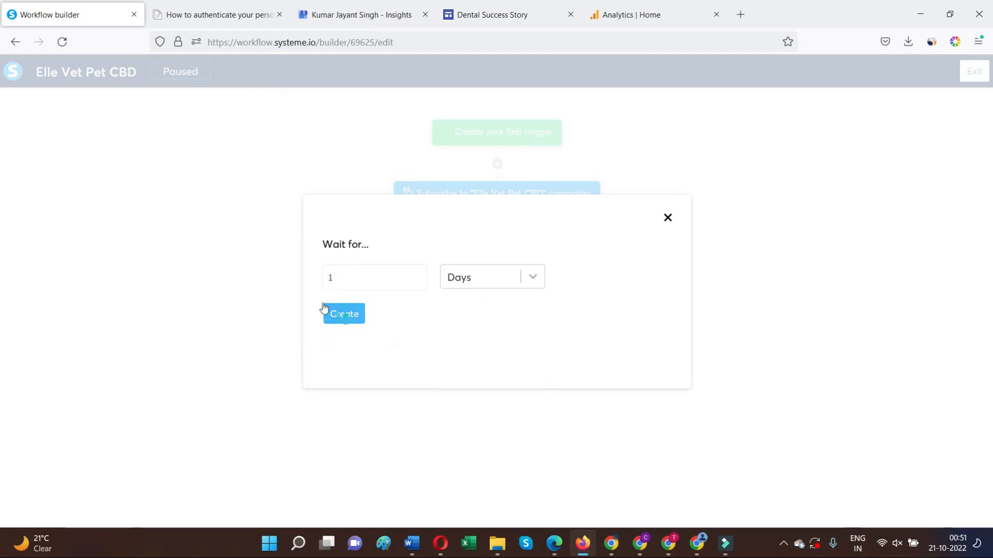
pyautogui.click(324, 308)
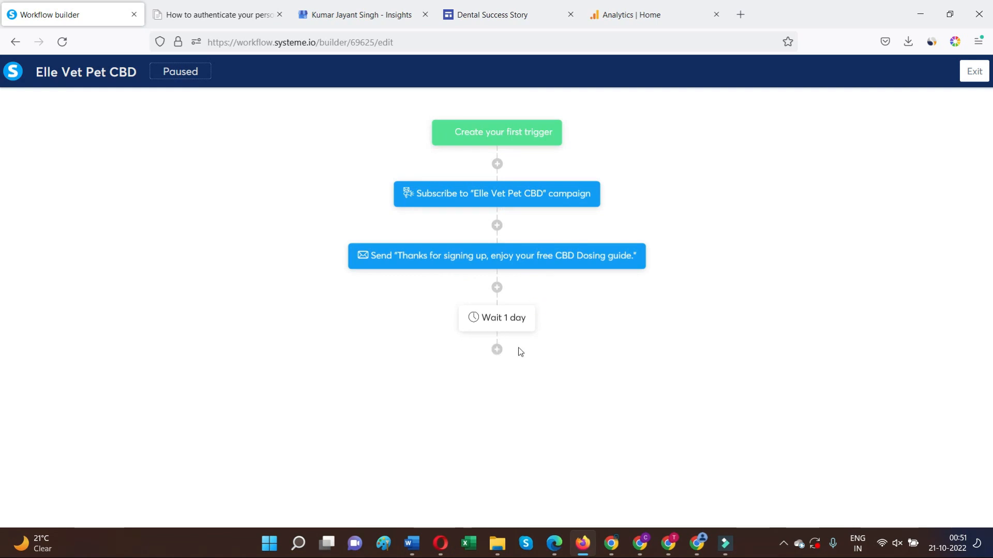
# Start a new action after the 1-day wait and choose "Send an email" as its type.
pyautogui.click(497, 350)
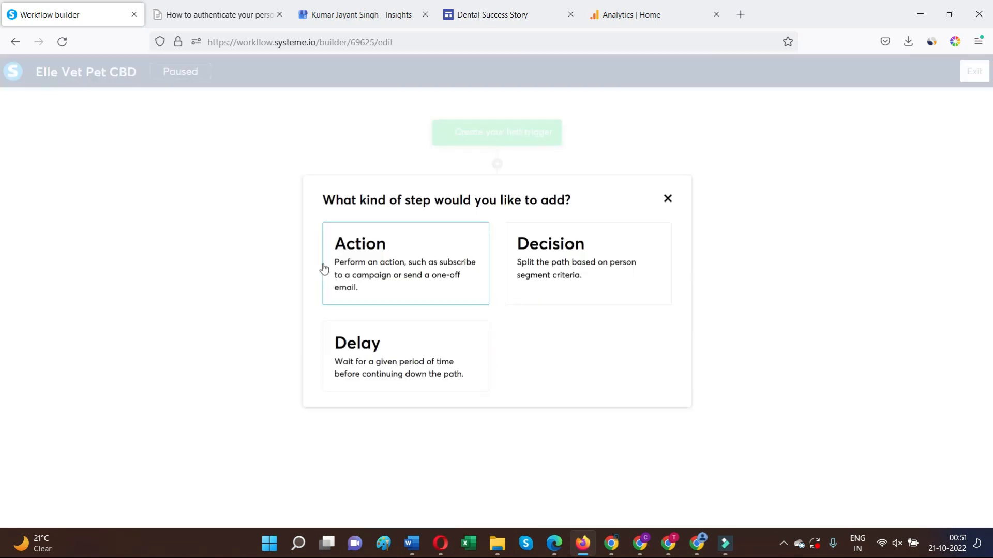
pyautogui.click(667, 199)
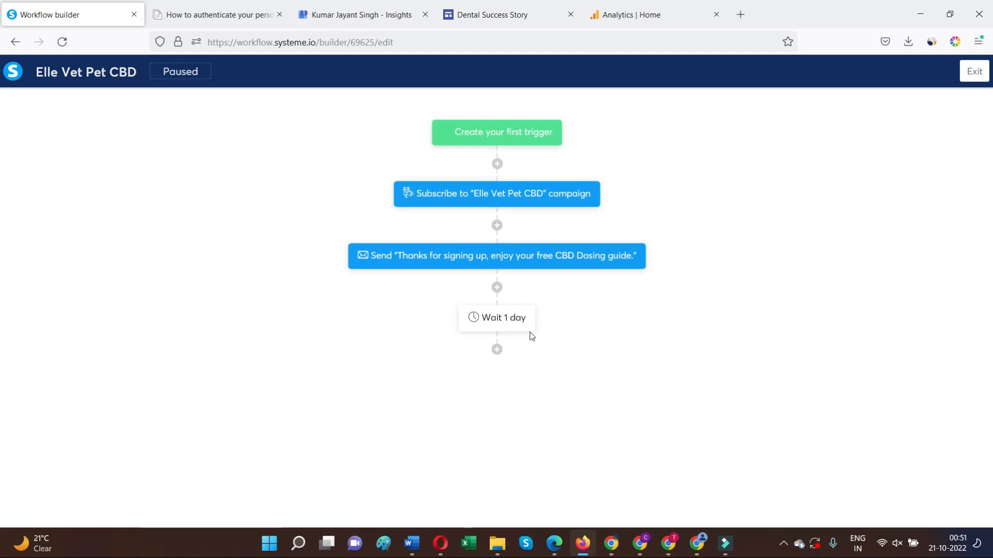
pyautogui.click(496, 350)
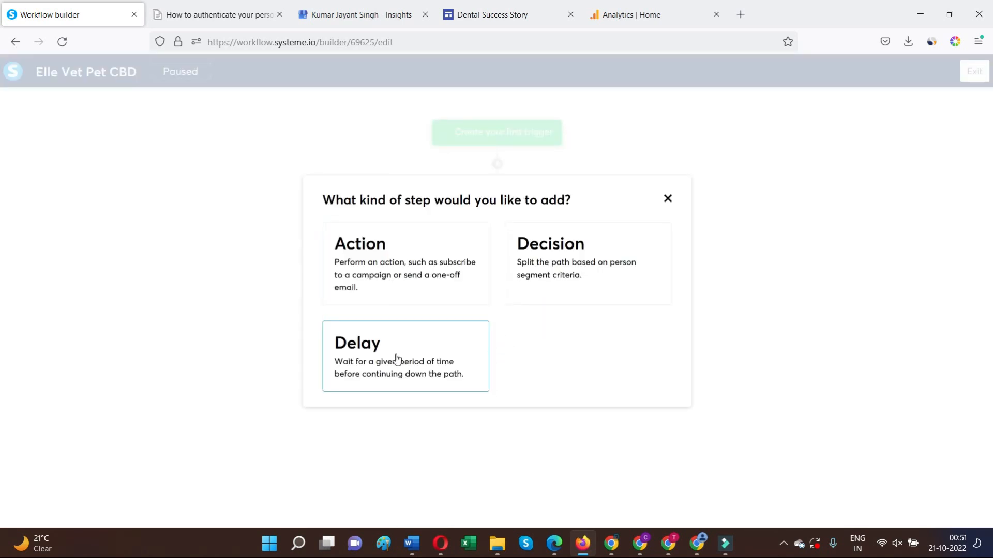
pyautogui.click(399, 279)
pyautogui.click(417, 267)
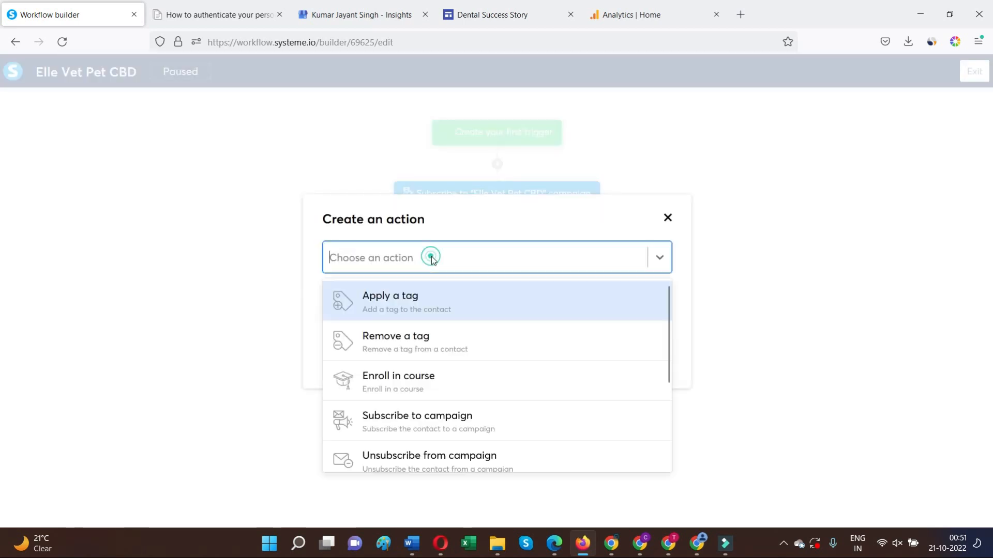
pyautogui.scroll(-2, 488, 369)
pyautogui.click(446, 406)
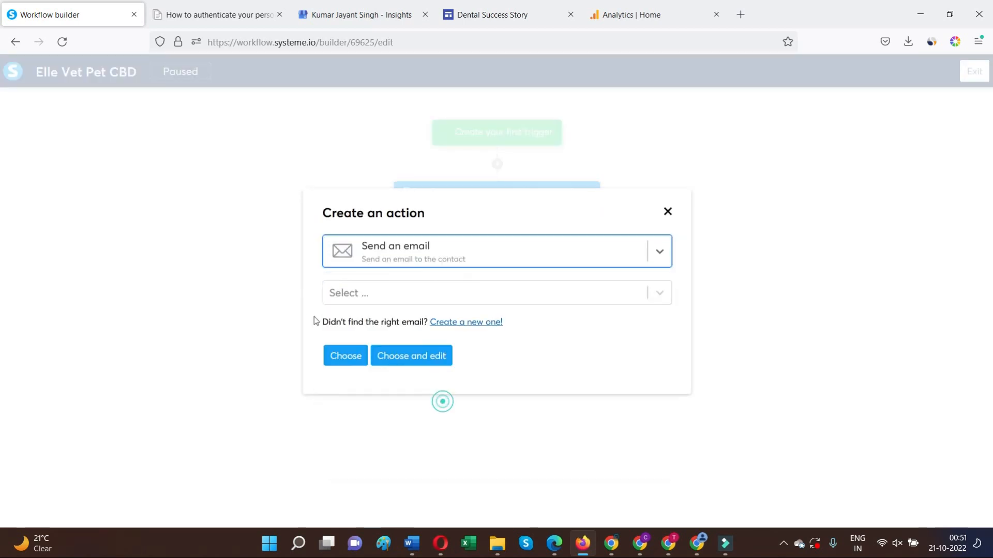
# Check the existing emails offered for the action and start creating a new email instead.
pyautogui.click(539, 293)
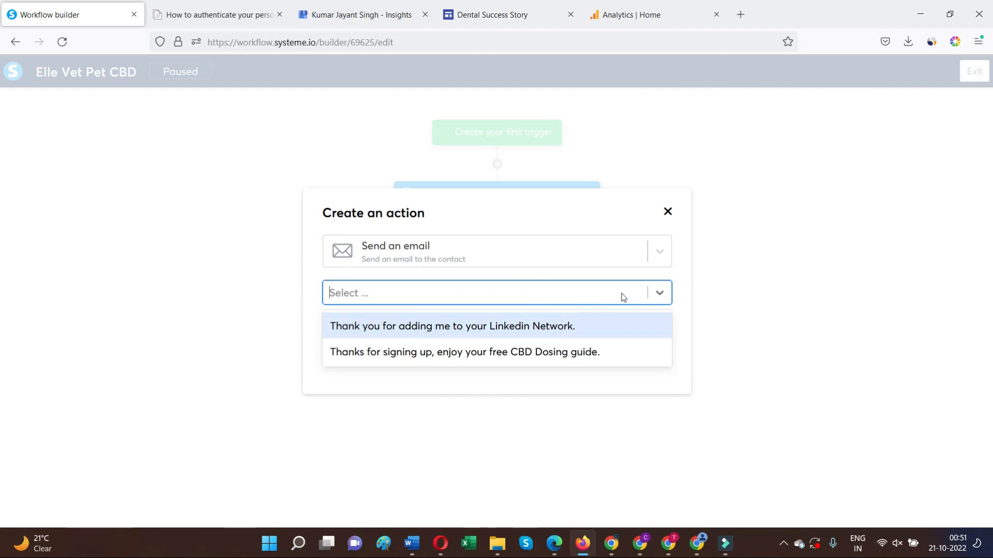
pyautogui.click(556, 272)
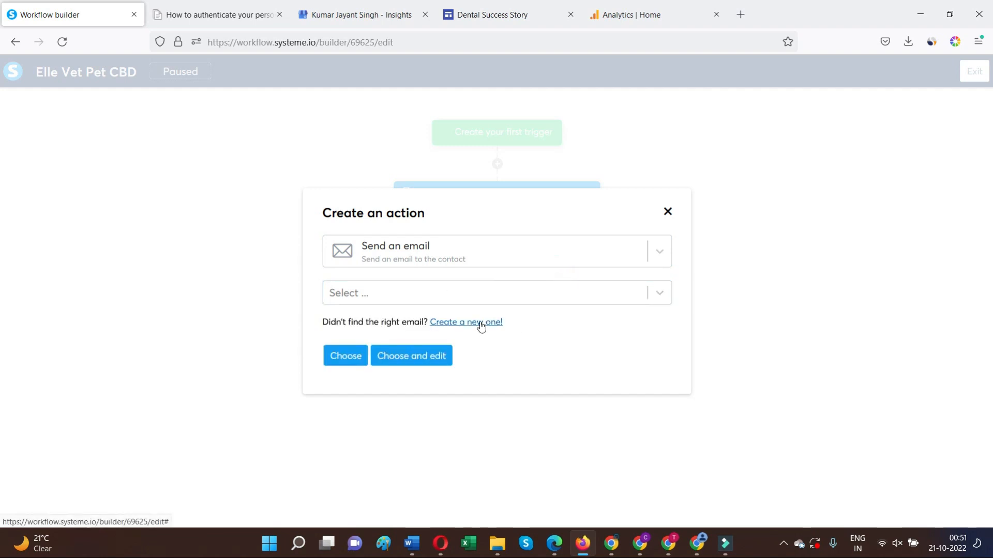
pyautogui.click(410, 293)
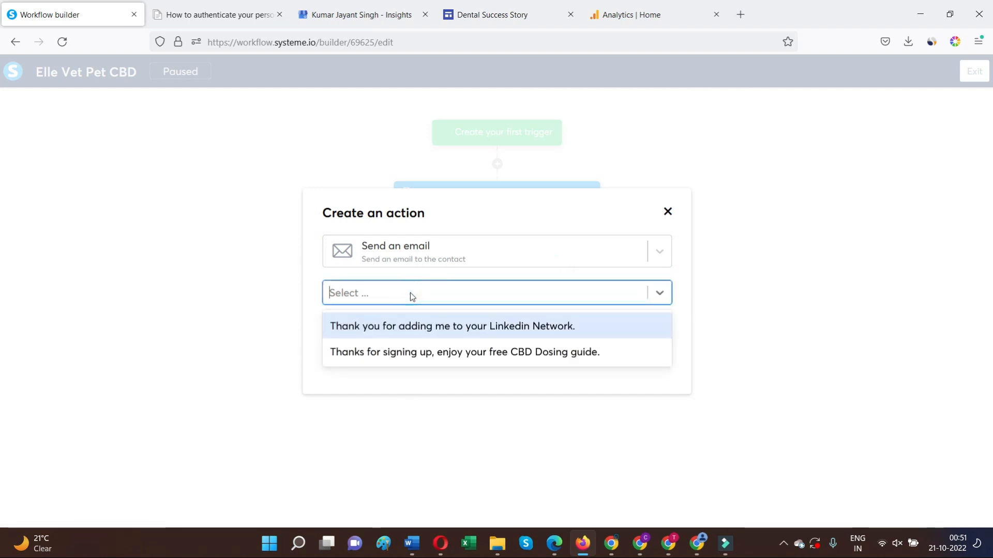
pyautogui.click(535, 274)
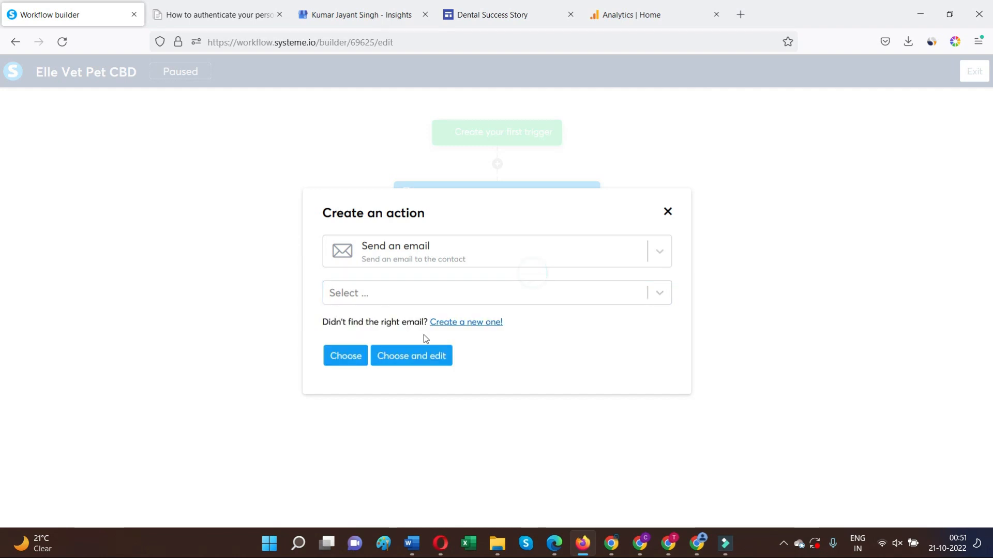
pyautogui.click(468, 323)
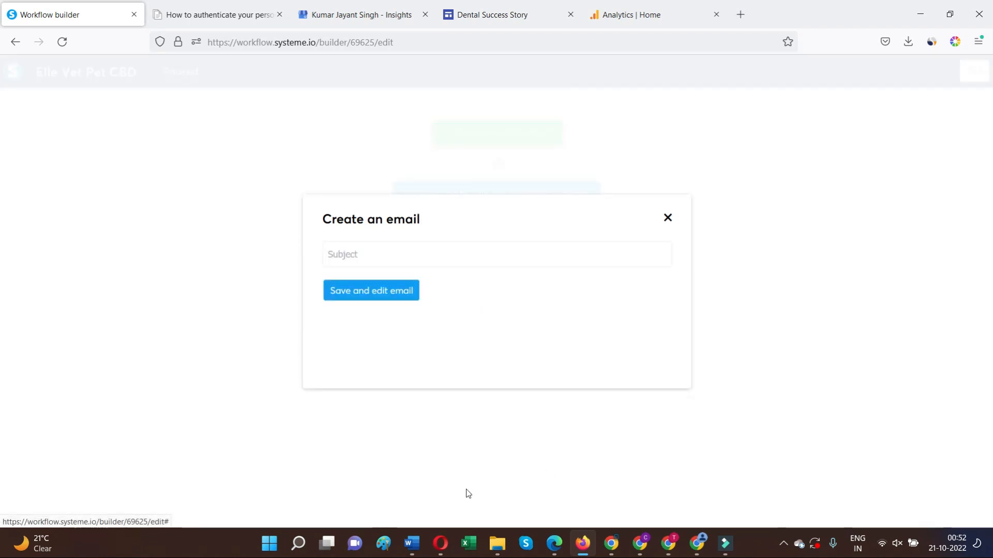
# Switch to the Word email swipes document, find the next email's subject line and copy "Can CBD Help My Pet?" without the number.
pyautogui.moveTo(412, 542)
pyautogui.click(494, 488)
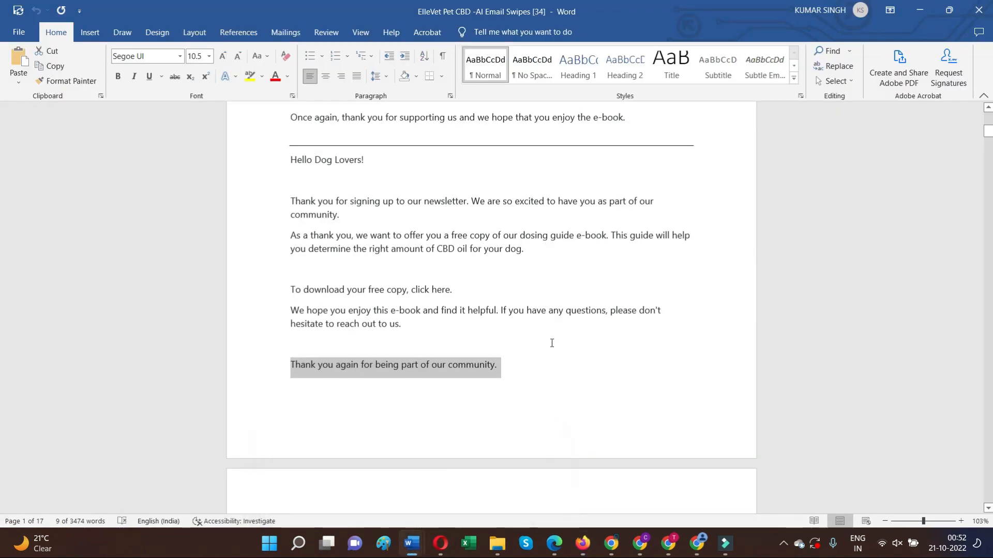
pyautogui.scroll(-5, 541, 364)
pyautogui.scroll(-5, 542, 367)
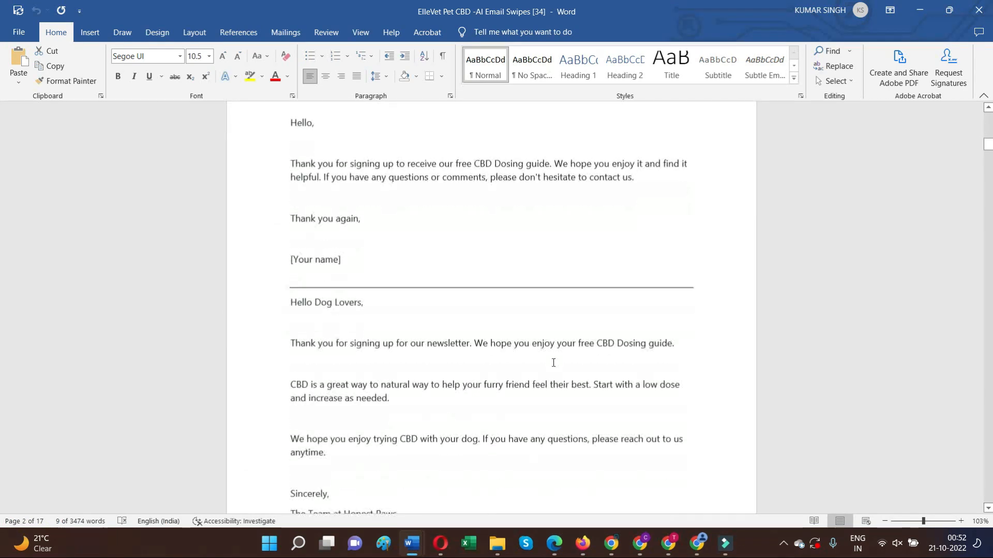
pyautogui.scroll(-12, 490, 331)
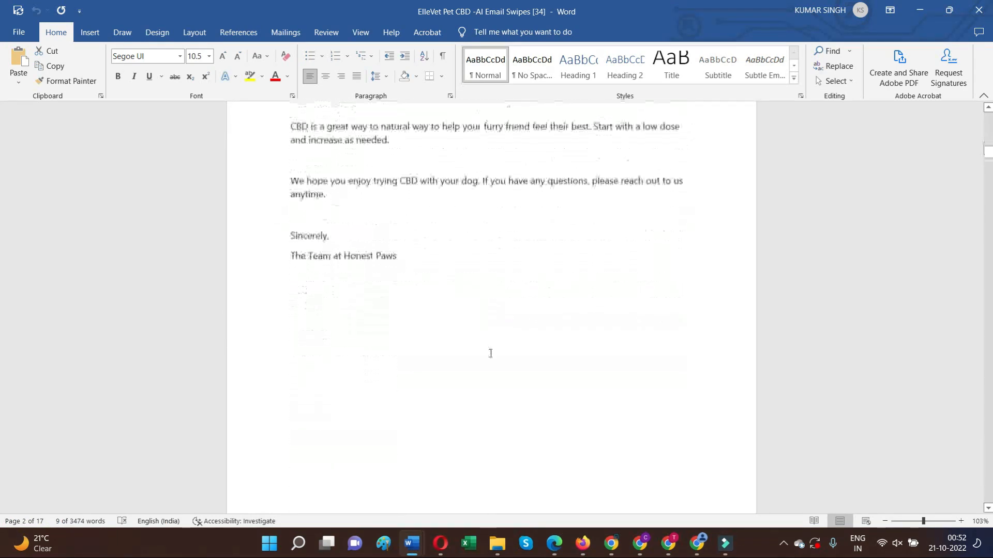
pyautogui.scroll(-6, 488, 362)
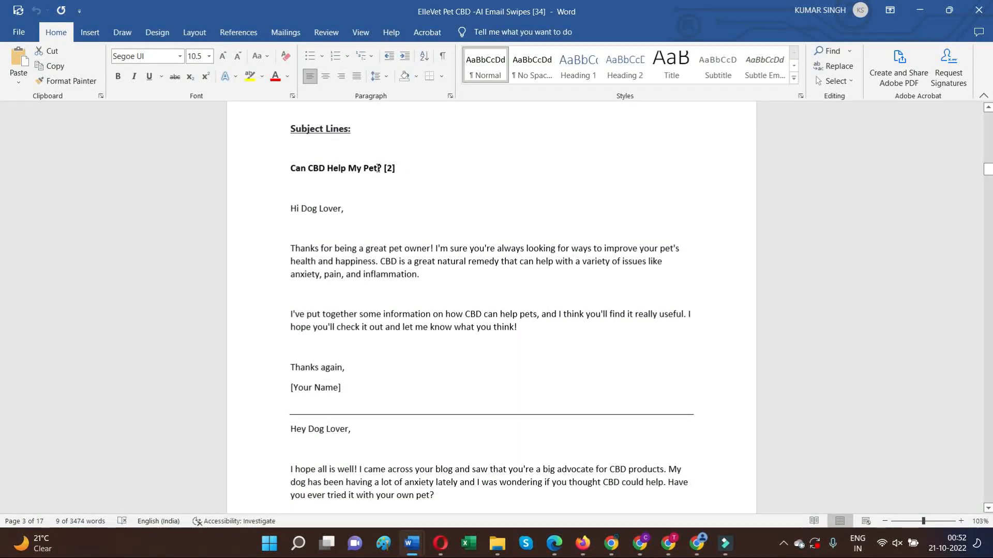
pyautogui.moveTo(378, 168); pyautogui.dragTo(307, 168)
pyautogui.click(376, 189)
pyautogui.moveTo(384, 168); pyautogui.dragTo(298, 169)
pyautogui.rightClick(348, 169)
pyautogui.click(381, 214)
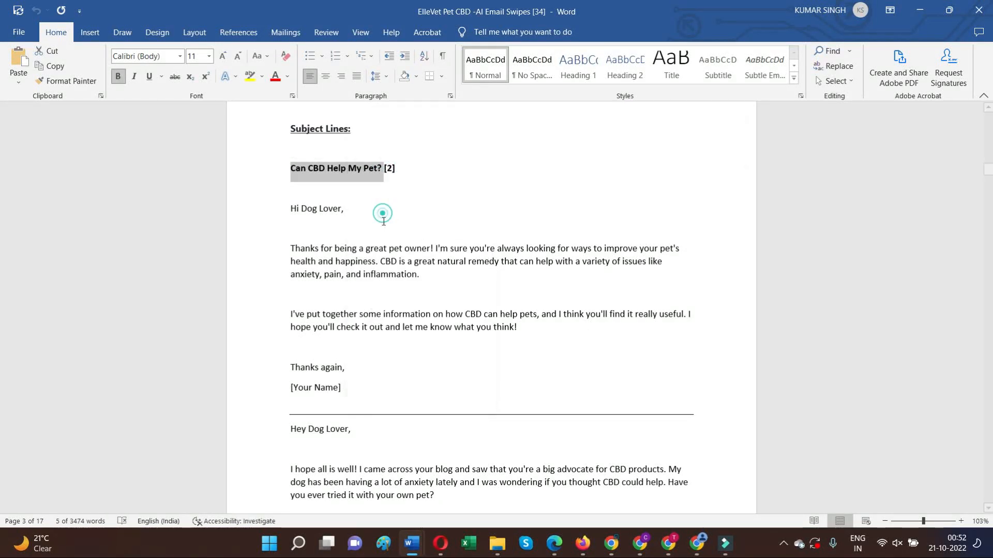
# Switch back to Systeme.io and create the new email with the subject "Can CBD Help My Pet?", opening it for editing.
pyautogui.click(583, 543)
pyautogui.click(370, 251)
pyautogui.hotkey('ctrl', 'v')
pyautogui.click(405, 301)
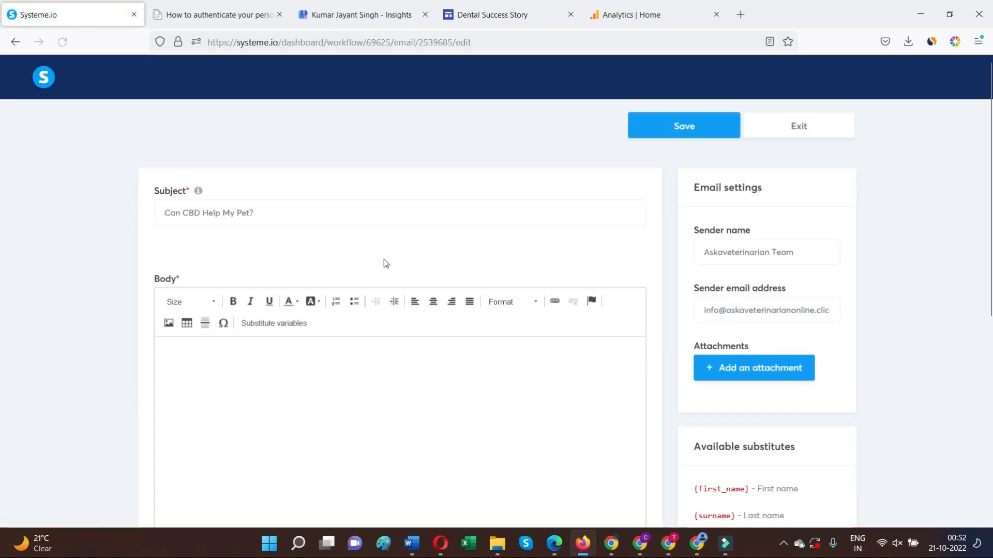
# Write the greeting "Hey {first_name}," in the email body using the first name substitute, and start a new line below it.
pyautogui.scroll(-4, 384, 292)
pyautogui.scroll(3, 381, 294)
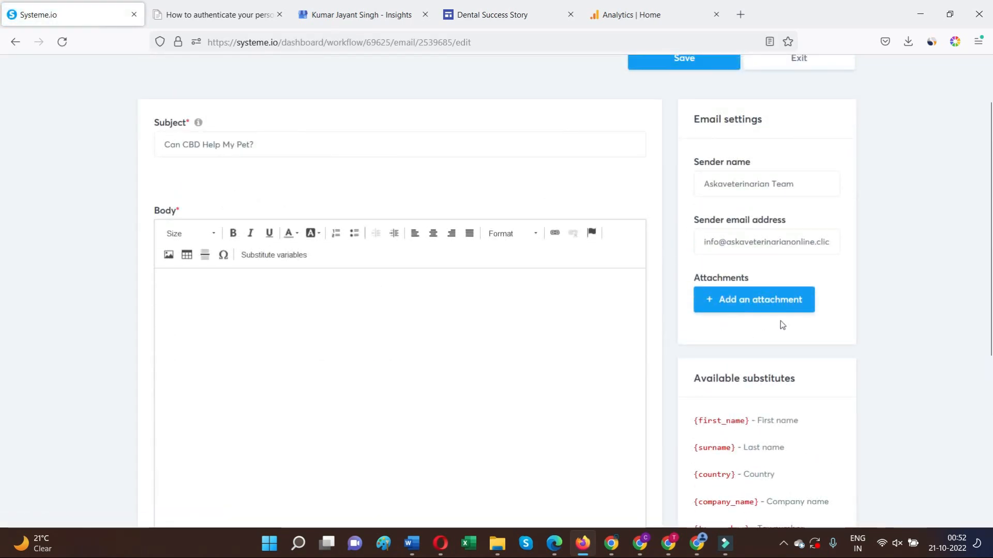
pyautogui.moveTo(751, 420); pyautogui.dragTo(694, 421)
pyautogui.rightClick(707, 420)
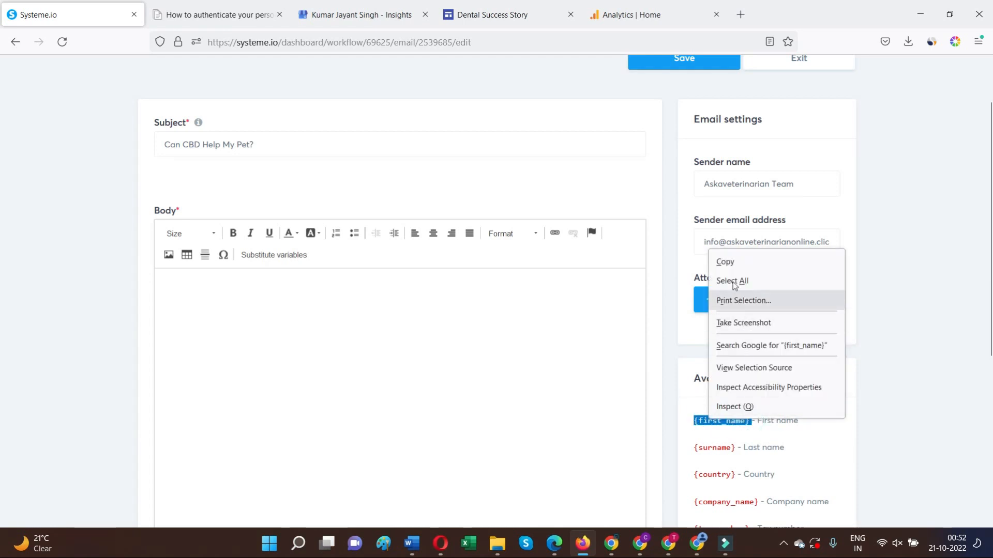
pyautogui.click(732, 270)
pyautogui.click(233, 294)
pyautogui.write('Hey')
pyautogui.hotkey('ctrl', 'v')
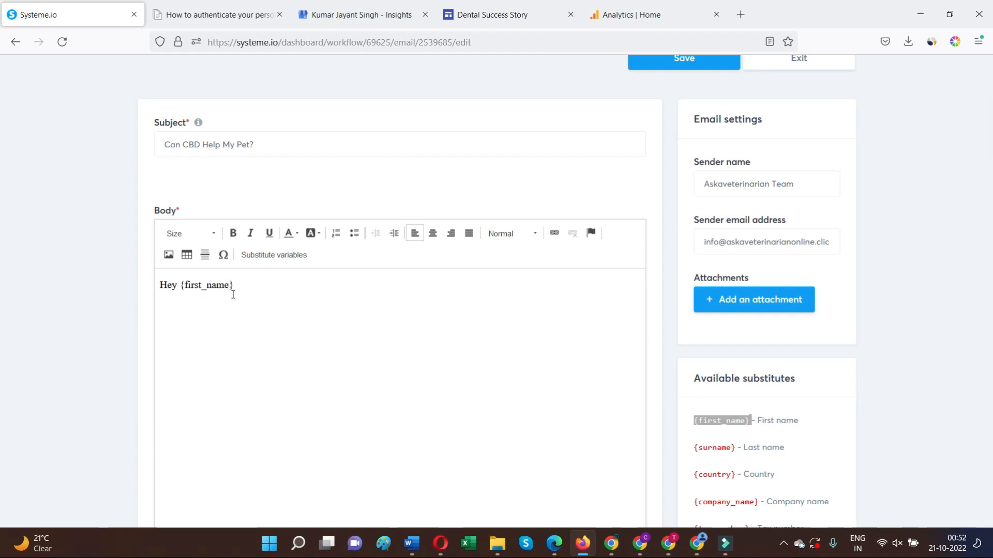
pyautogui.write(',')
pyautogui.press('Return')
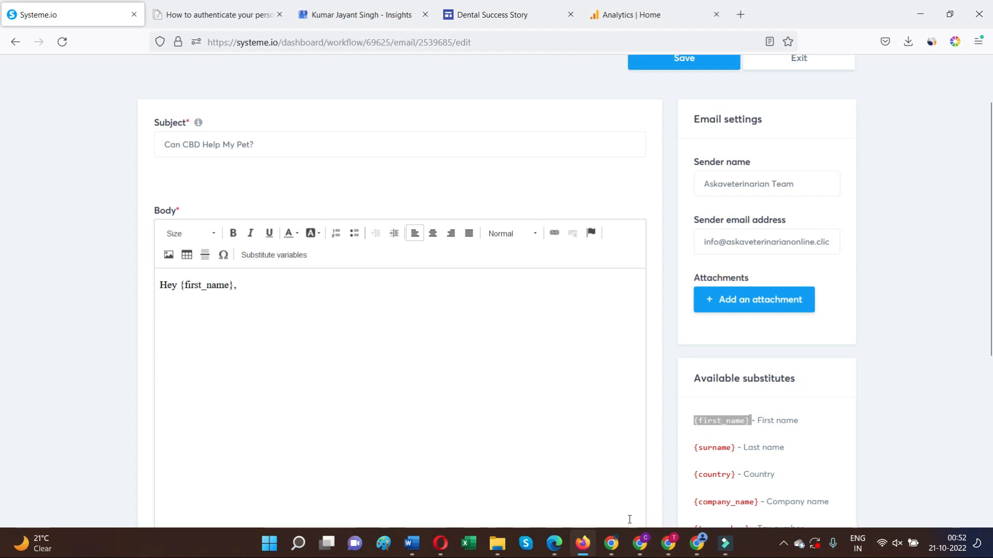
pyautogui.click(611, 548)
pyautogui.click(609, 550)
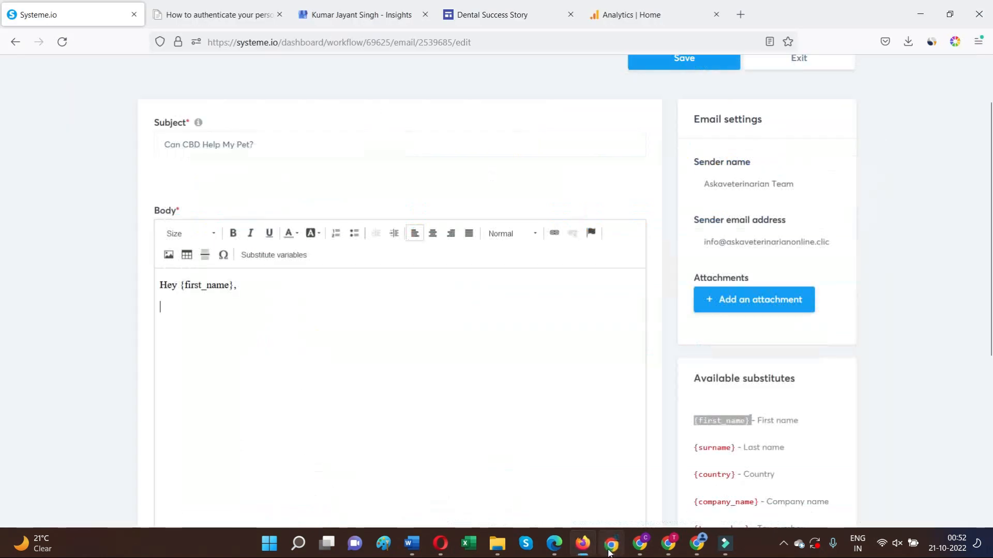
pyautogui.moveTo(439, 548)
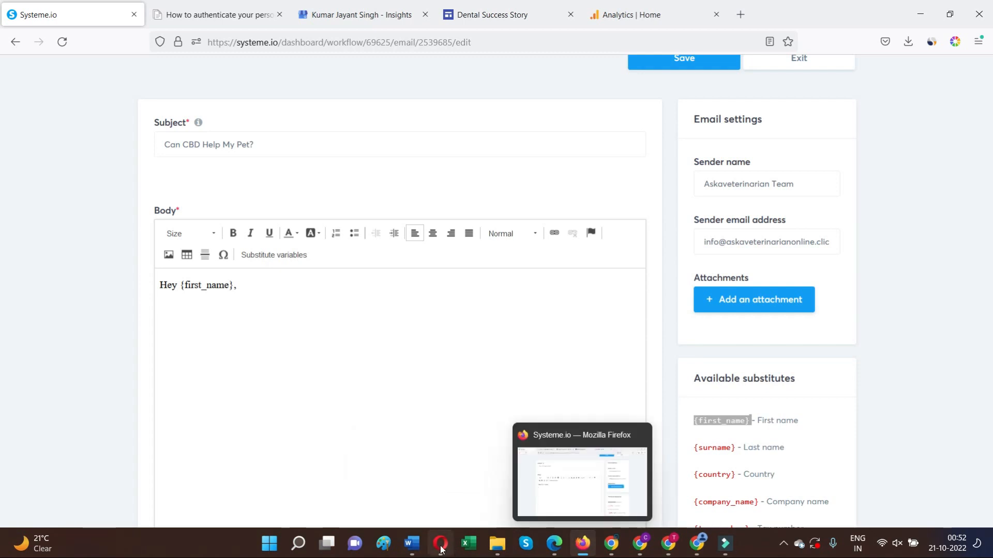
# Switch to the Word email swipes document and copy the first email's body from "Thanks for being a great pet owner!" through "[Your Name]".
pyautogui.hotkey('alt', 'Tab')
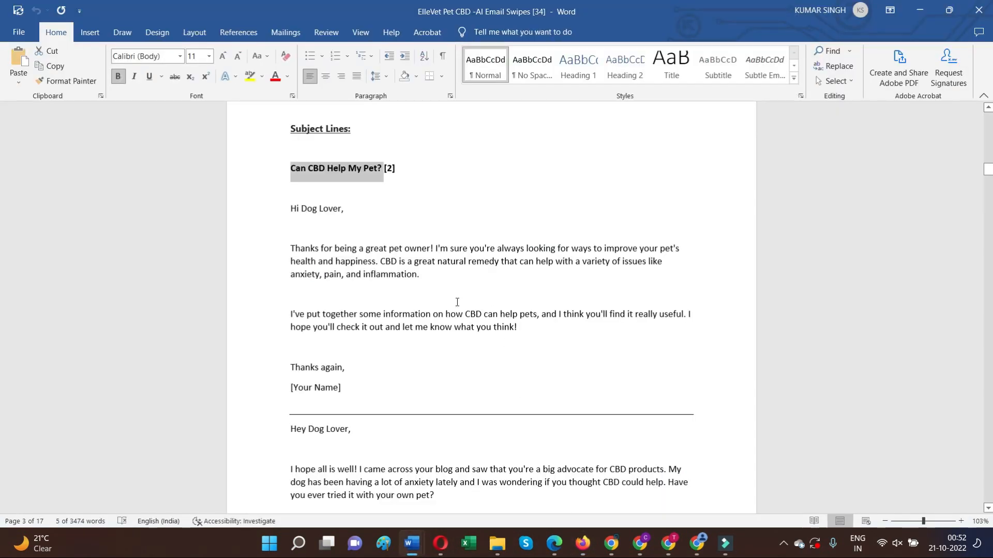
pyautogui.scroll(-2, 457, 302)
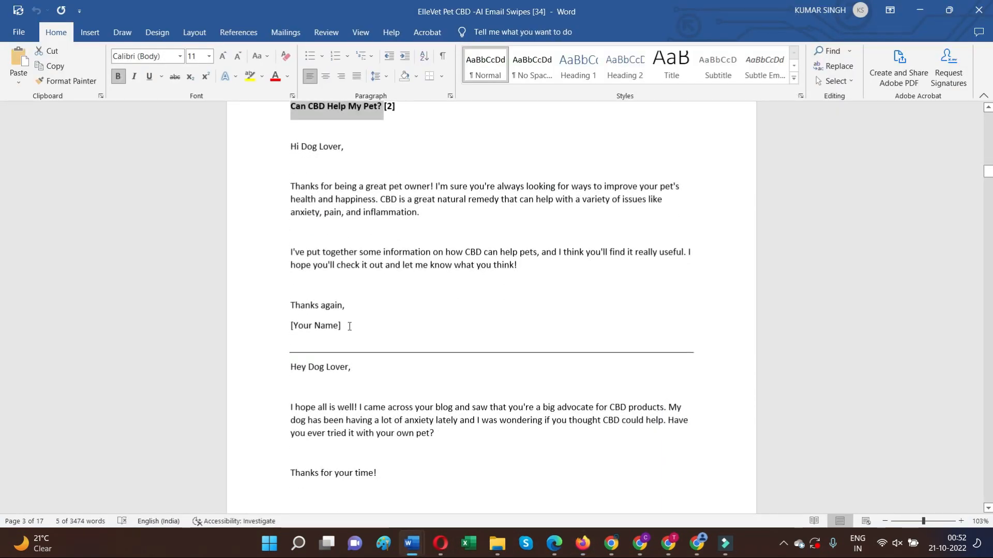
pyautogui.moveTo(348, 328); pyautogui.dragTo(289, 185)
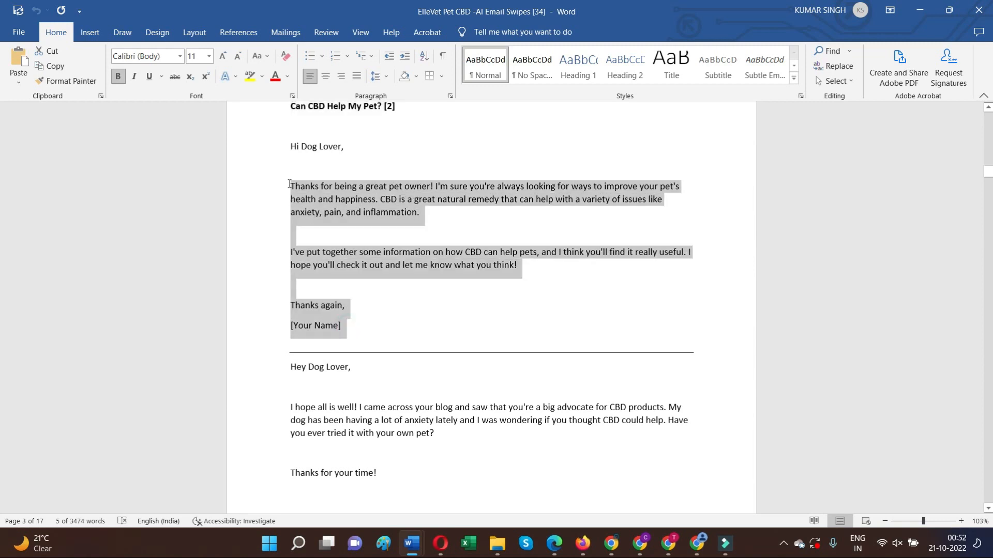
pyautogui.rightClick(338, 191)
pyautogui.click(364, 236)
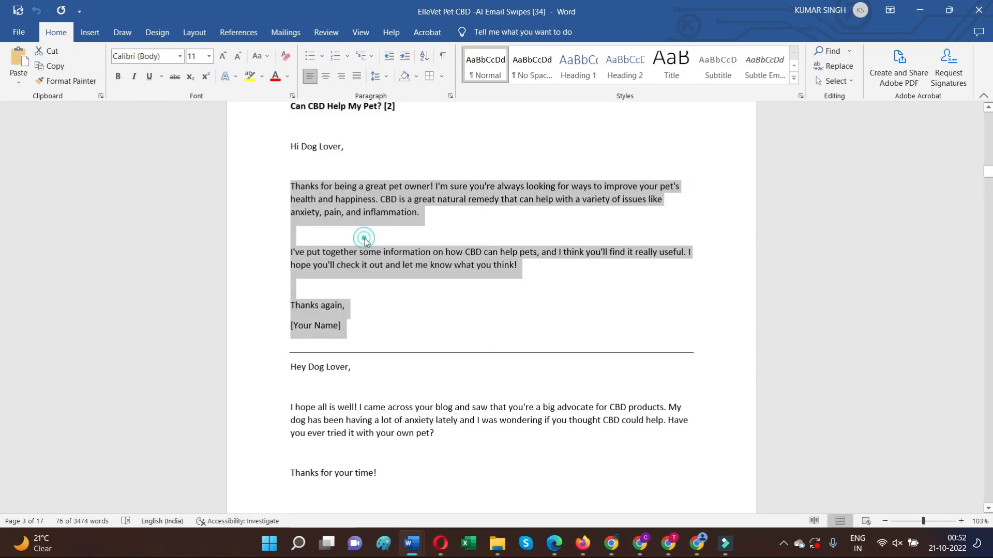
# Return to Systeme.io, paste the copied text below the greeting and remove the extra empty line above it.
pyautogui.click(919, 10)
pyautogui.write('v')
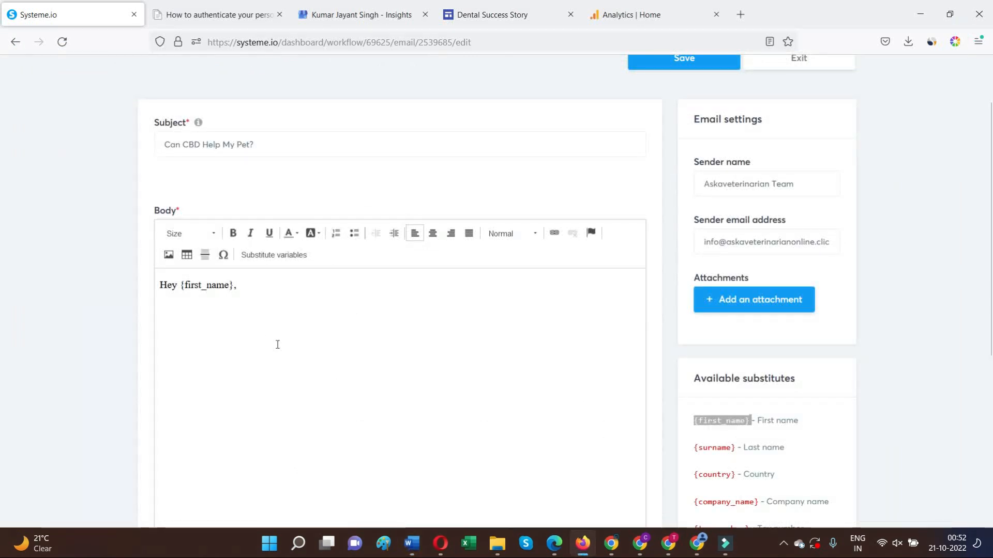
pyautogui.hotkey('ctrl', 'v')
pyautogui.click(264, 286)
pyautogui.press('Return')
pyautogui.press('Delete')
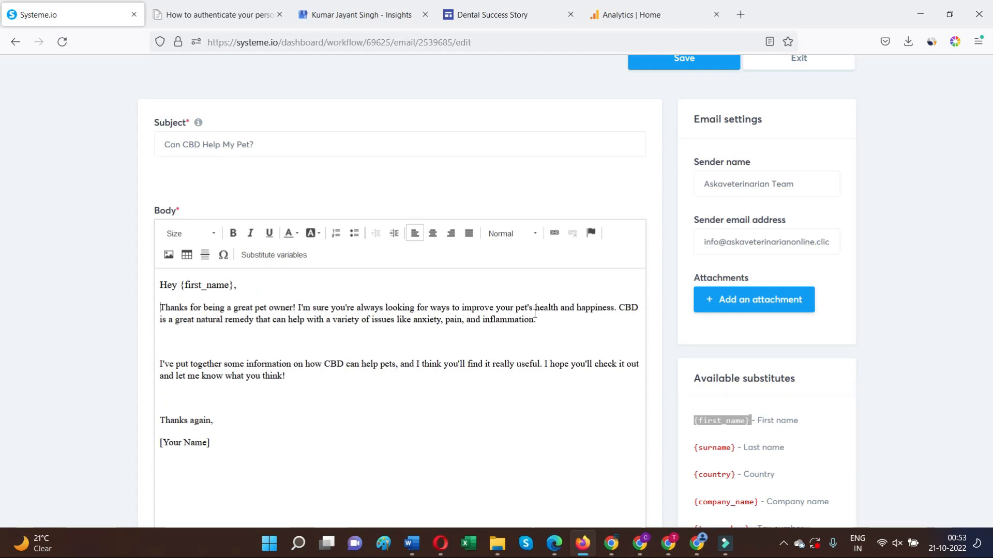
# Set the font size of the whole email body, including the greeting, to 16.
pyautogui.moveTo(234, 439); pyautogui.dragTo(201, 241)
pyautogui.click(201, 233)
pyautogui.scroll(-3, 193, 318)
pyautogui.click(185, 279)
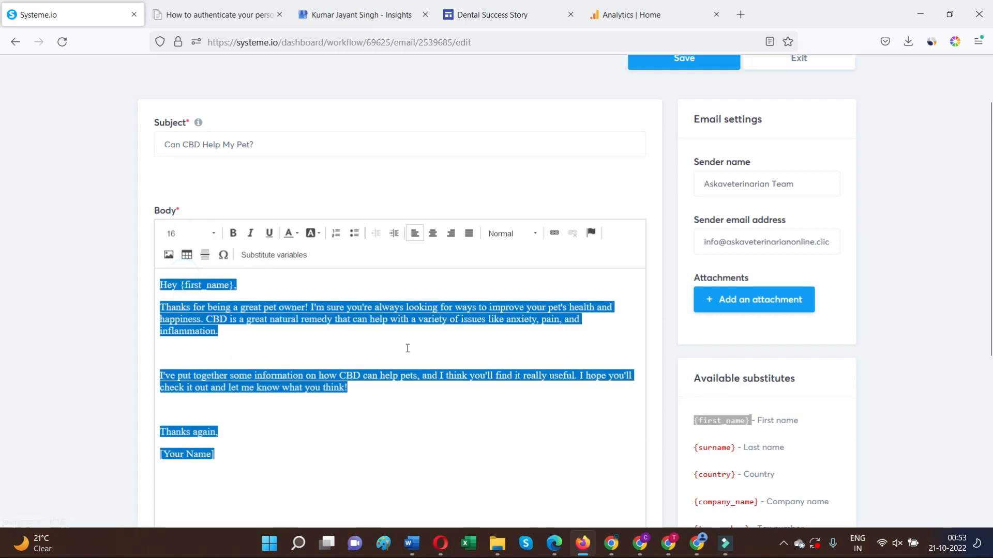
pyautogui.click(268, 288)
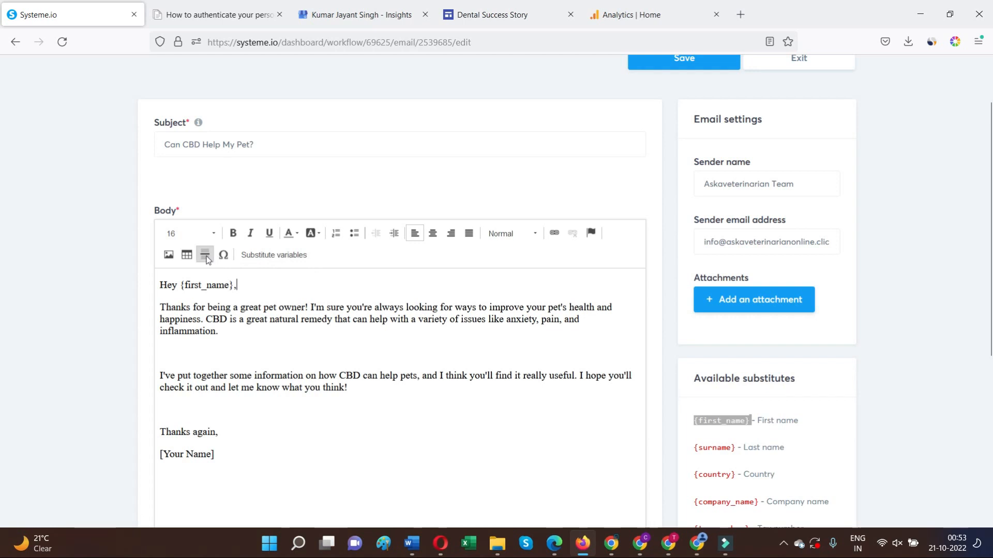
pyautogui.moveTo(237, 452); pyautogui.dragTo(167, 305)
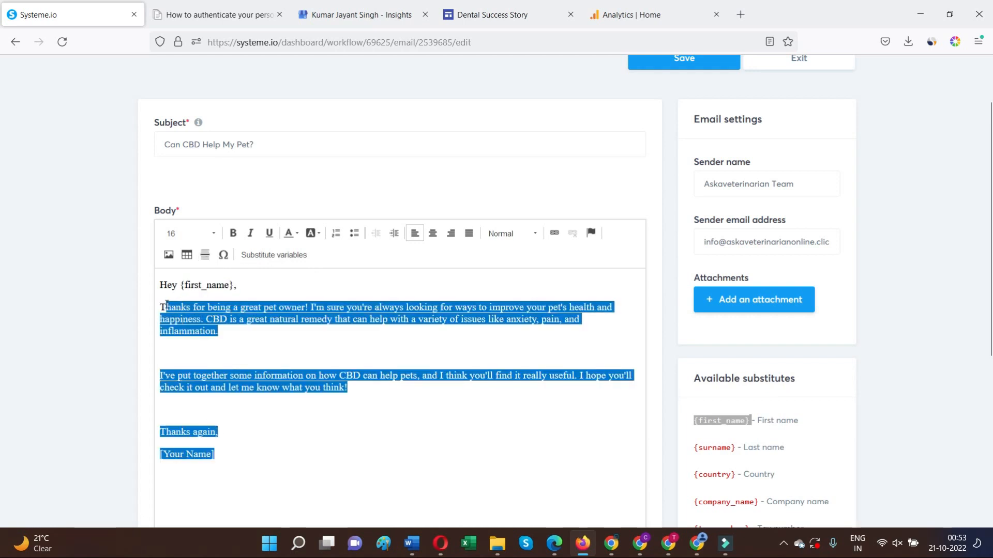
pyautogui.click(204, 257)
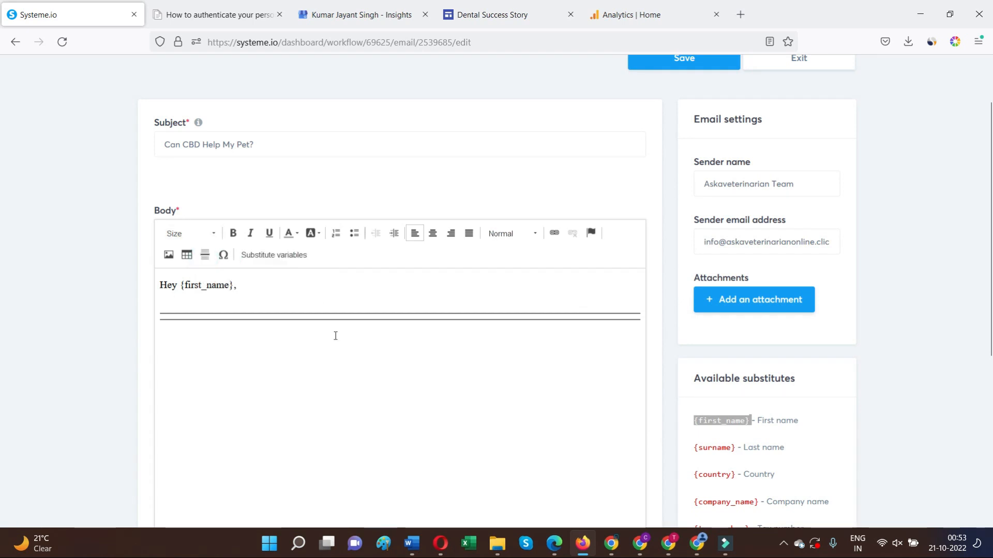
pyautogui.hotkey('ctrl', 'z')
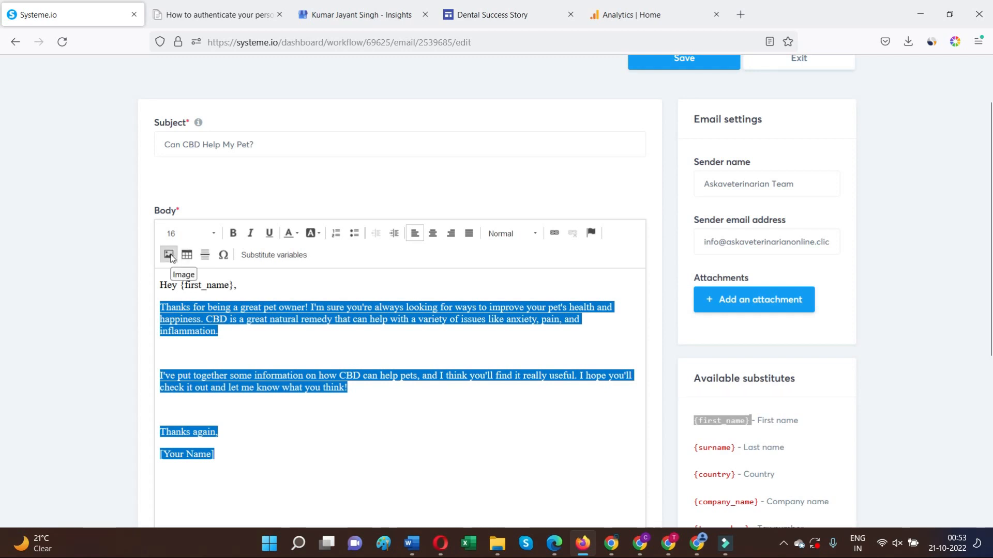
# Add a line below the first paragraph and try to insert the Survey image there from the ElleVet Pet CBD folder.
pyautogui.click(258, 337)
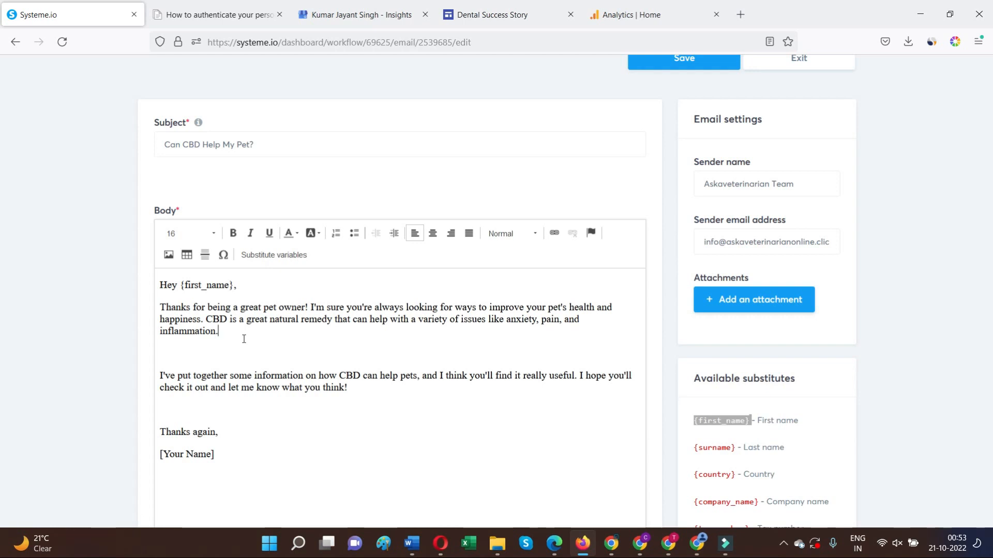
pyautogui.press('Return')
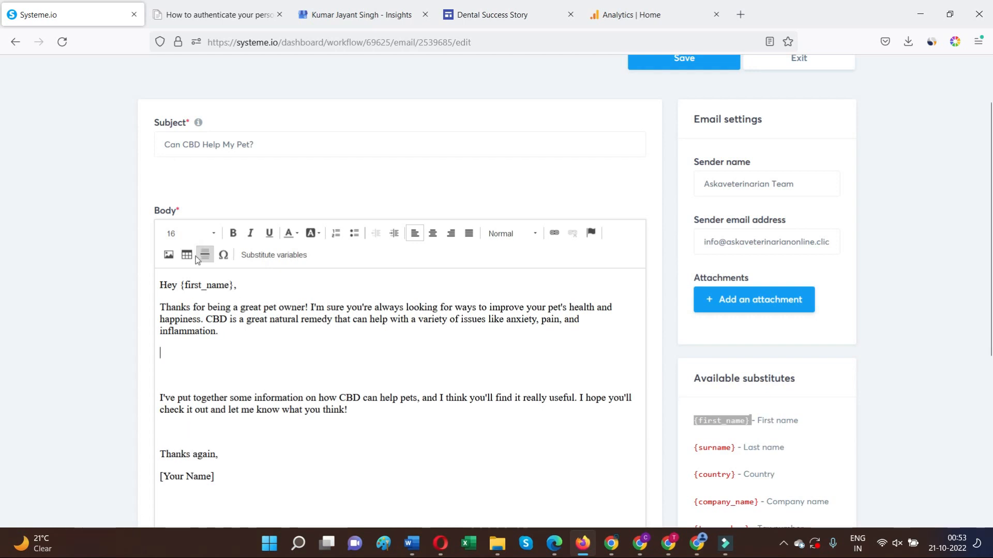
pyautogui.click(169, 255)
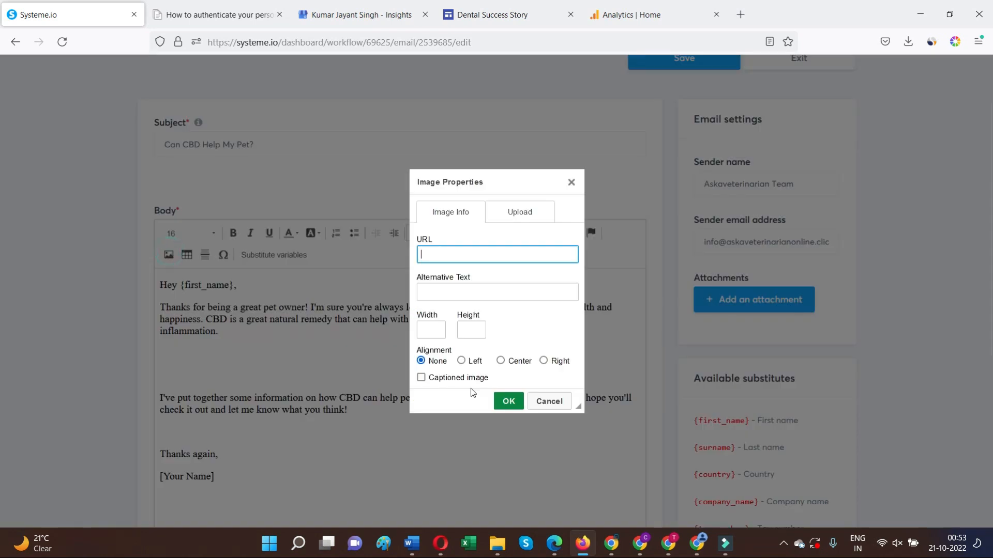
pyautogui.click(525, 212)
pyautogui.click(436, 250)
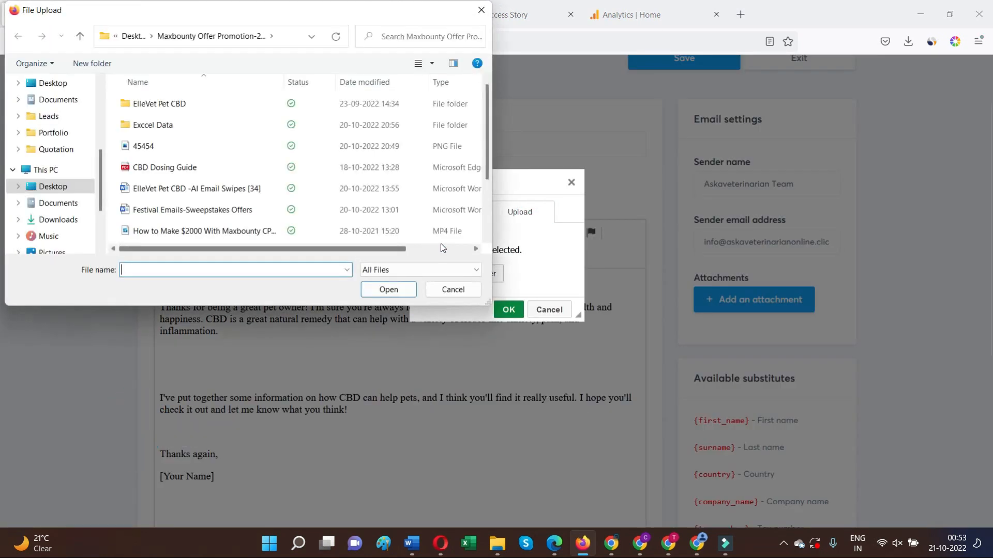
pyautogui.doubleClick(167, 105)
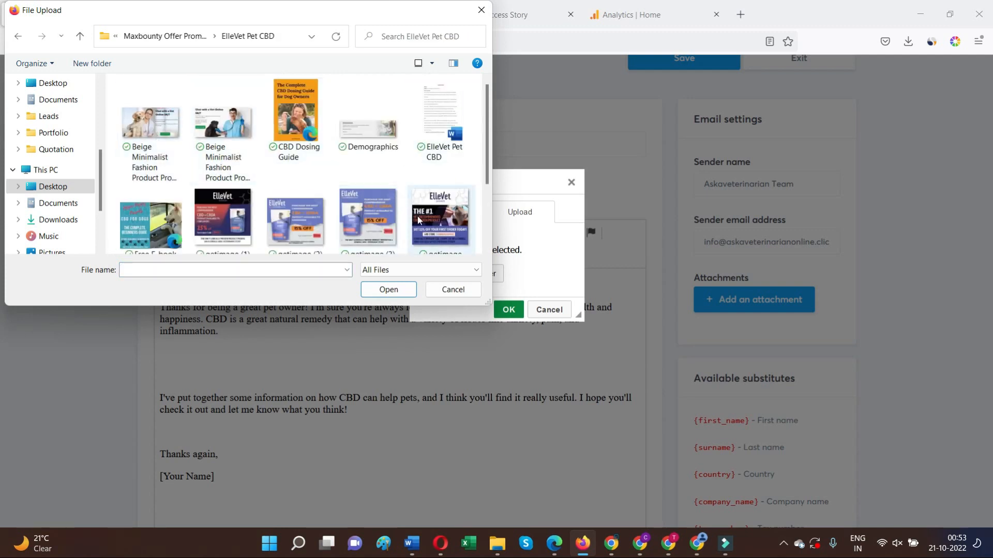
pyautogui.click(368, 214)
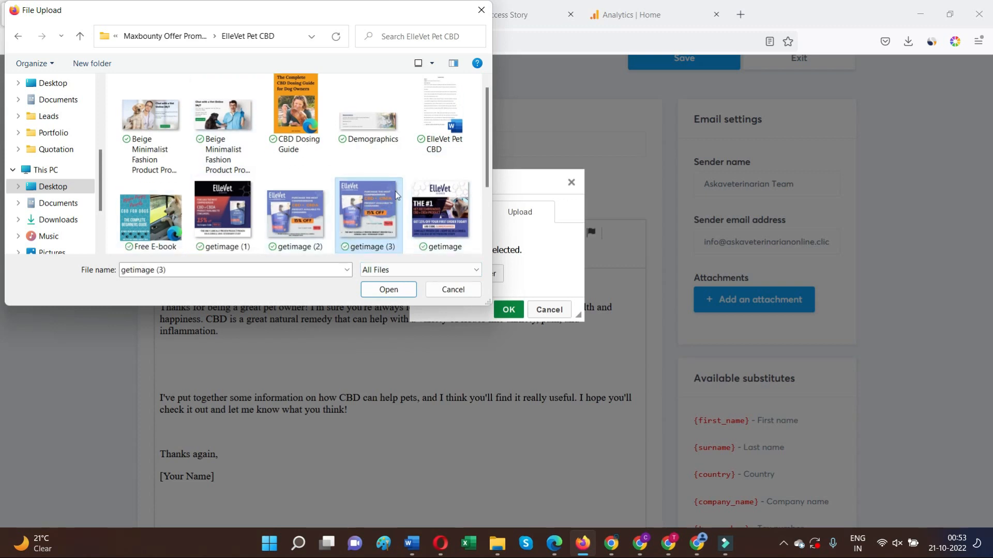
pyautogui.scroll(-2, 380, 220)
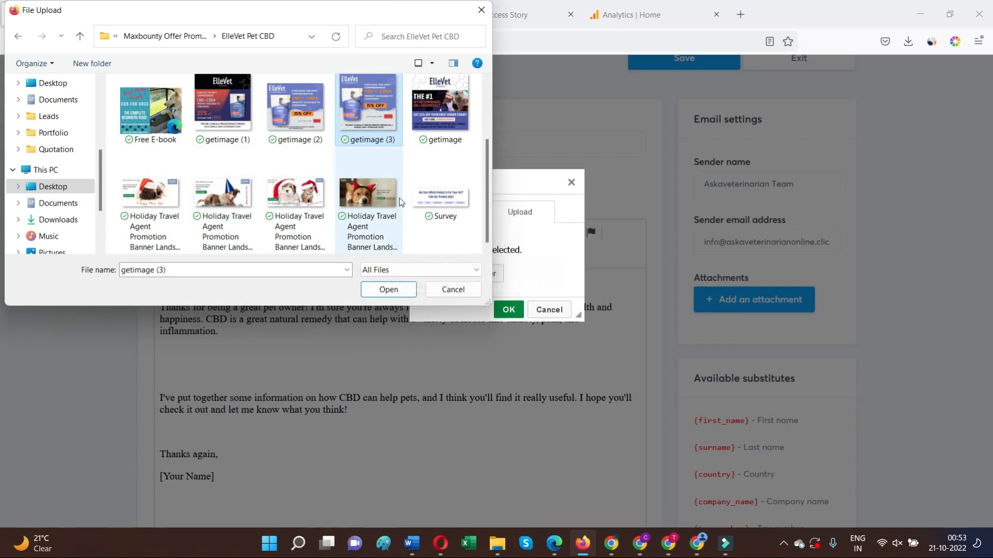
pyautogui.click(438, 199)
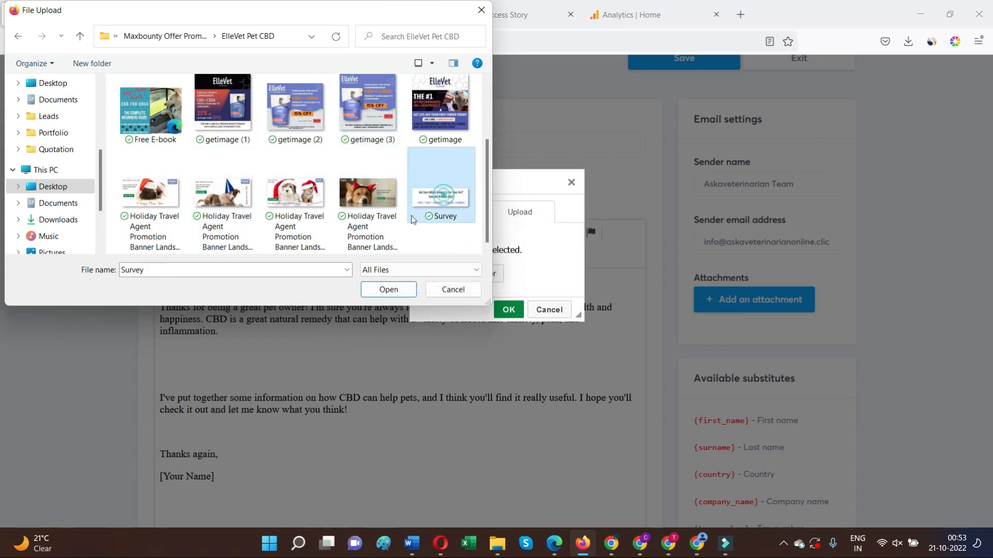
pyautogui.click(388, 289)
pyautogui.click(508, 309)
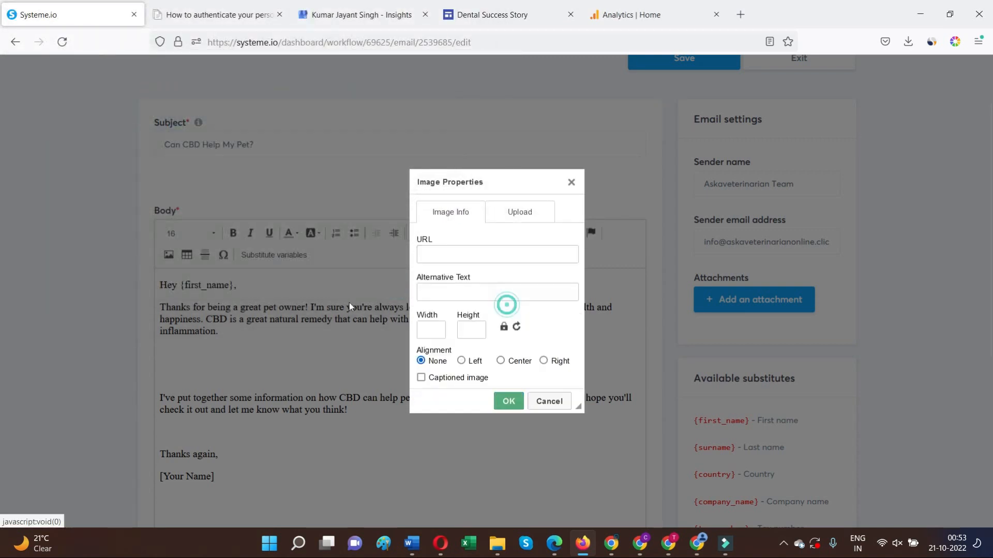
# Reopen the file selection for the image upload, then cancel both it and the image insertion.
pyautogui.click(603, 312)
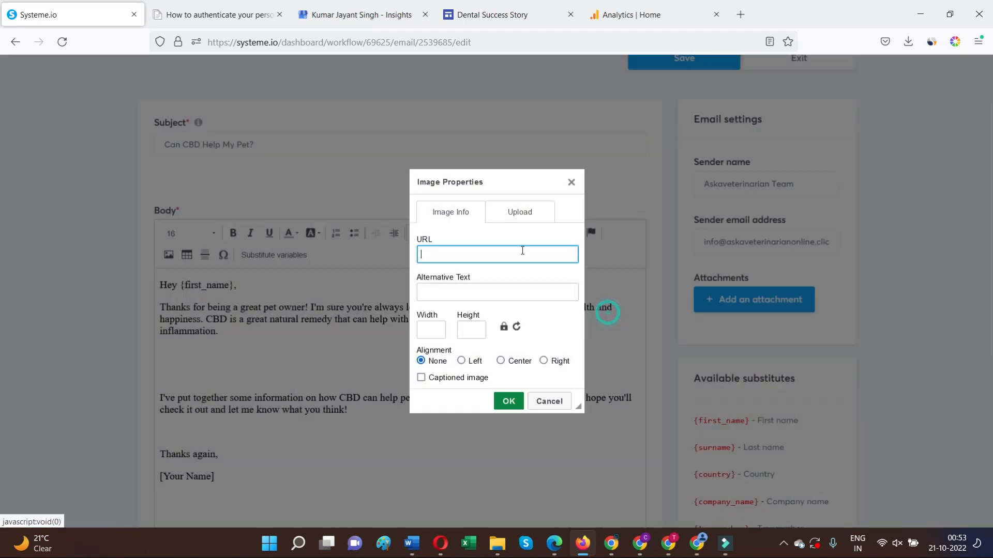
pyautogui.click(519, 214)
pyautogui.click(436, 250)
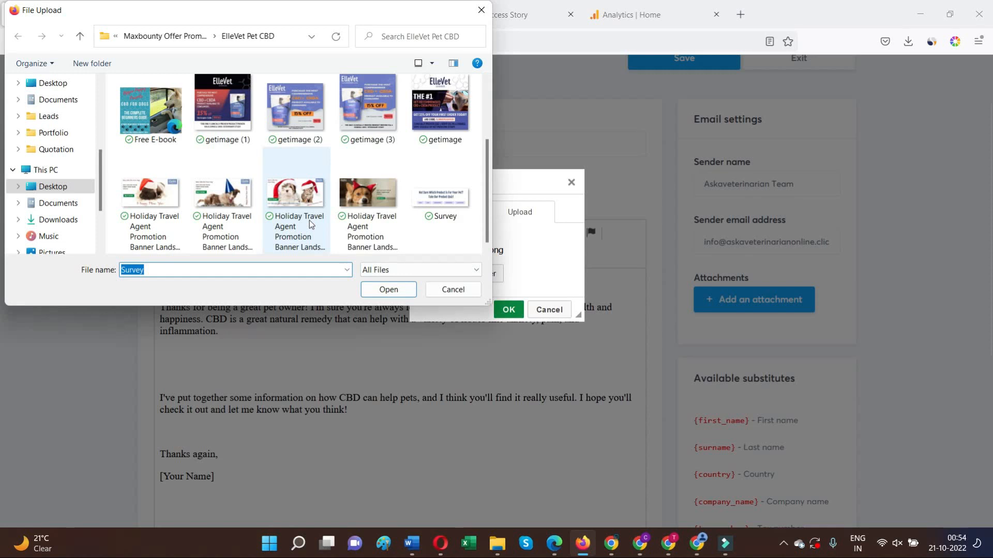
pyautogui.click(481, 10)
pyautogui.click(549, 309)
pyautogui.click(555, 321)
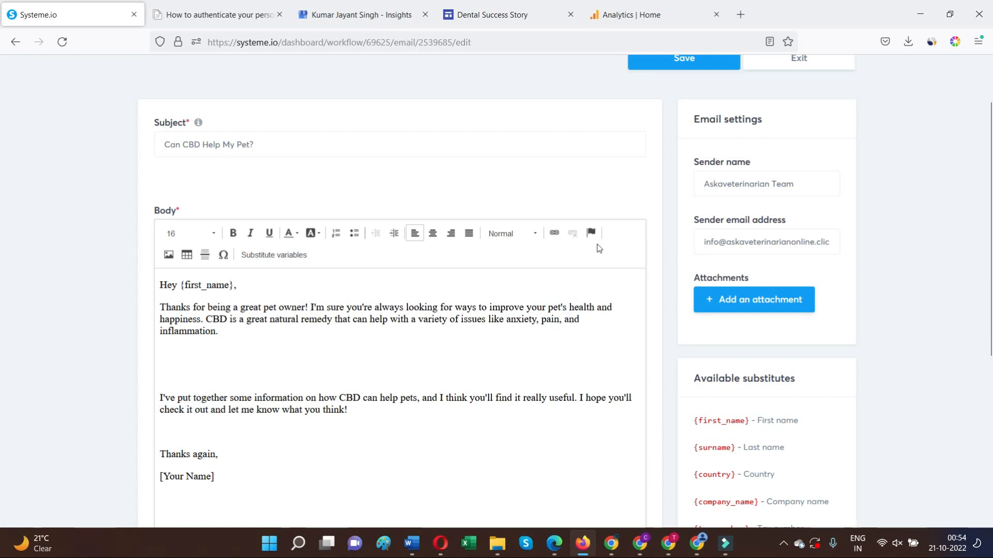
# Add an empty line after the greeting and delete the empty lines between the two body paragraphs.
pyautogui.scroll(2, 500, 248)
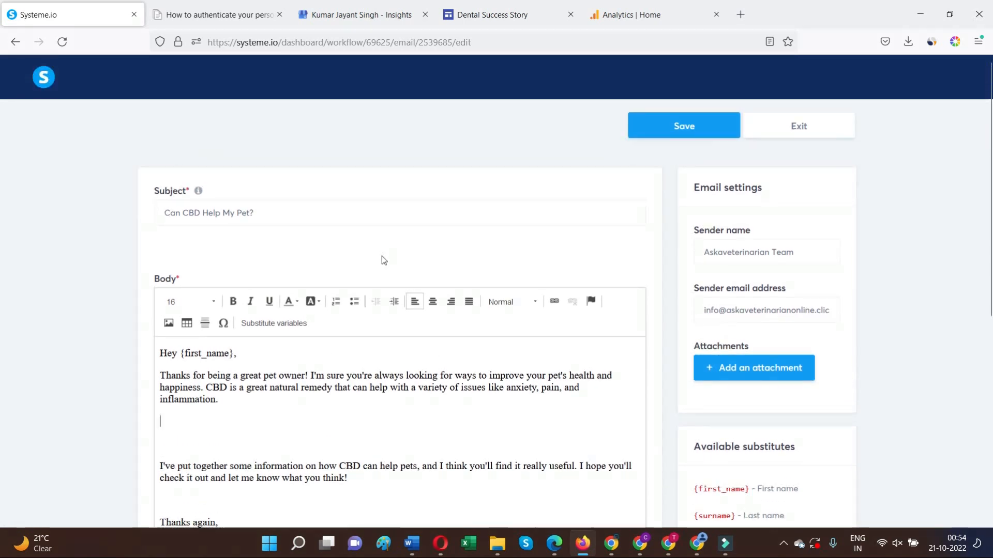
pyautogui.scroll(-7, 383, 256)
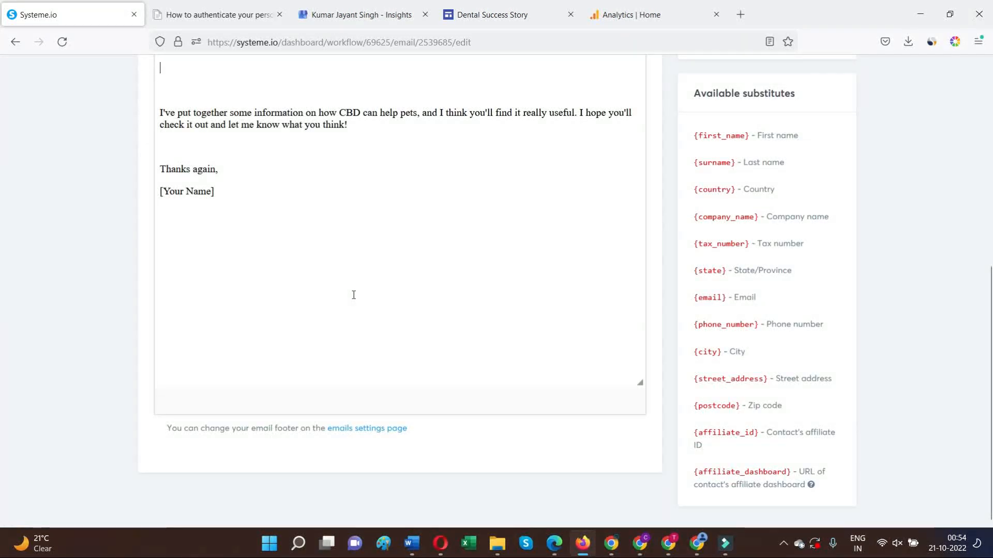
pyautogui.scroll(4, 353, 295)
pyautogui.scroll(-2, 354, 294)
pyautogui.scroll(4, 353, 288)
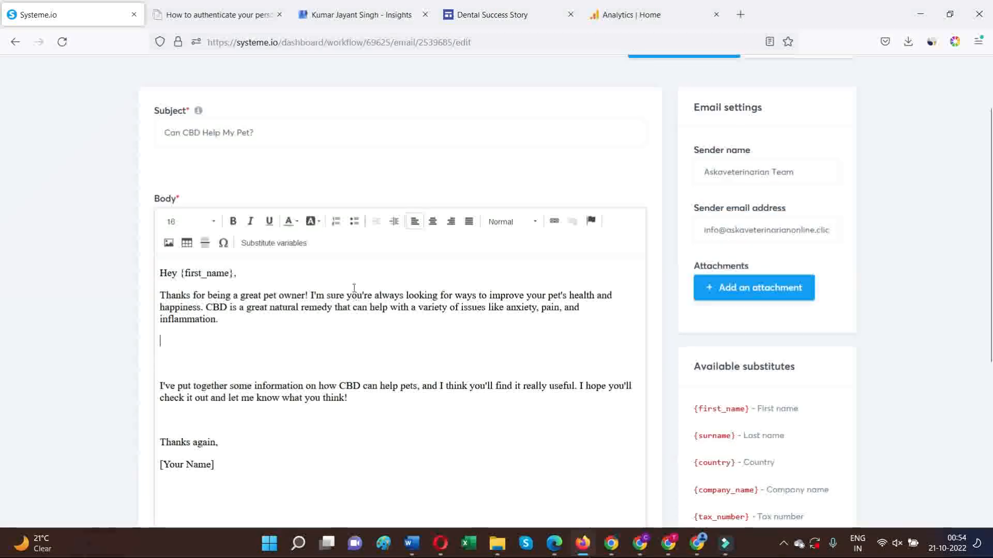
pyautogui.click(258, 279)
pyautogui.press('Return')
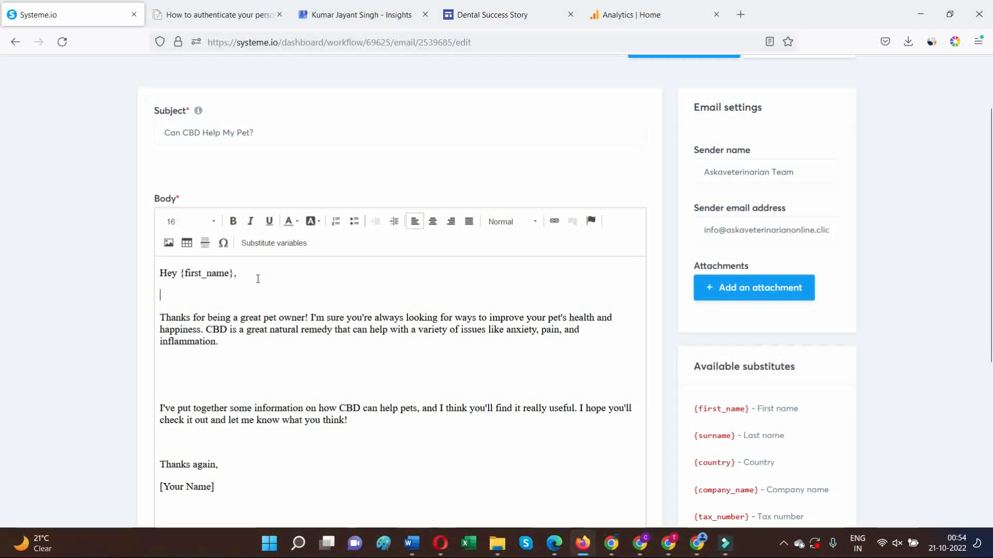
pyautogui.click(267, 344)
pyautogui.press('Delete')
pyautogui.press('Delete')
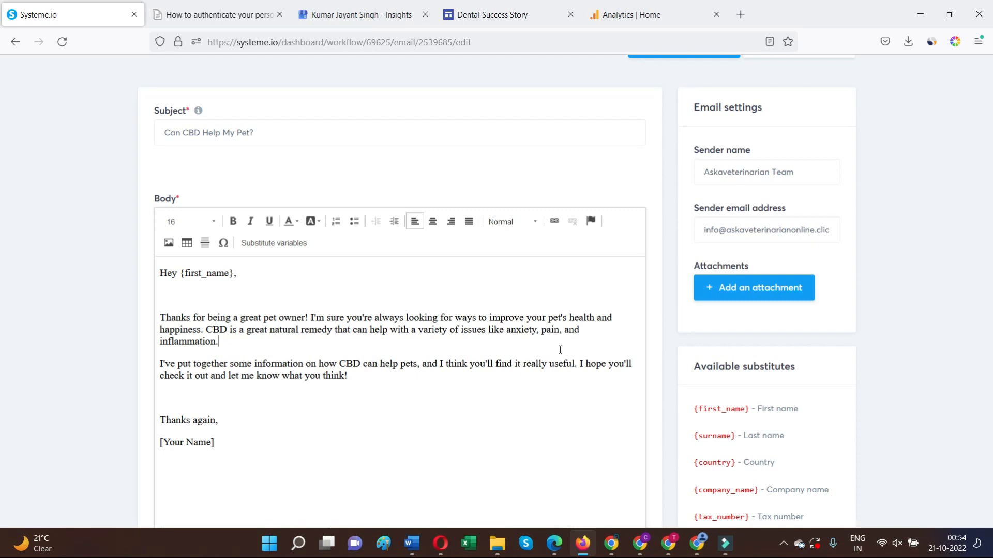
# Attach the file CBD Dosing Guide from the ElleVet Pet CBD folder to the email.
pyautogui.click(734, 291)
pyautogui.click(735, 292)
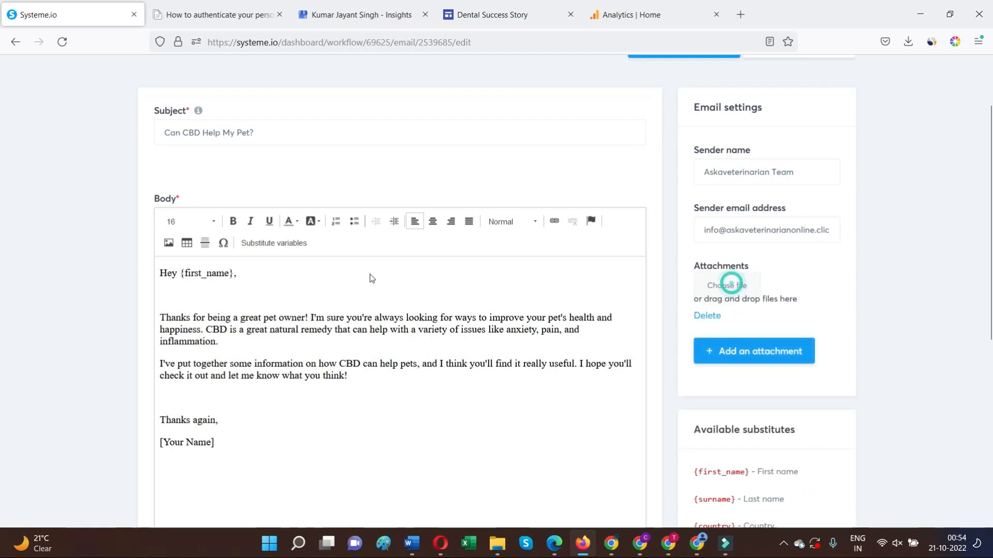
pyautogui.click(319, 132)
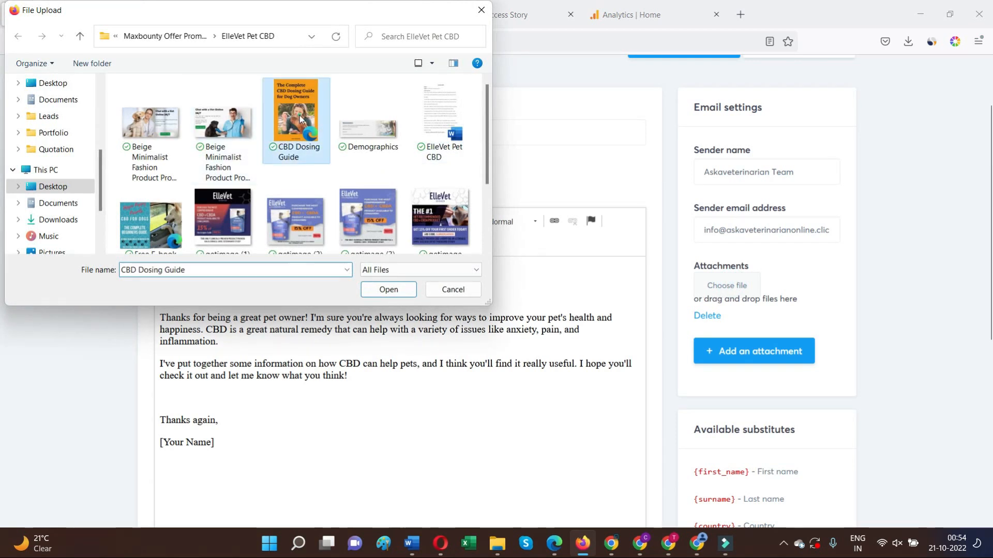
pyautogui.click(398, 290)
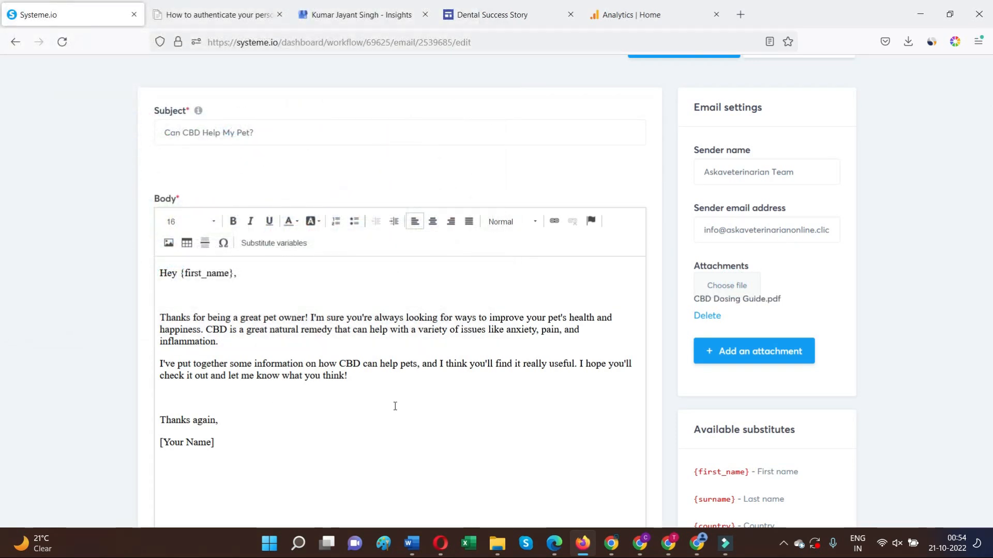
# Copy the sender name "Askaveterinarian Team" and paste it over "Your Name" inside the brackets of the email's sign-off.
pyautogui.scroll(-1, 280, 379)
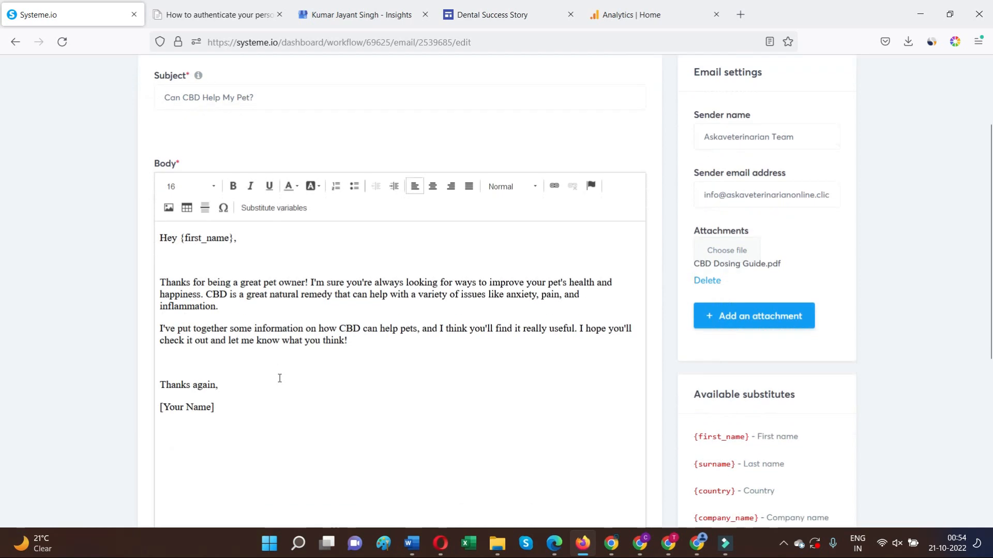
pyautogui.scroll(-2, 195, 315)
pyautogui.scroll(4, 614, 171)
pyautogui.moveTo(793, 240); pyautogui.dragTo(725, 240)
pyautogui.rightClick(725, 240)
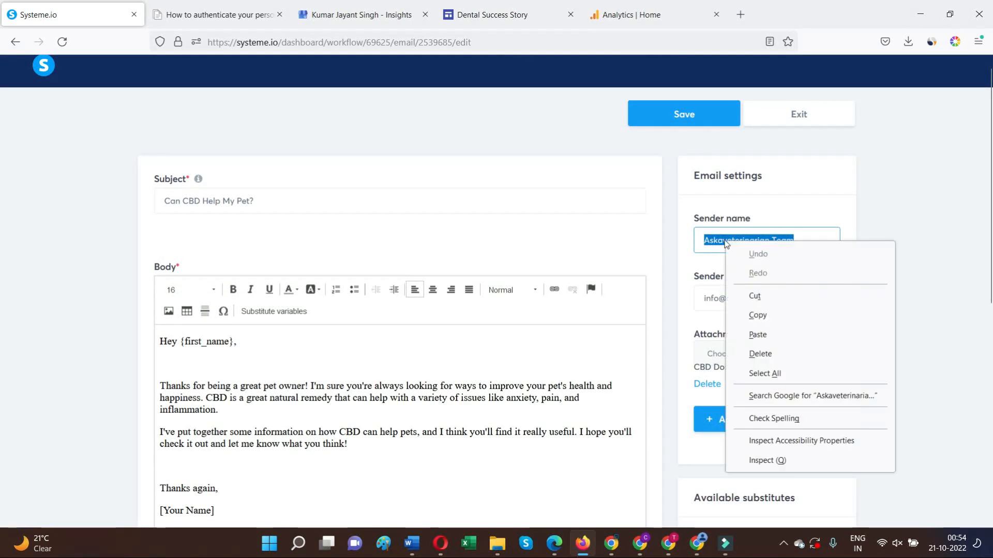
pyautogui.click(751, 314)
pyautogui.scroll(-4, 160, 417)
pyautogui.moveTo(211, 306); pyautogui.dragTo(173, 307)
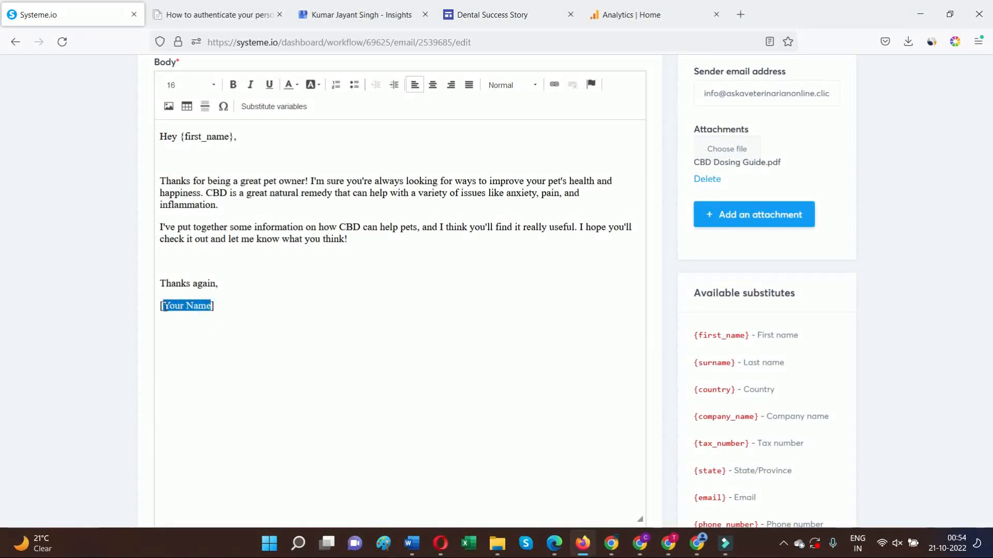
pyautogui.hotkey('ctrl', 'v')
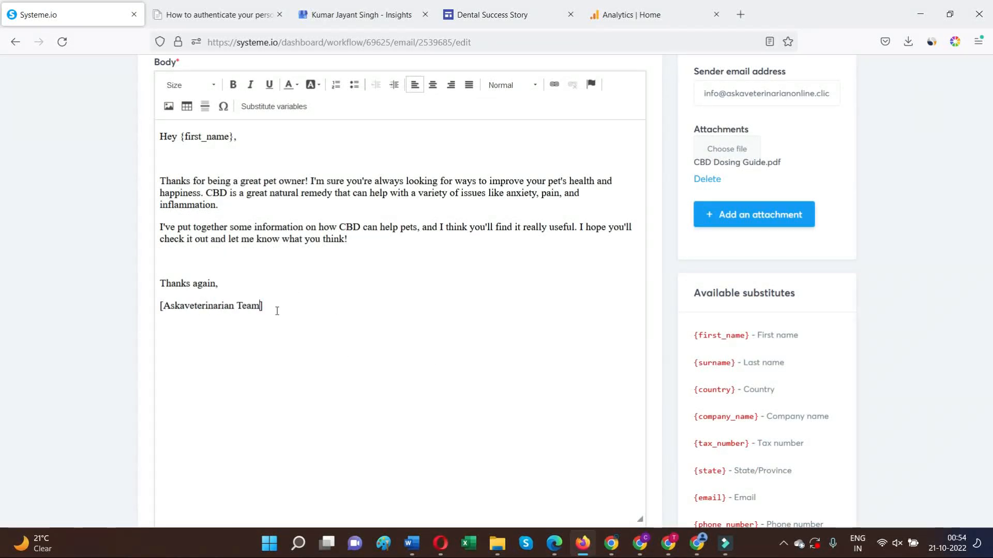
# Make the sign-off lines "Thanks again," and "[Askaveterinarian Team]" and the greeting "Hey {first_name}," bold in the email body.
pyautogui.moveTo(270, 301)
pyautogui.mouseDown()
pyautogui.moveTo(164, 306)
pyautogui.moveTo(156, 284)
pyautogui.mouseUp()
pyautogui.scroll(4, 481, 235)
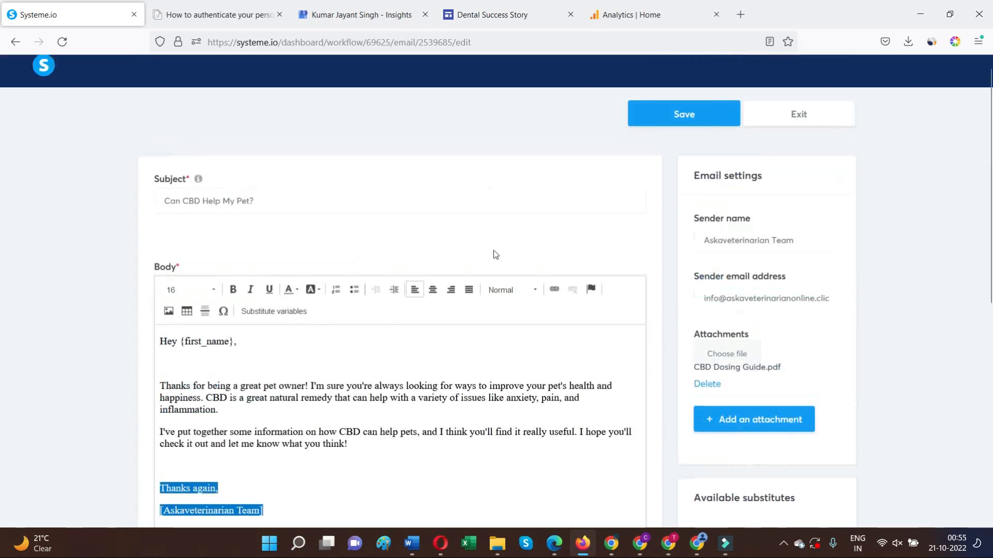
pyautogui.click(233, 289)
pyautogui.click(301, 471)
pyautogui.scroll(-1, 374, 405)
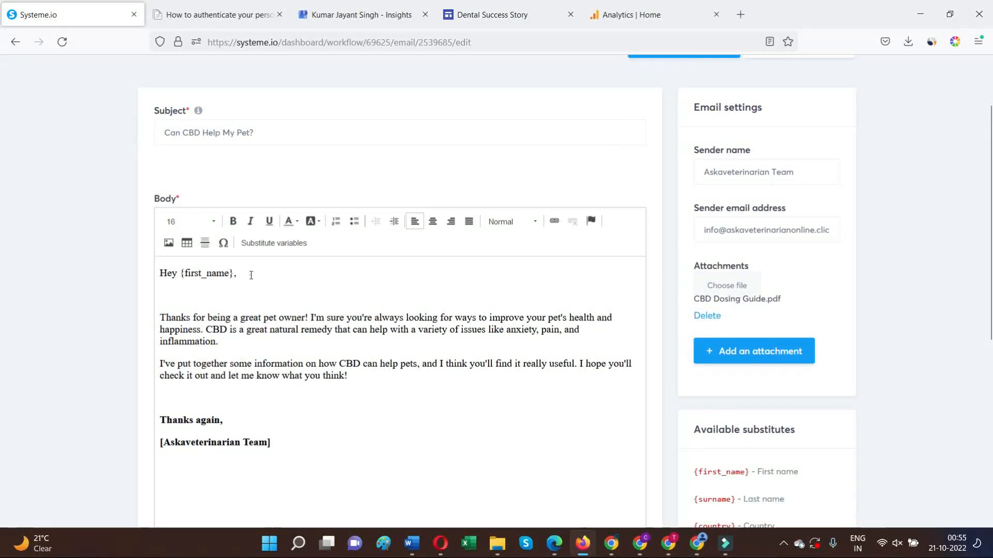
pyautogui.moveTo(252, 273); pyautogui.dragTo(159, 273)
pyautogui.click(233, 221)
pyautogui.click(348, 298)
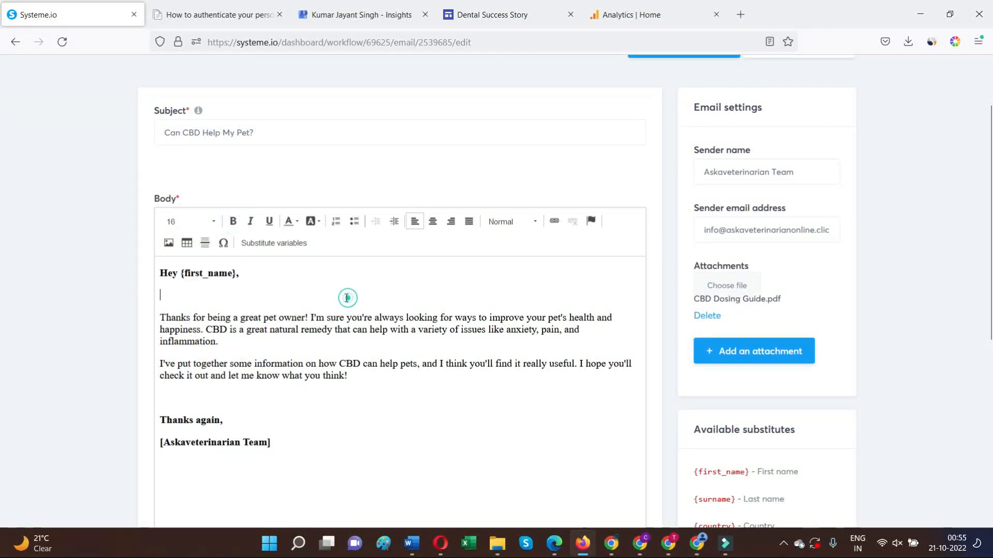
# Check over the email and try to save it with the CBD Dosing Guide attached.
pyautogui.scroll(-3, 594, 359)
pyautogui.scroll(2, 477, 334)
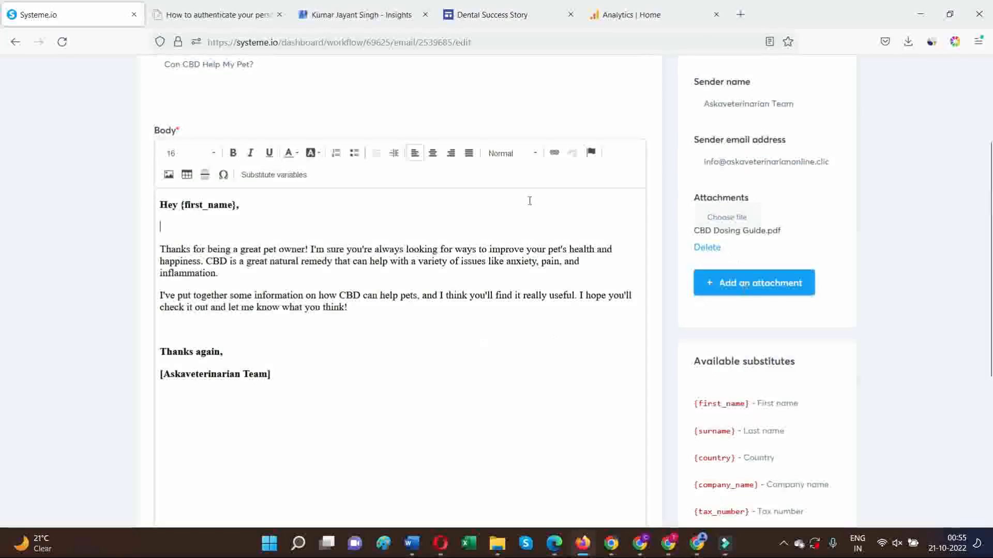
pyautogui.scroll(-5, 441, 332)
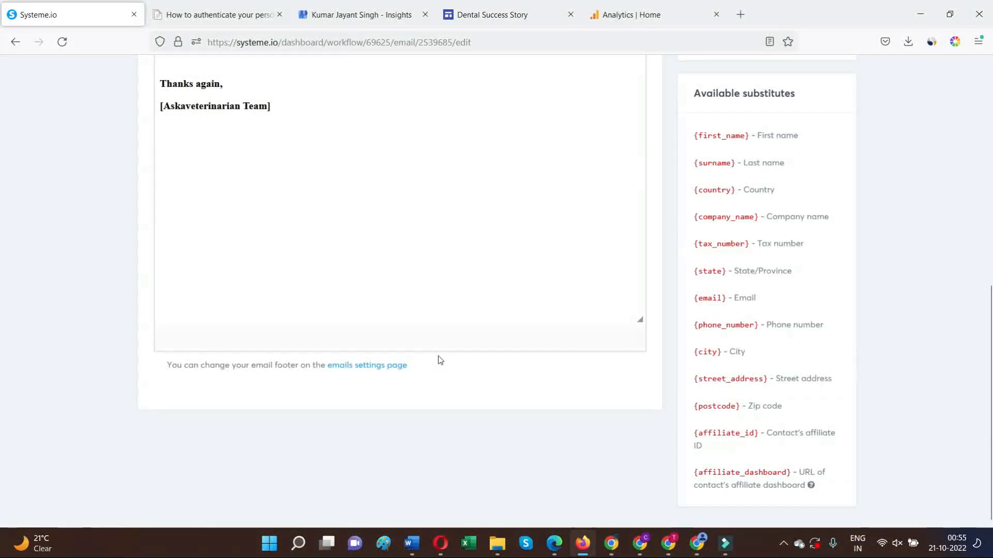
pyautogui.scroll(4, 438, 355)
pyautogui.scroll(4, 625, 295)
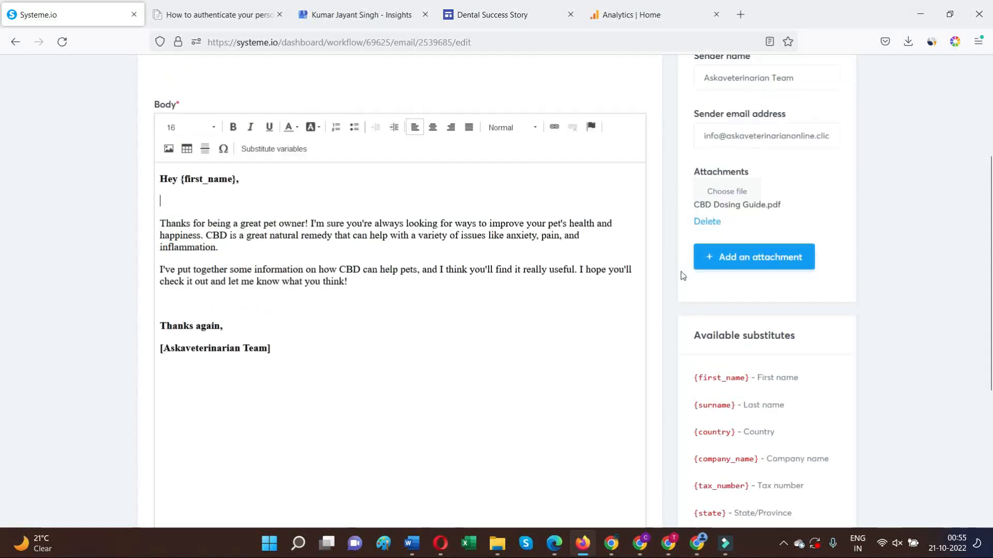
pyautogui.click(684, 119)
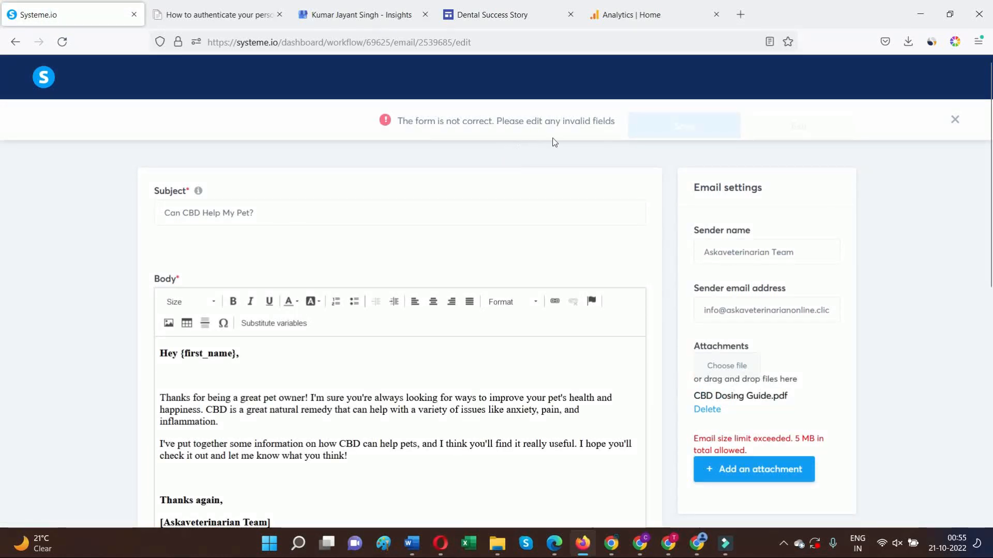
# Remove the CBD Dosing Guide attachment from the email, along with any empty attachment slot.
pyautogui.scroll(-3, 507, 210)
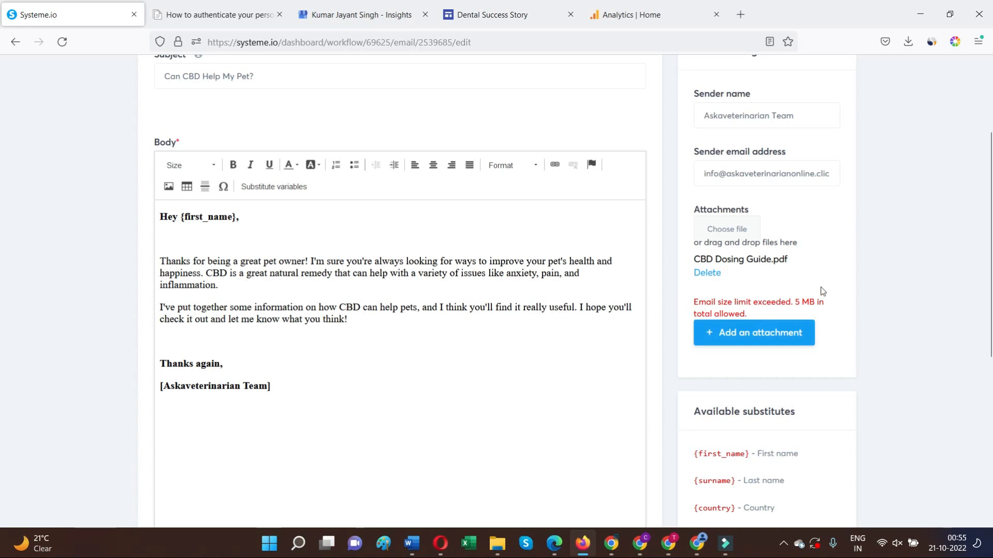
pyautogui.scroll(2, 821, 287)
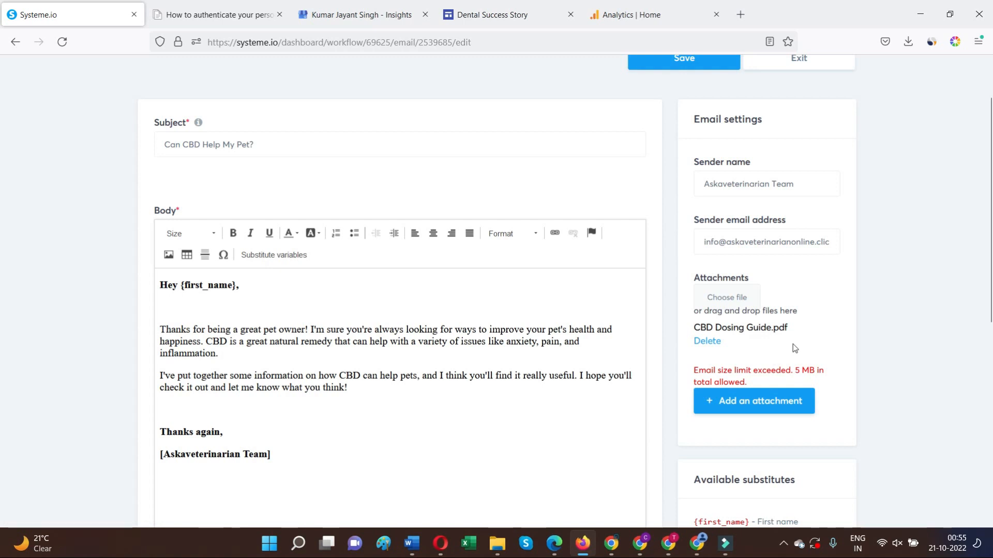
pyautogui.scroll(-3, 803, 333)
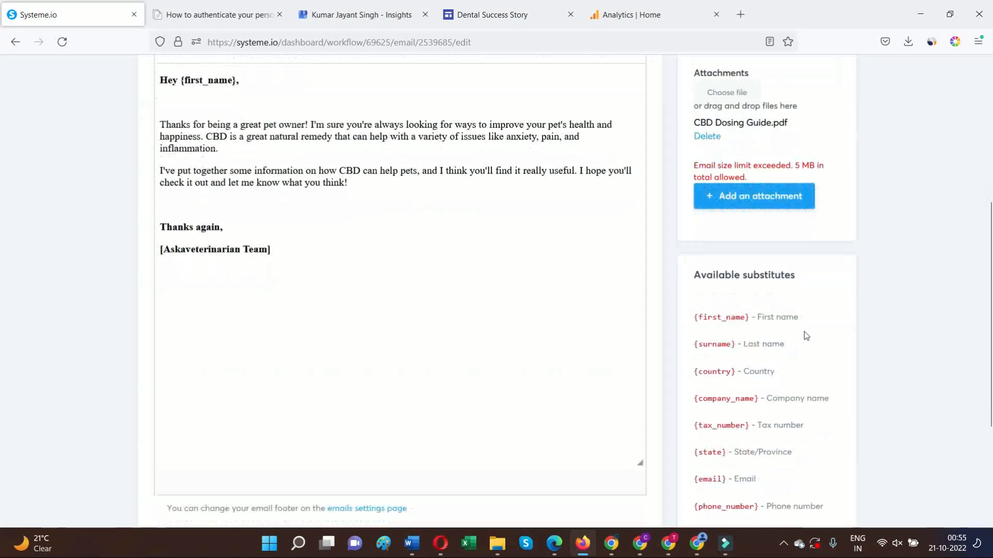
pyautogui.scroll(3, 792, 323)
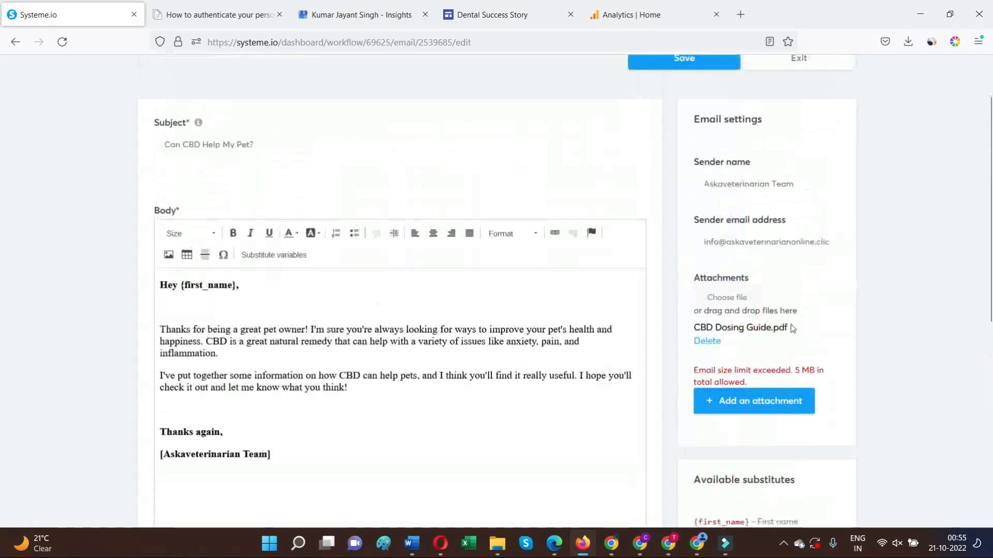
pyautogui.click(713, 342)
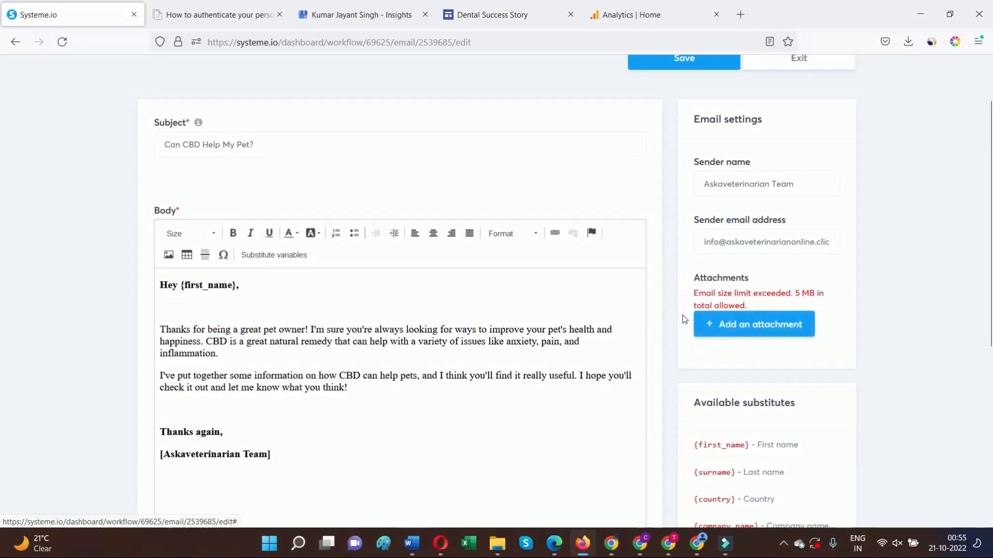
pyautogui.click(761, 324)
pyautogui.click(709, 354)
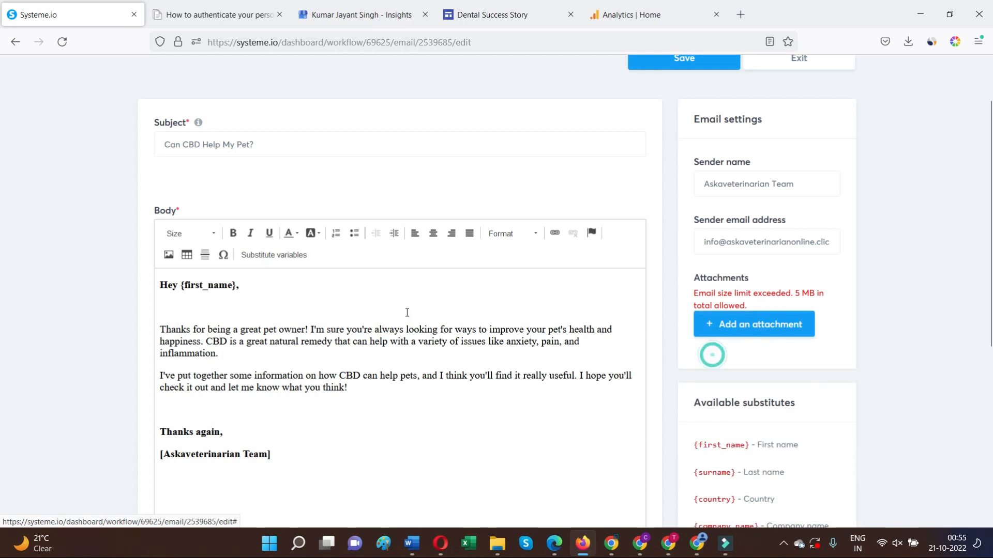
pyautogui.click(756, 325)
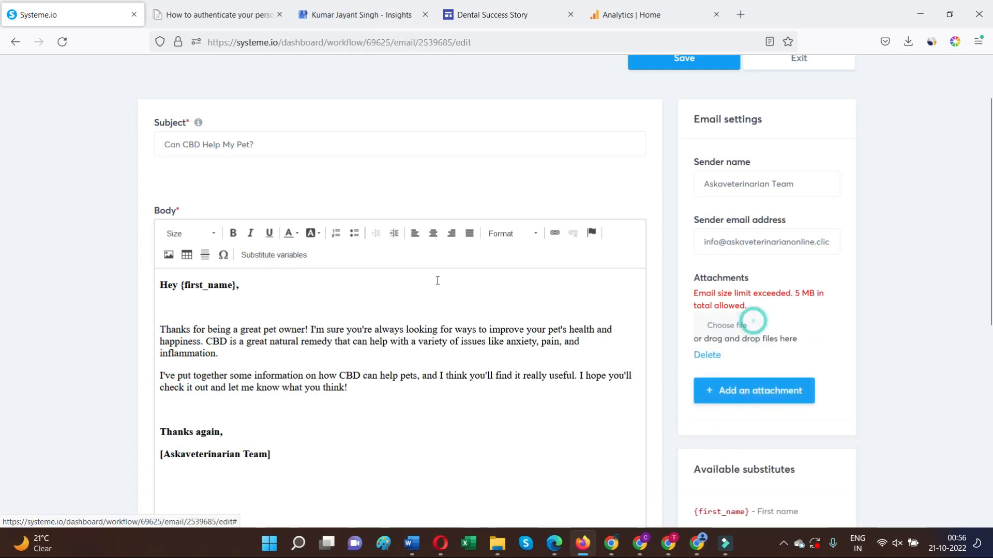
pyautogui.click(715, 361)
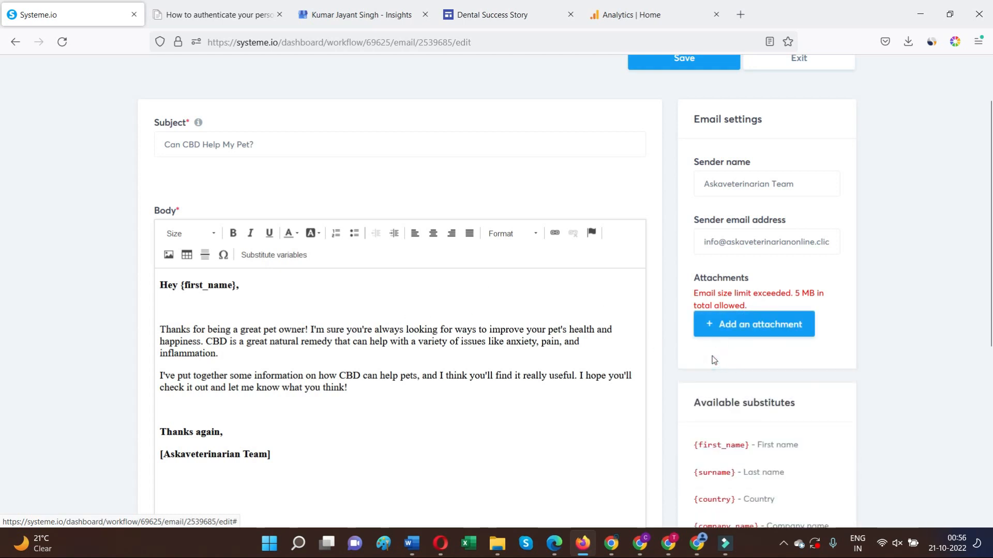
# Attach the CBD Dosing Guide from the ElleVet Pet CBD folder again and try to save the email.
pyautogui.click(740, 321)
pyautogui.click(739, 325)
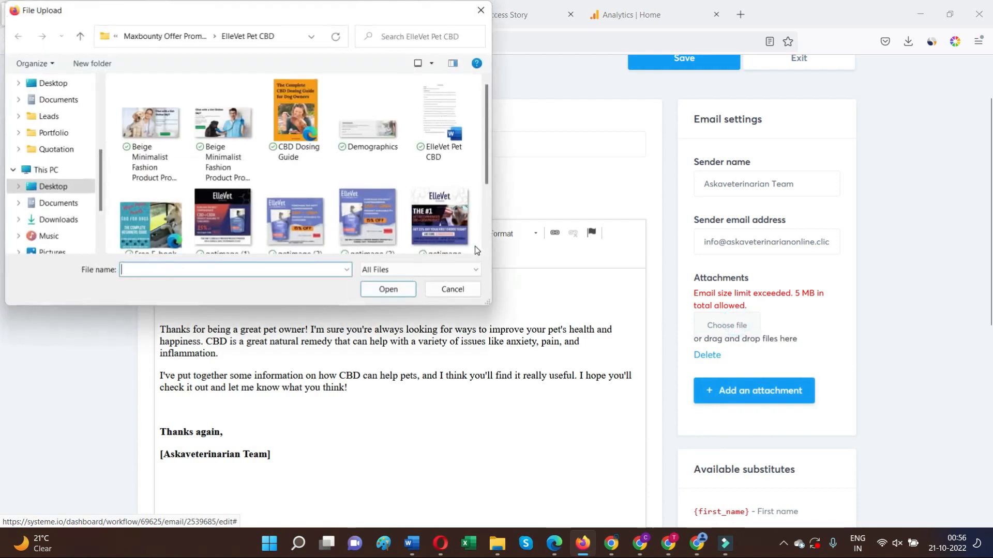
pyautogui.click(295, 130)
pyautogui.click(388, 289)
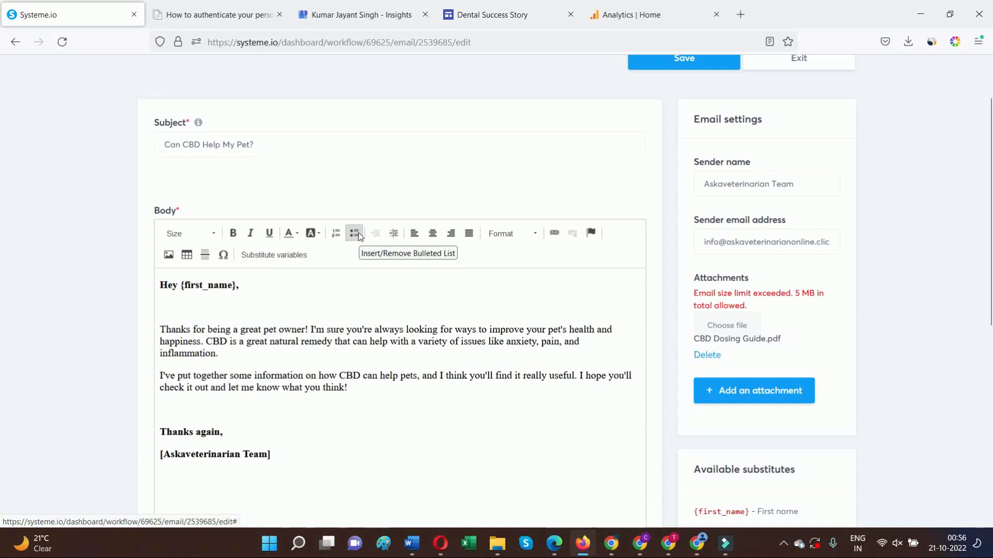
pyautogui.click(692, 61)
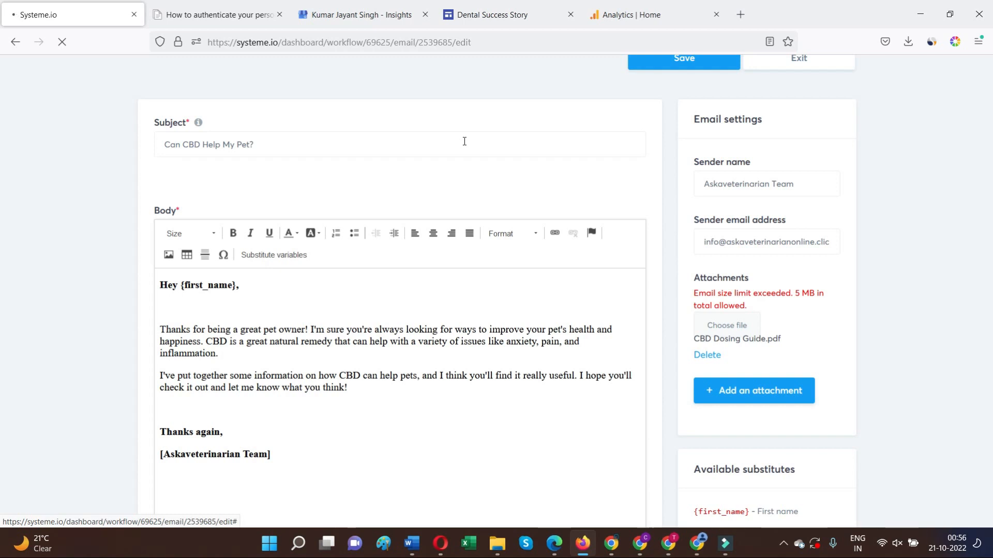
# Delete the CBD Dosing Guide attachment and save the email without it.
pyautogui.scroll(2, 498, 202)
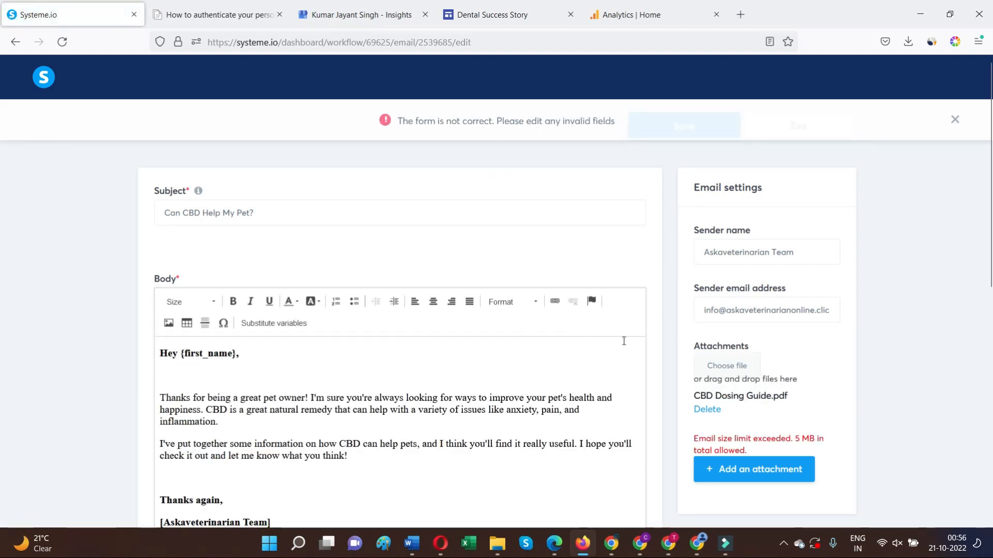
pyautogui.scroll(-3, 519, 336)
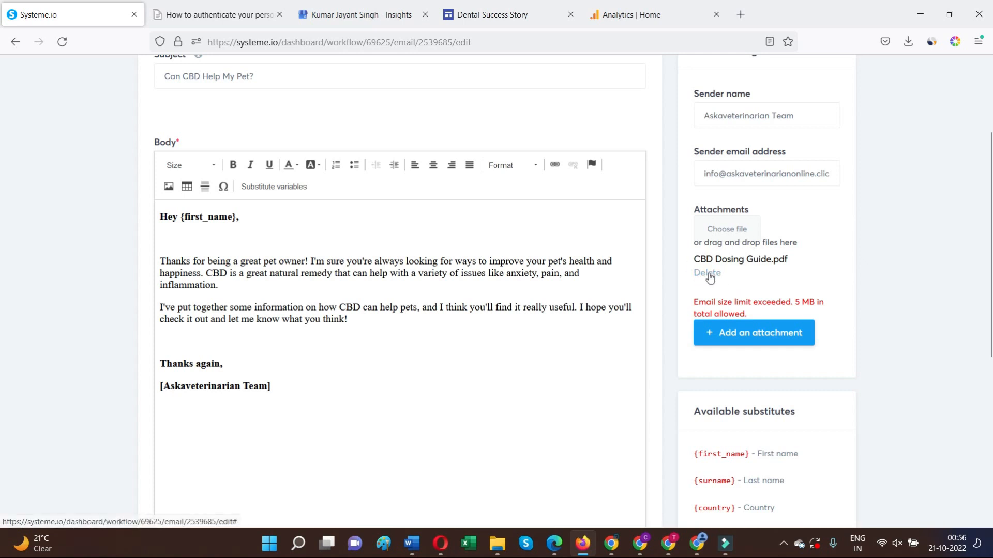
pyautogui.scroll(-2, 788, 331)
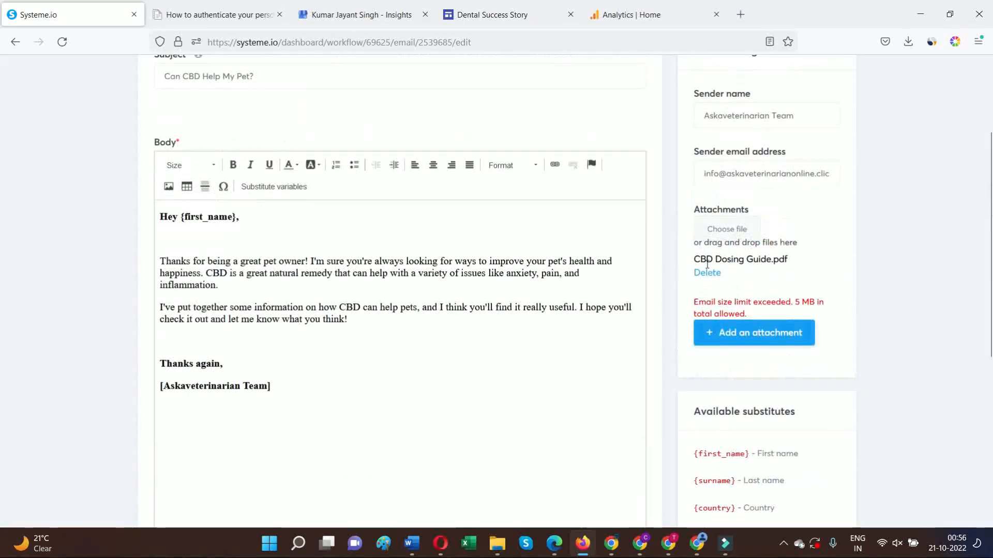
pyautogui.click(707, 271)
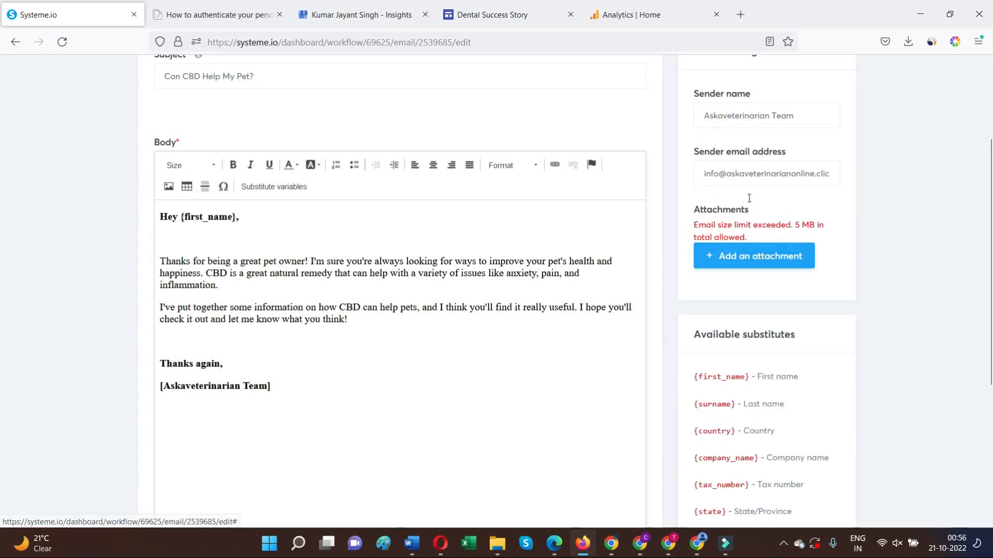
pyautogui.scroll(3, 739, 148)
pyautogui.click(688, 128)
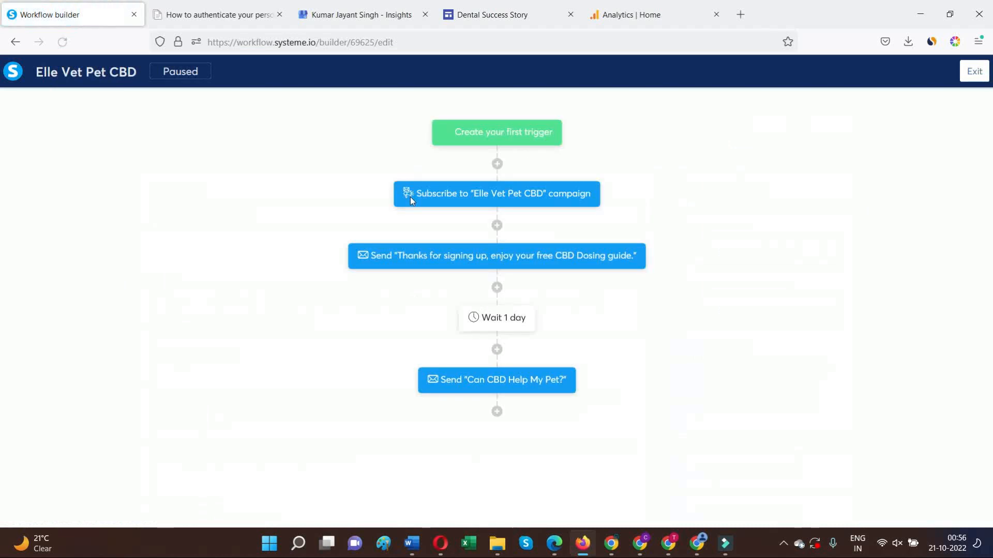
# Reopen the "Can CBD Help My Pet?" email for editing, insert "in your previous email" after "check it out" in the body, and save it.
pyautogui.click(501, 383)
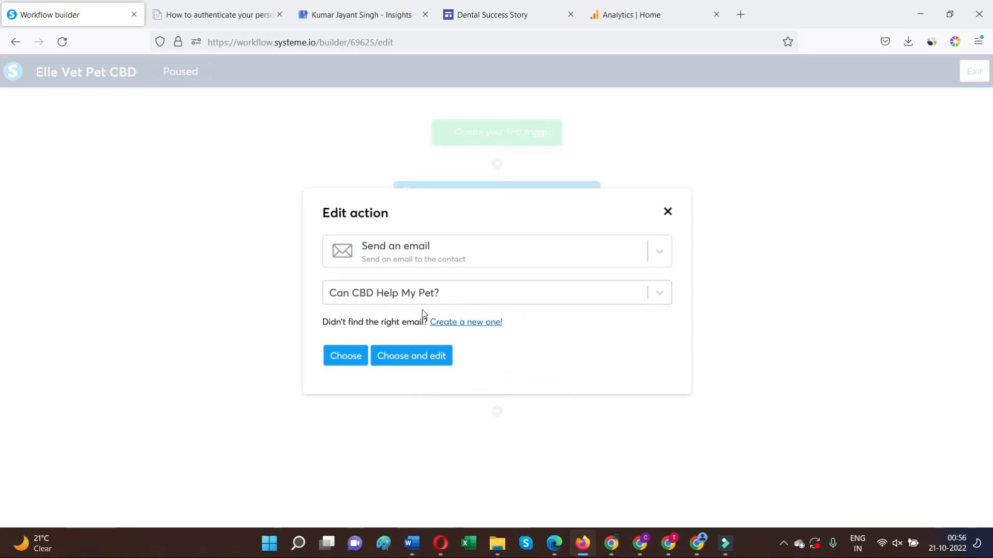
pyautogui.click(406, 362)
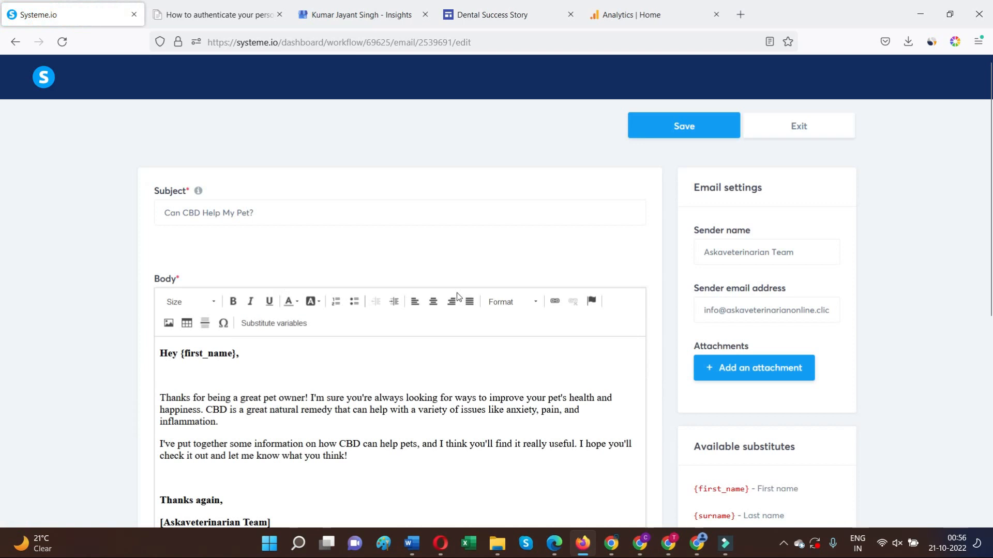
pyautogui.scroll(-4, 457, 296)
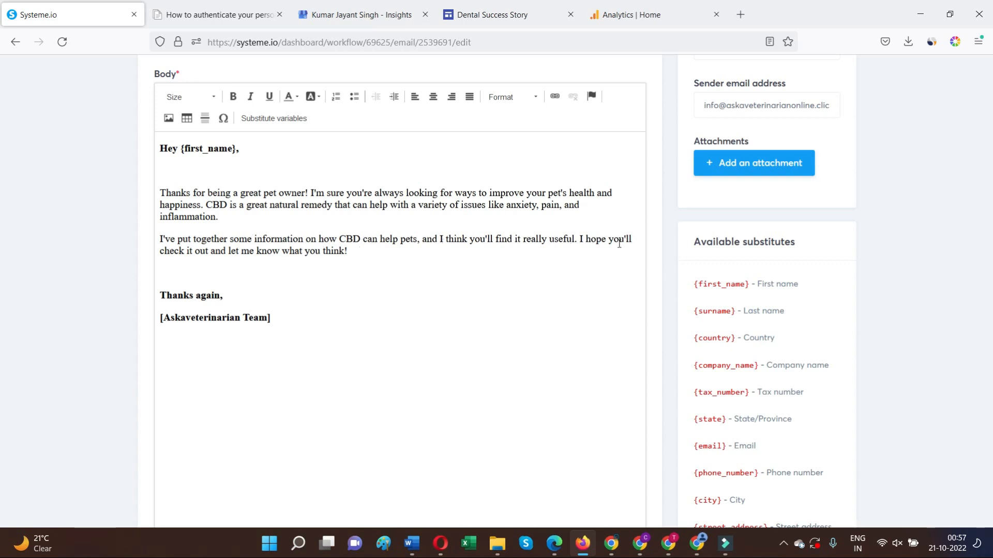
pyautogui.click(211, 251)
pyautogui.write('in your ')
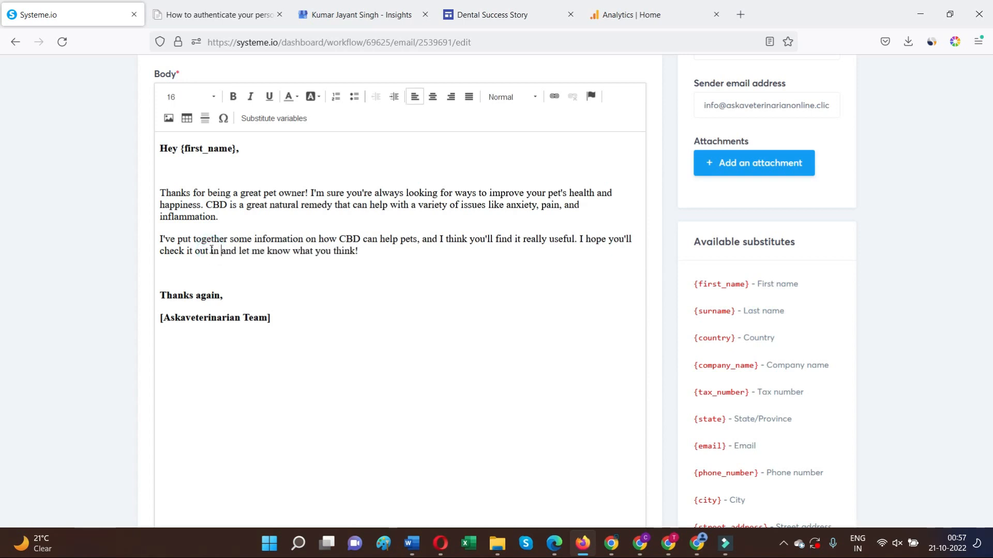
pyautogui.write('previ')
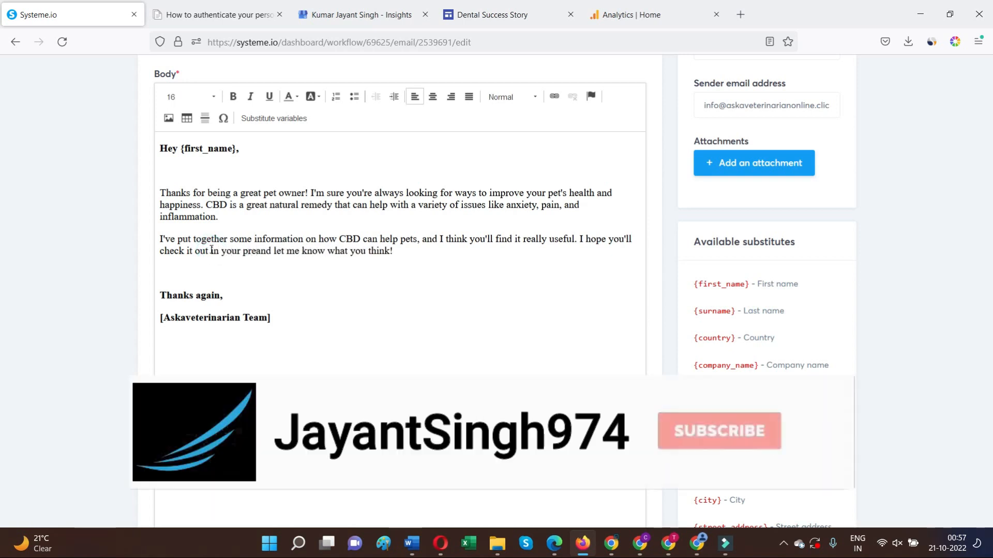
pyautogui.write('ew')
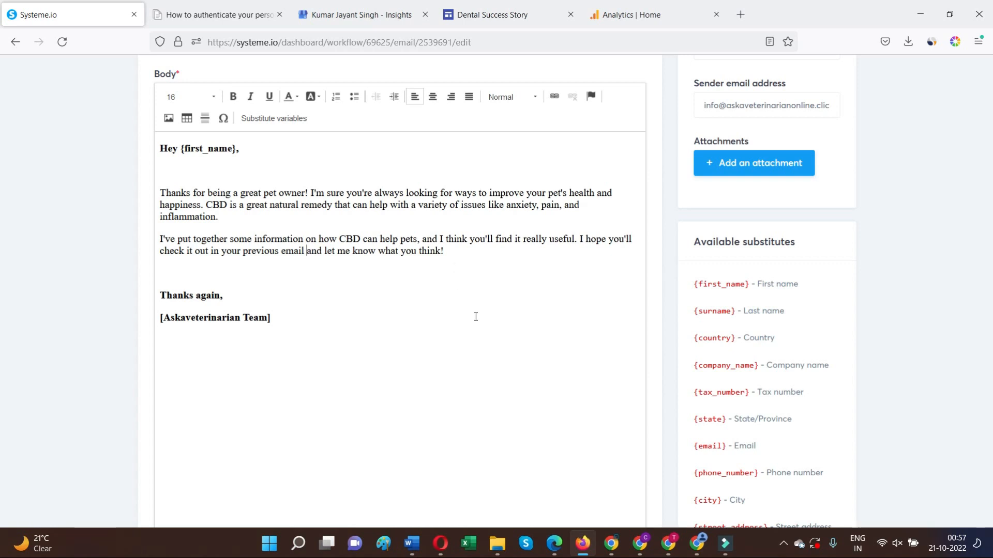
pyautogui.scroll(3, 602, 277)
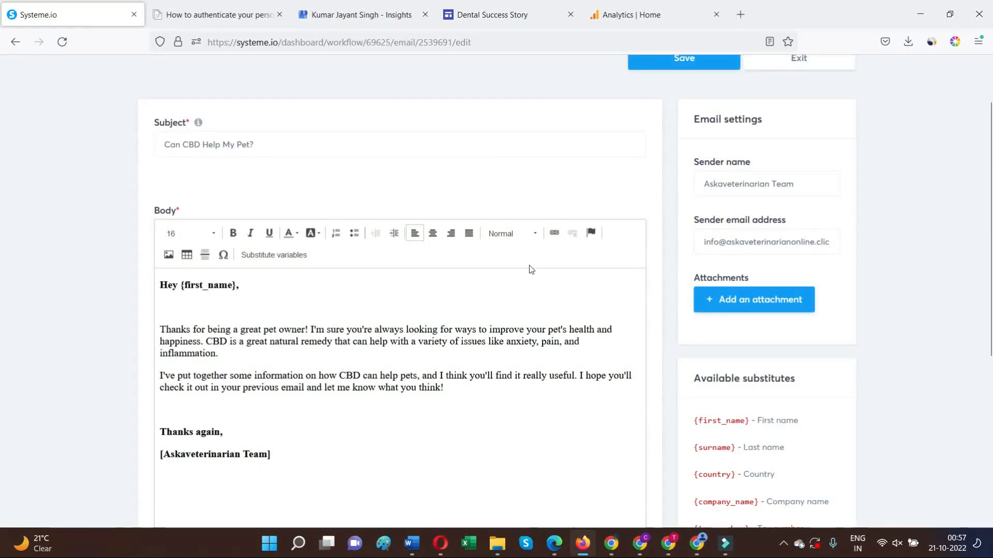
pyautogui.scroll(2, 305, 135)
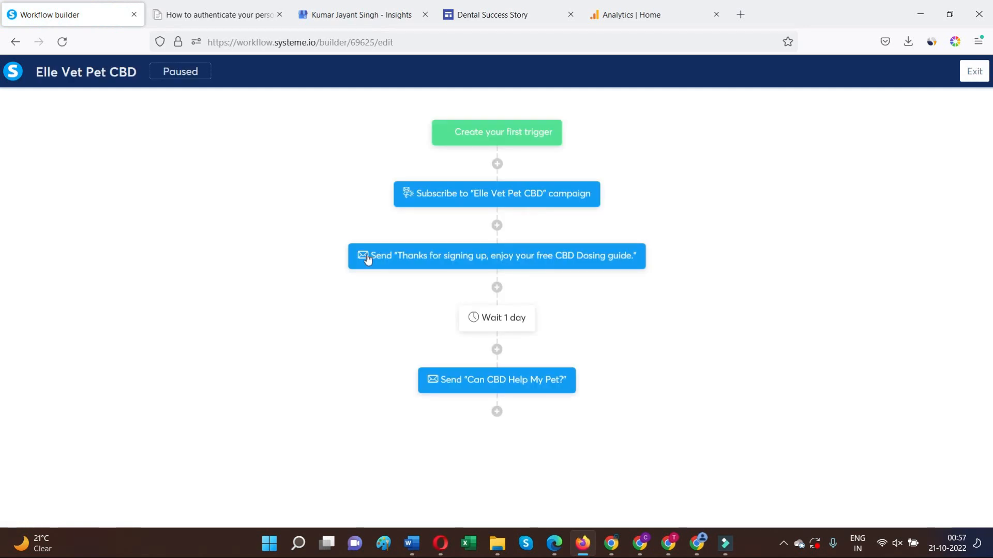
pyautogui.click(782, 553)
pyautogui.rightClick(746, 507)
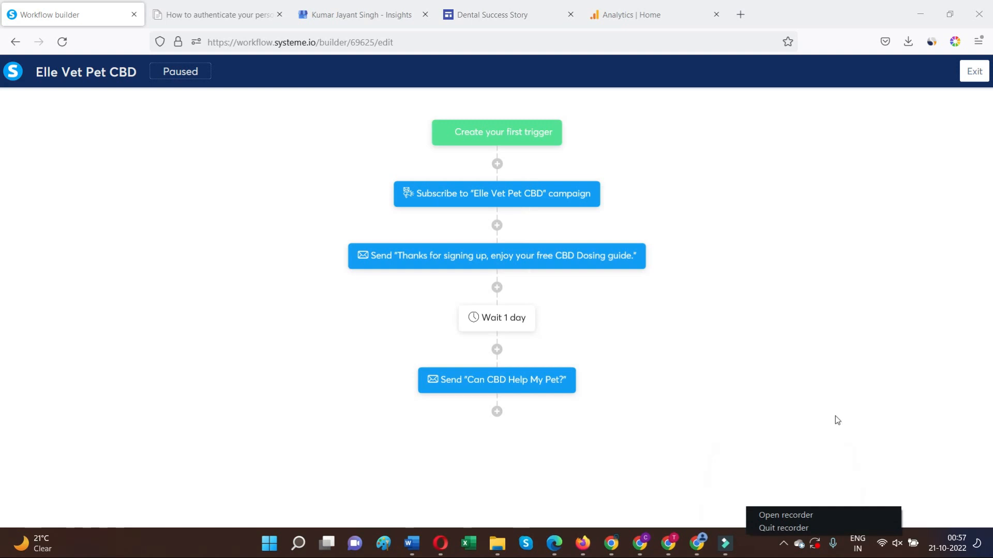
pyautogui.click(776, 527)
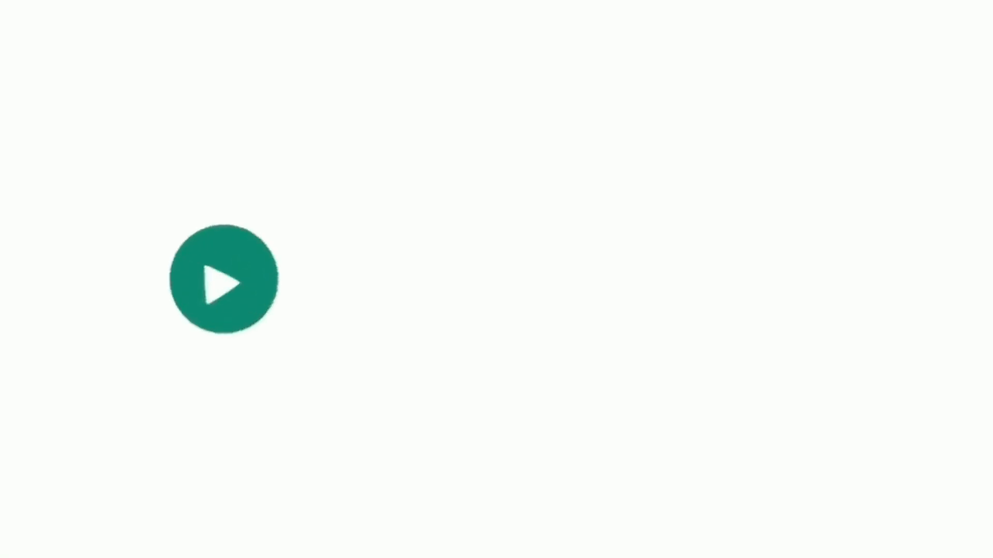